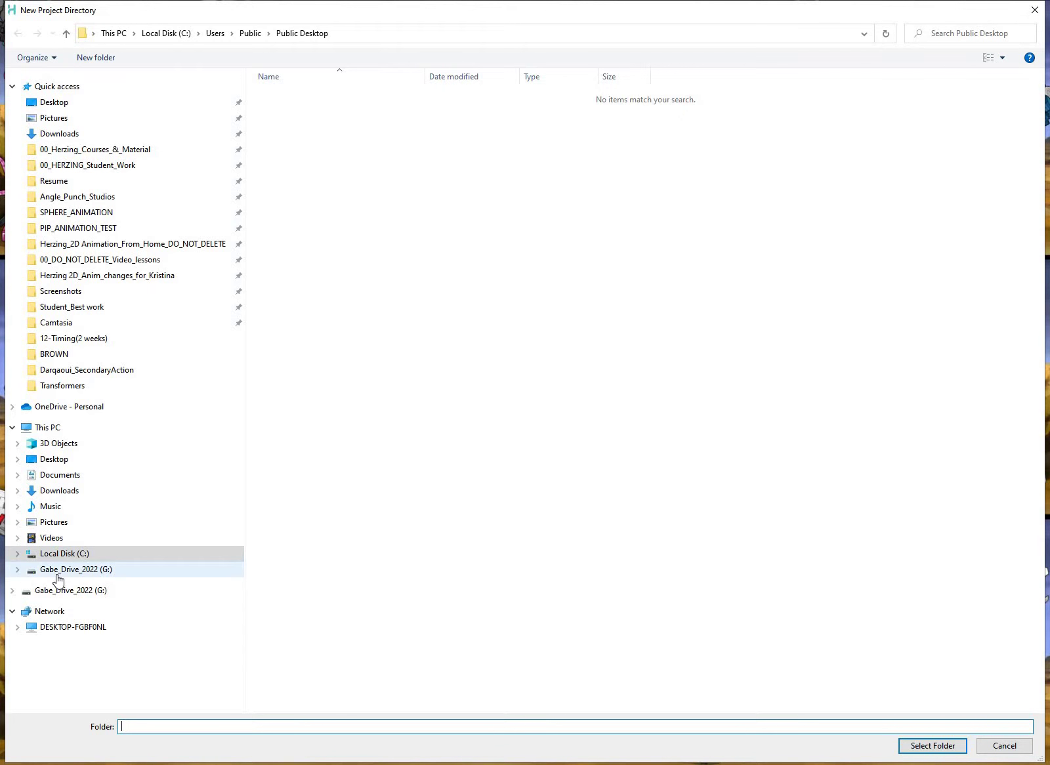
Create a new scene named Delete_me in the Downloads folder and maximize its window.
click(61, 135)
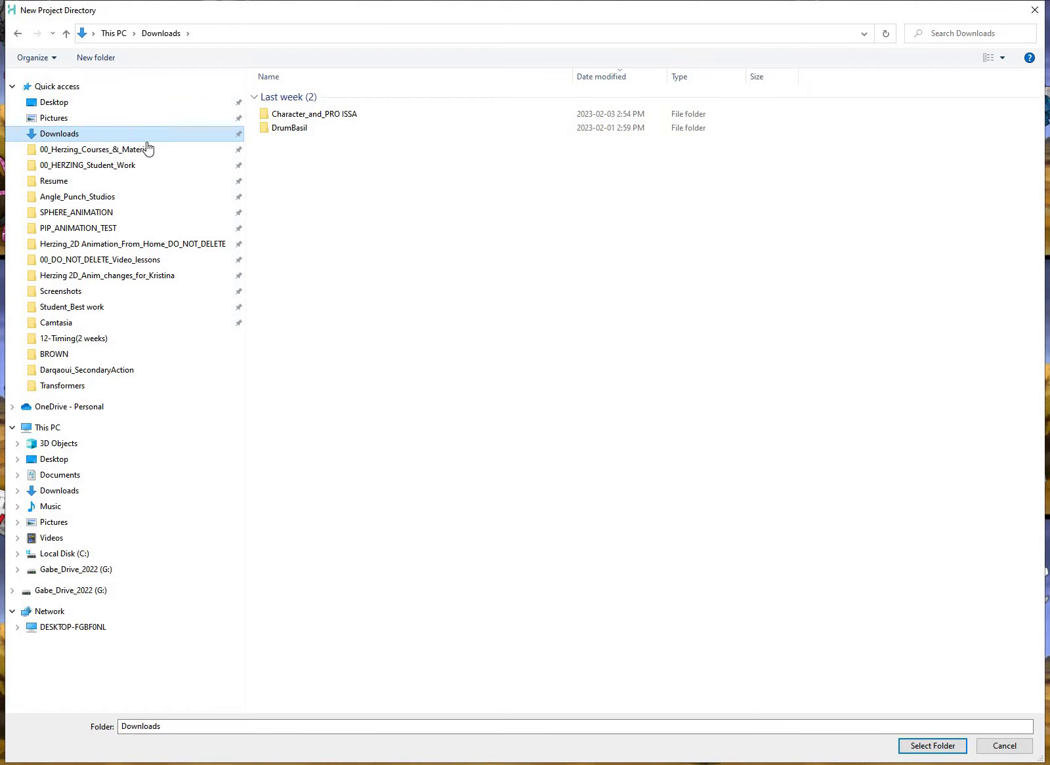
click(945, 746)
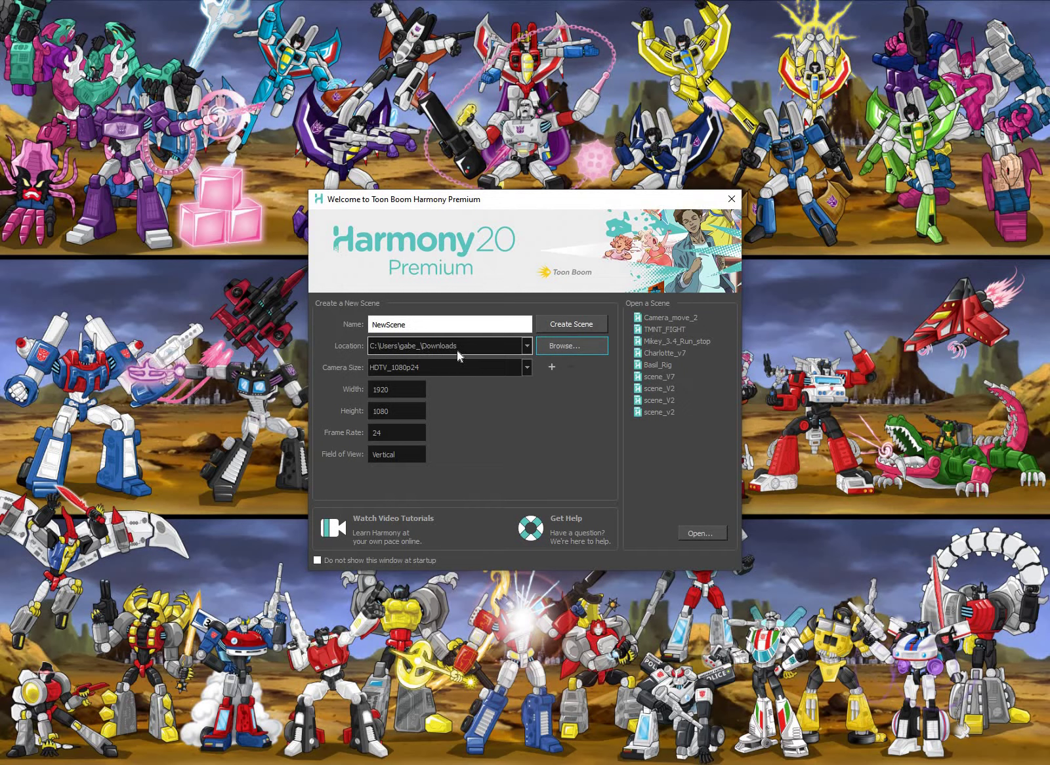
key(Tab)
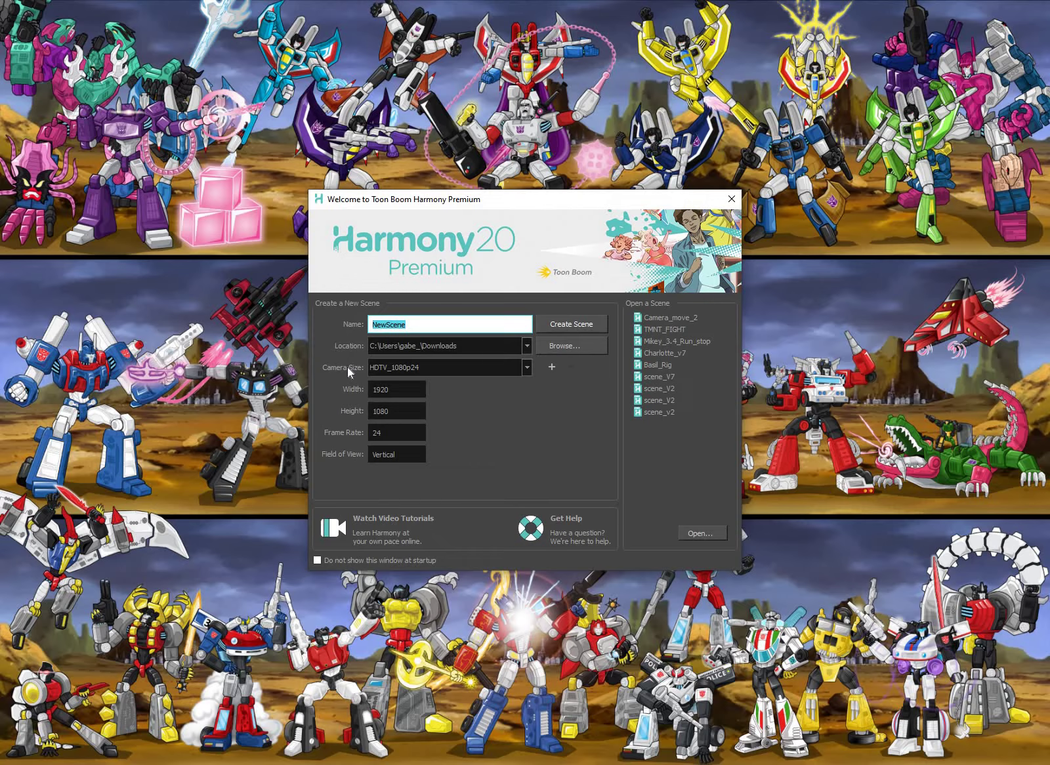
text(Delete_me)
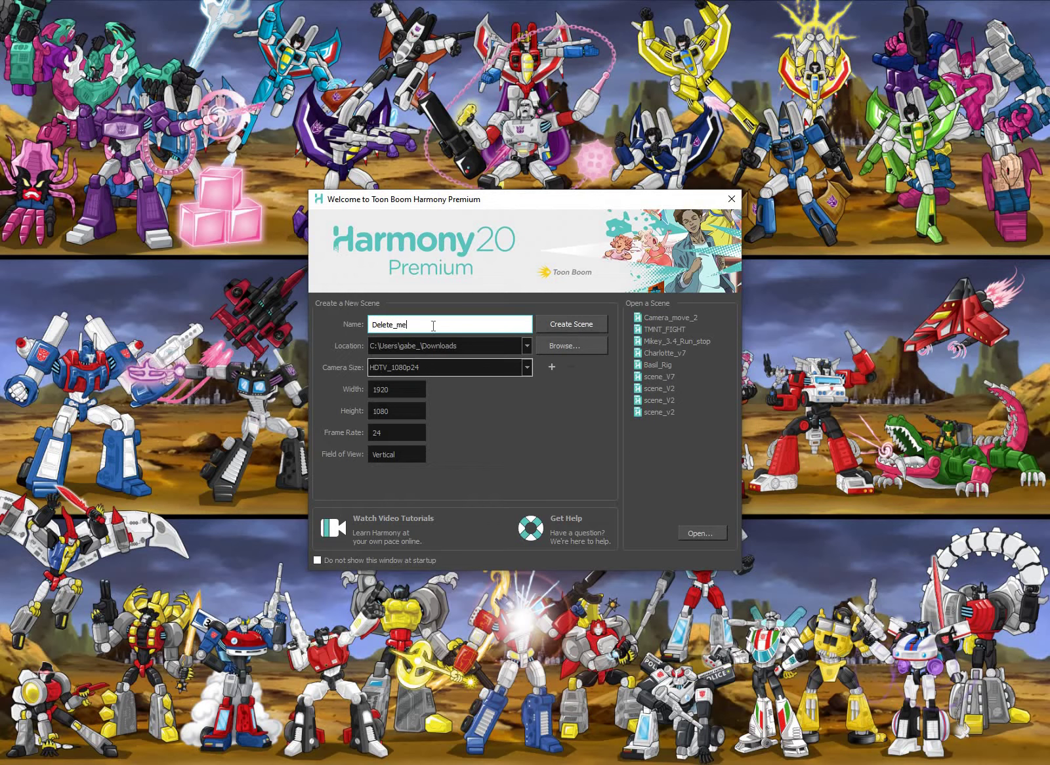
double_click(418, 326)
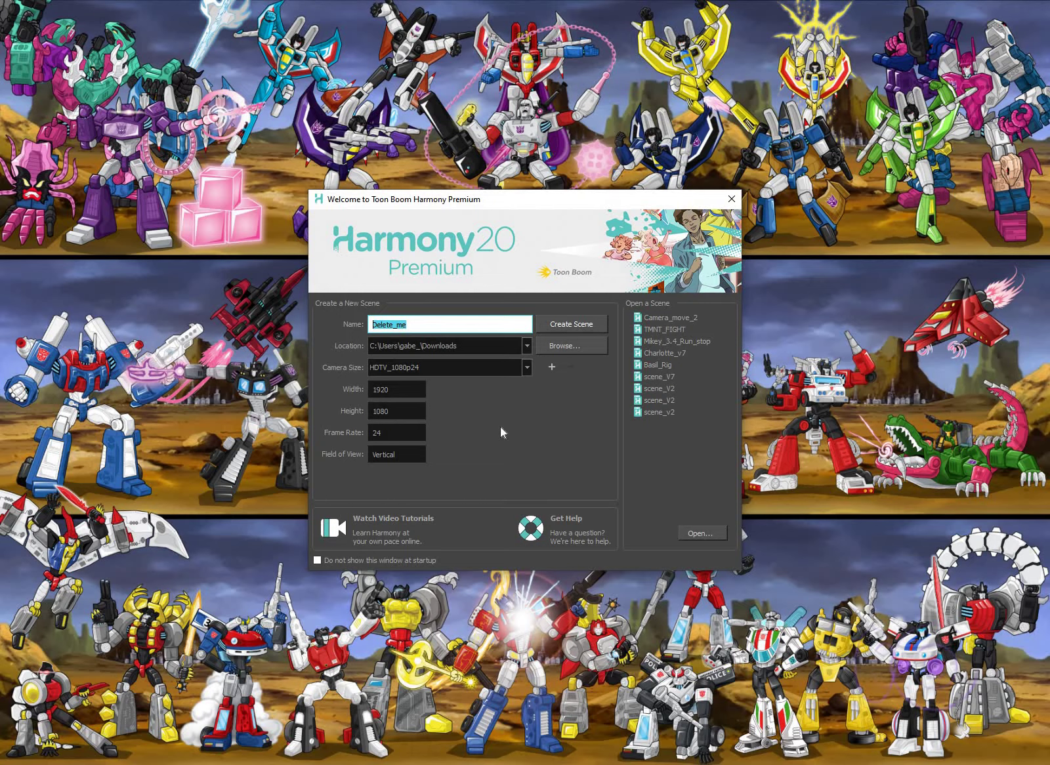
click(580, 322)
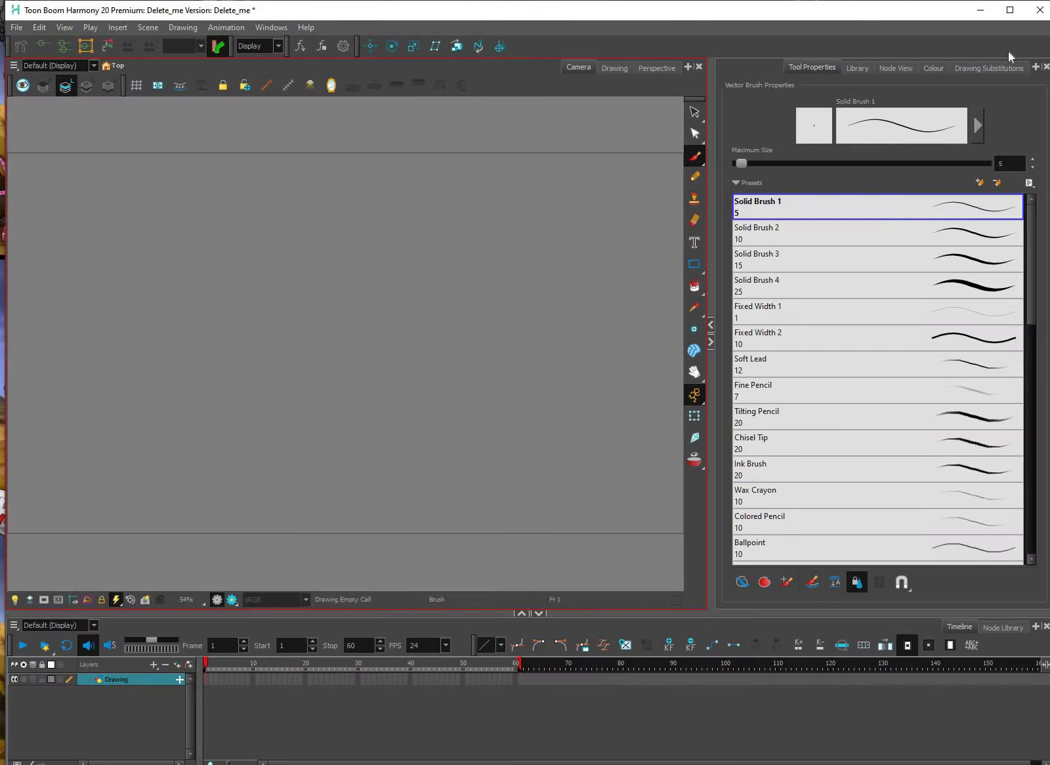
click(1008, 12)
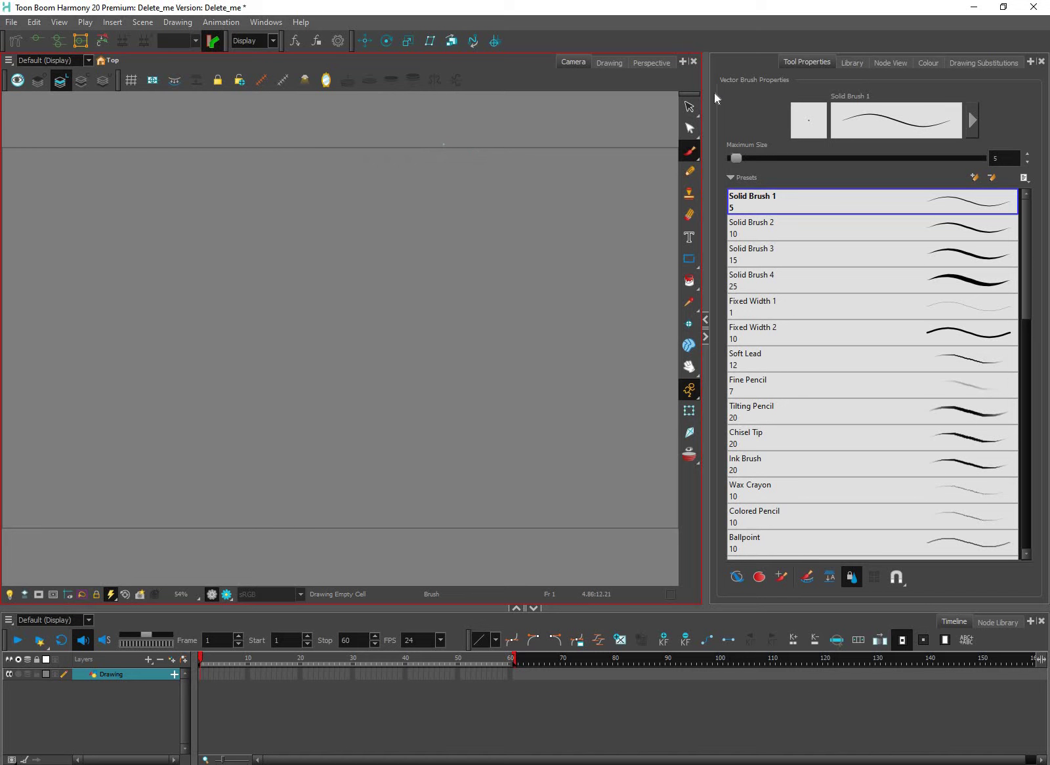
Close the Camera, Drawing, Tool Properties, Library, Node View, Colour and Node Library views.
click(693, 62)
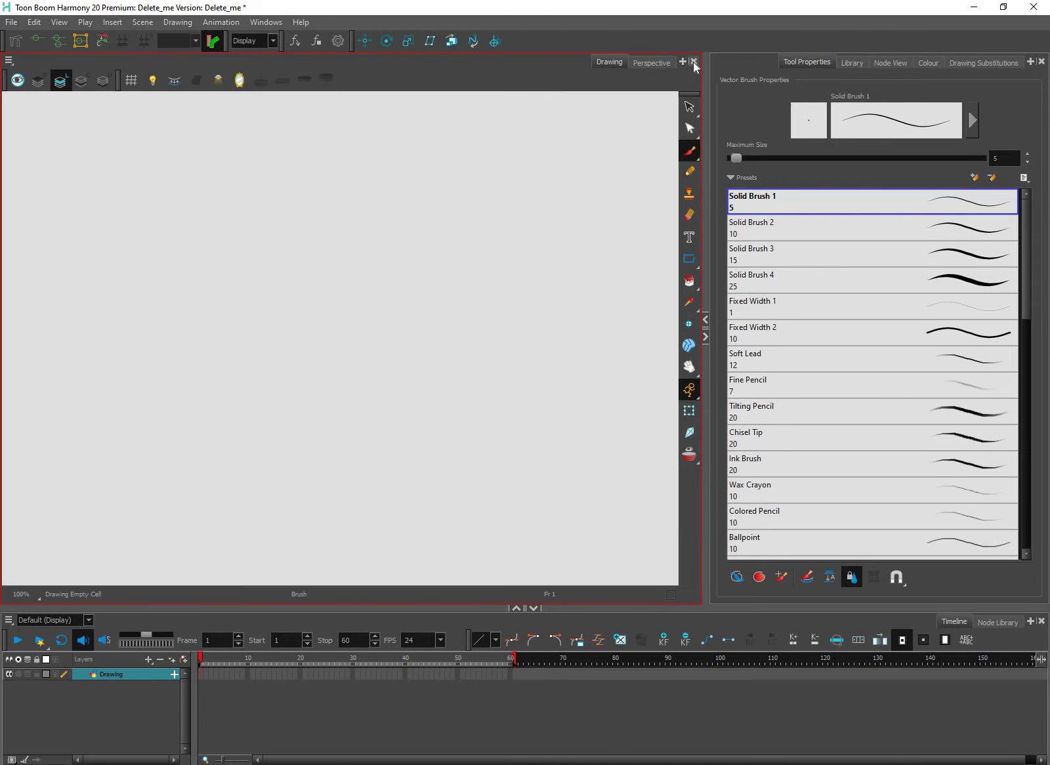
click(693, 62)
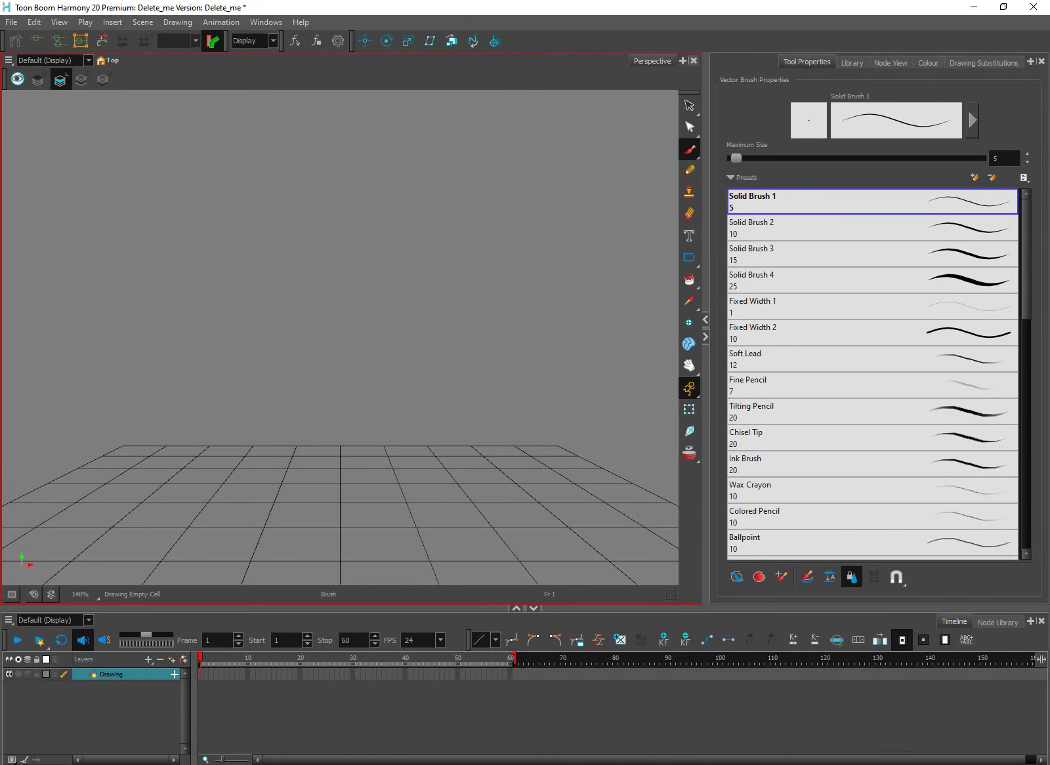
click(1041, 61)
click(1041, 62)
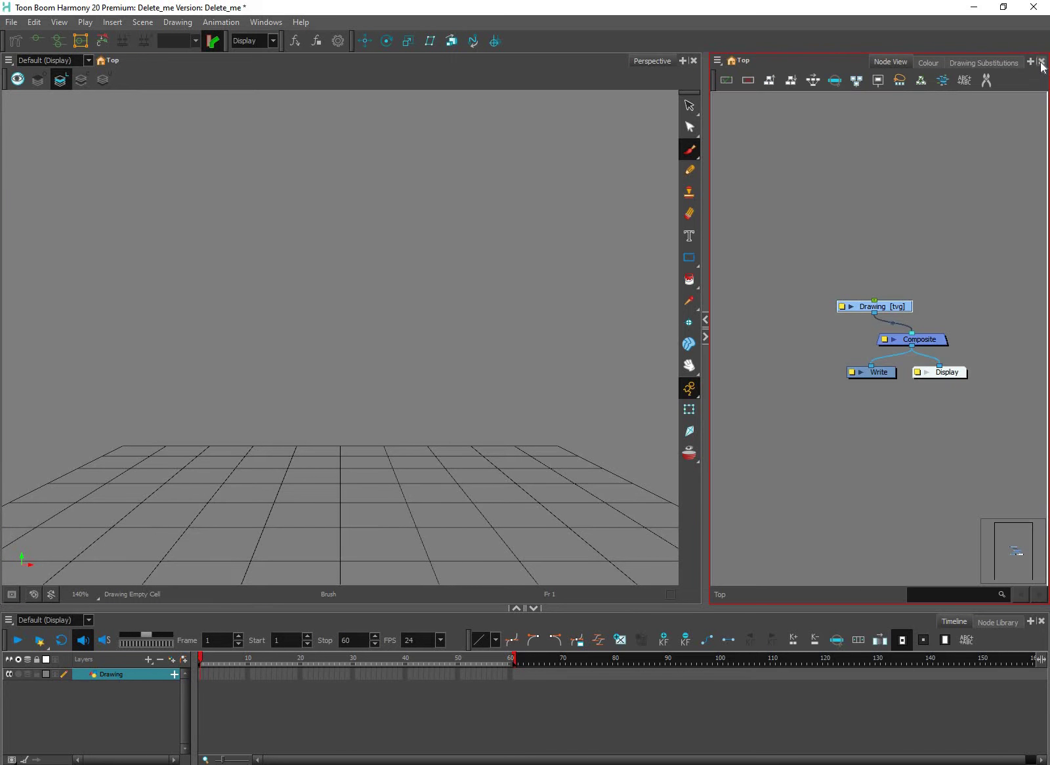
click(1041, 62)
click(1041, 61)
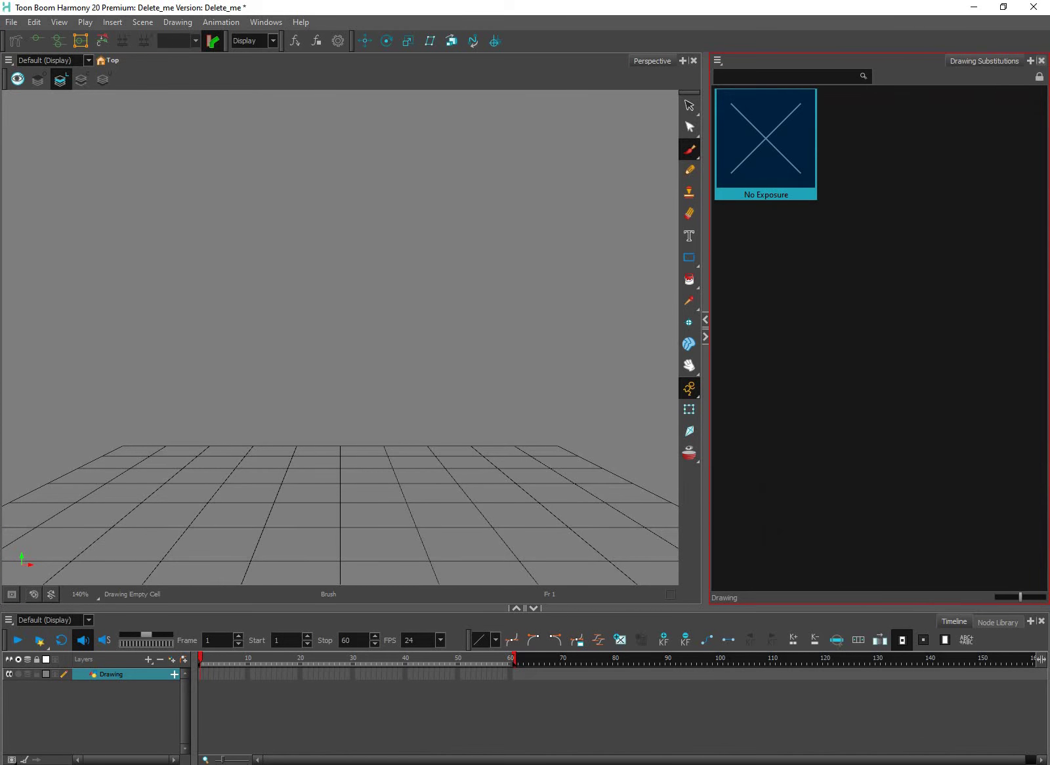
click(997, 622)
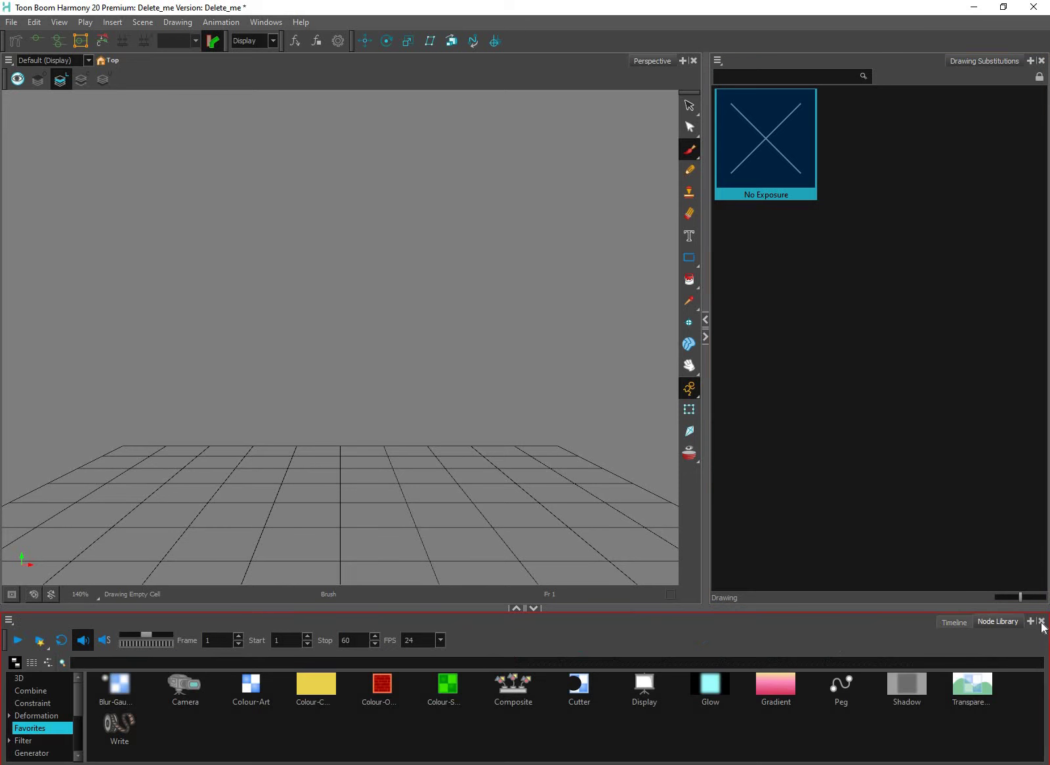
click(1041, 620)
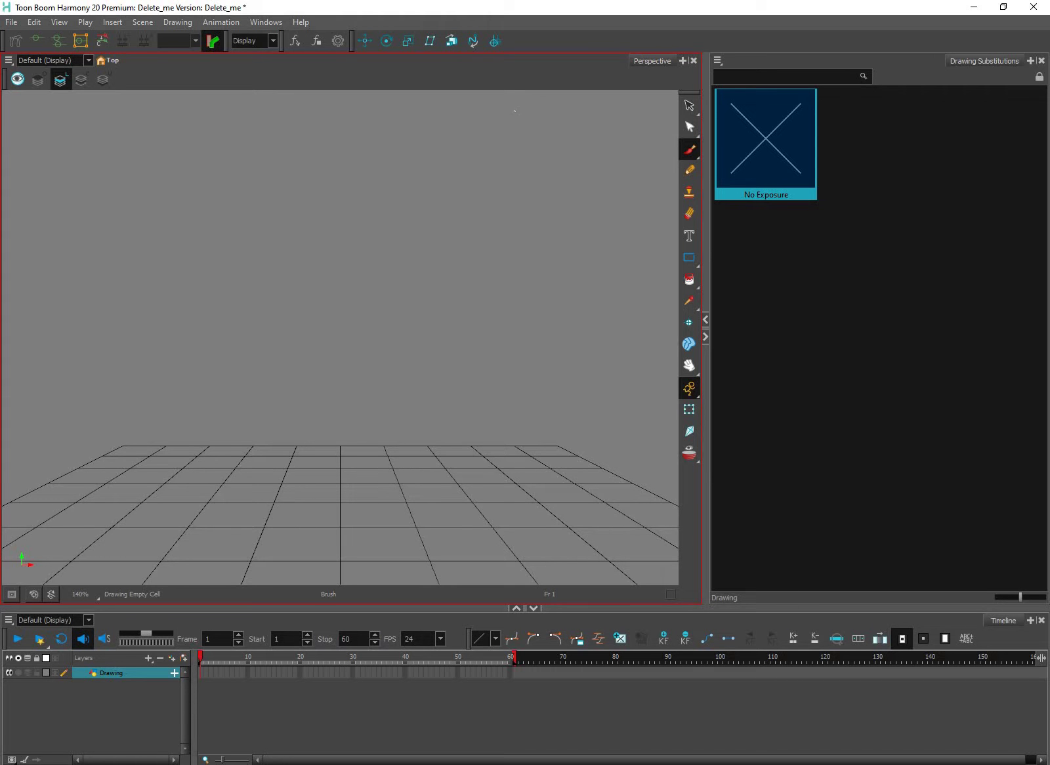
Add a Camera view to the pane that holds the Perspective view.
click(683, 61)
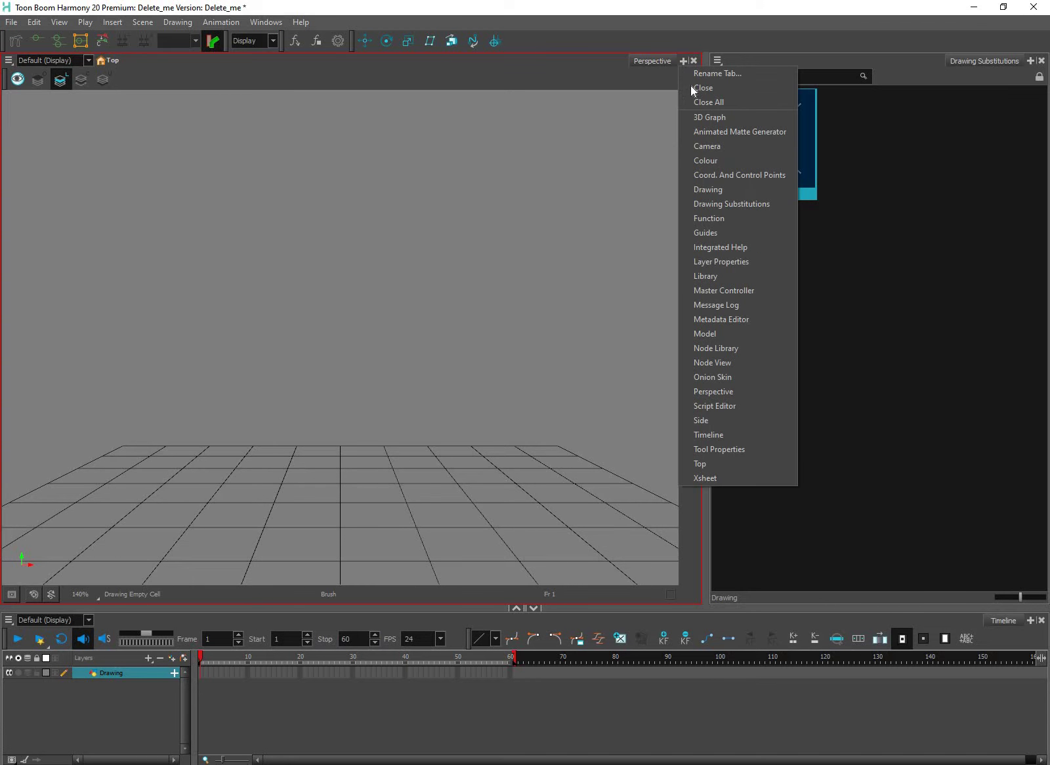
key(Down)
key(Down)
key(Down)
key(Down)
key(Down)
key(Down)
key(Down)
key(Down)
key(Down)
key(Down)
key(Down)
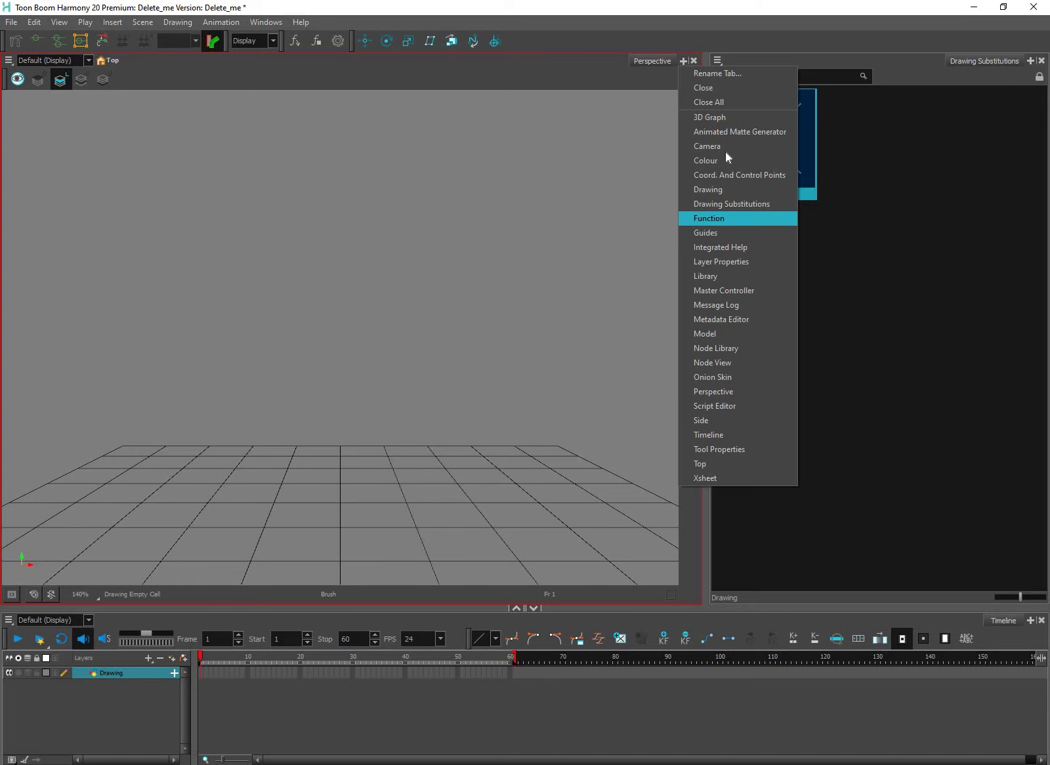
key(Up)
key(Up)
key(Up)
key(Up)
key(Up)
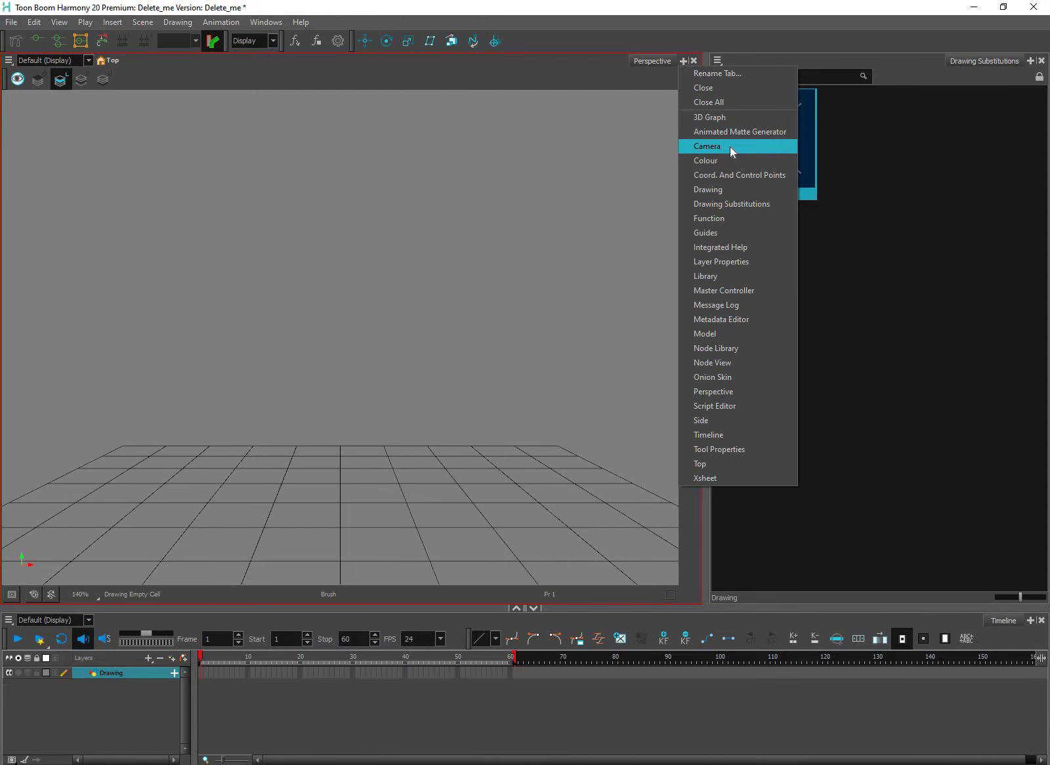
key(Return)
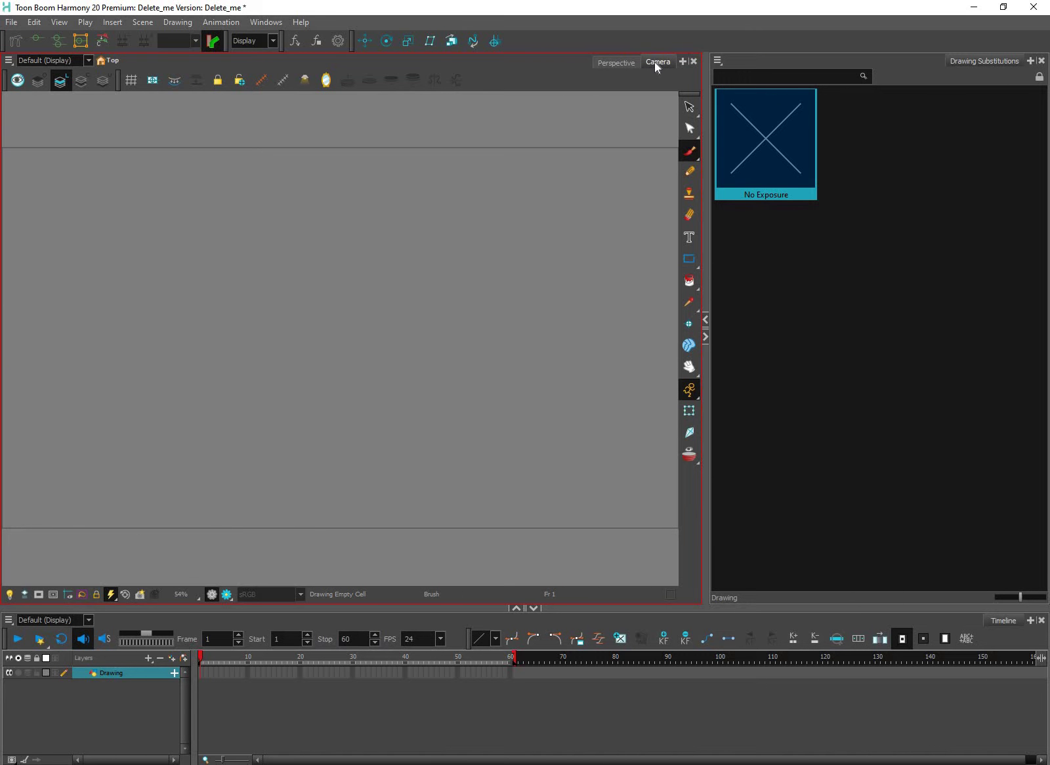
Close the Perspective view so the Camera view is alone in its pane, with the whole camera frame in sight.
click(611, 62)
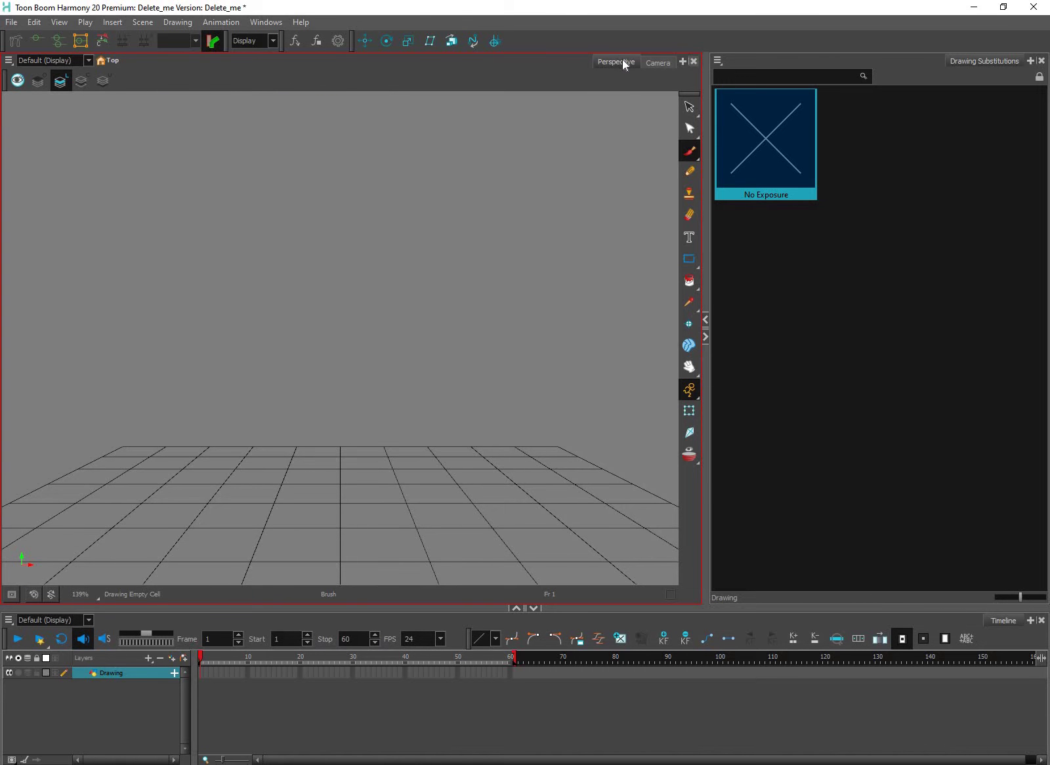
click(693, 60)
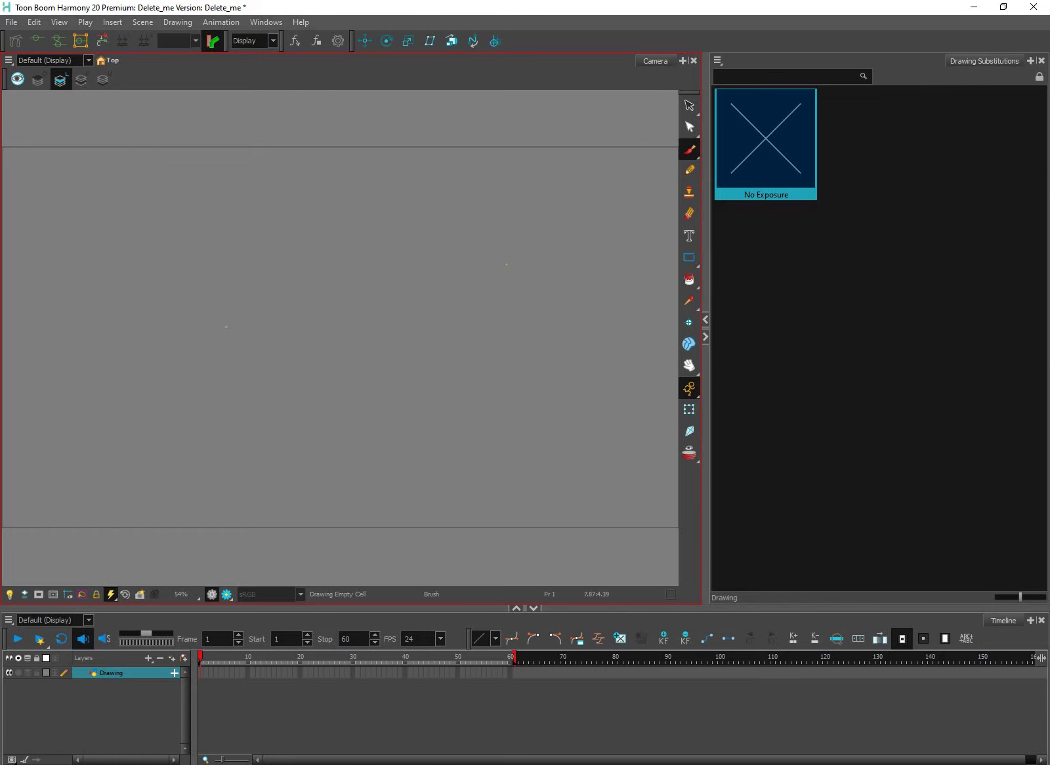
scroll(426, 282, down, 1)
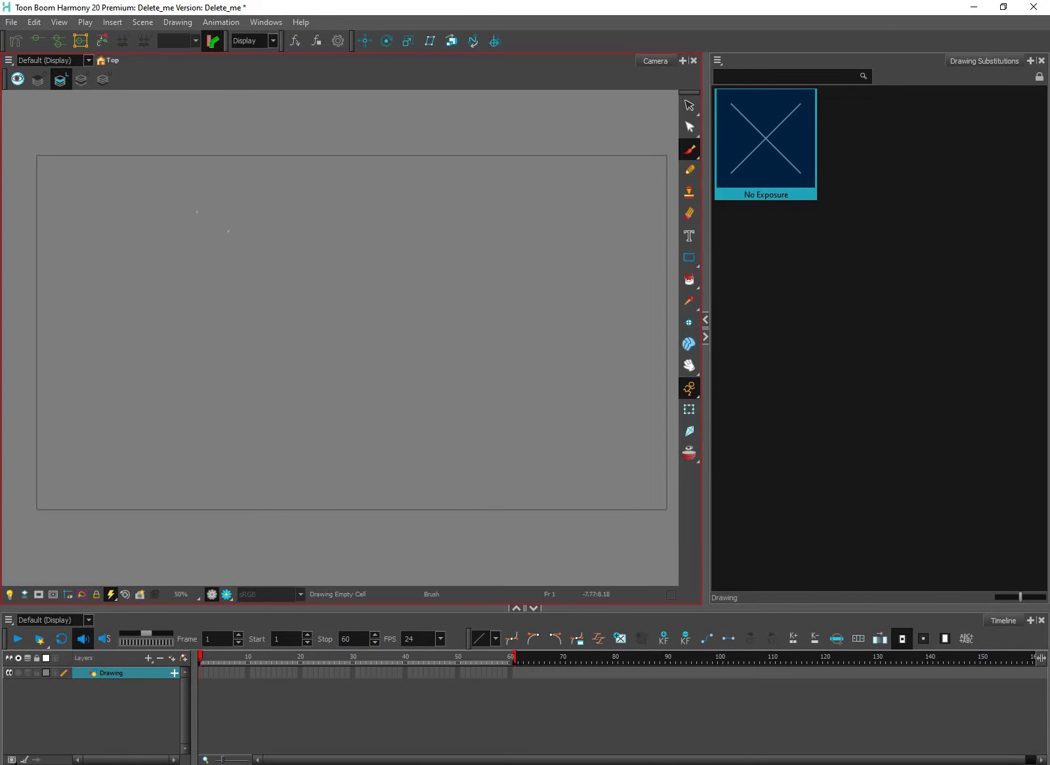
Add Drawing and Perspective views beside the Camera view, and bring the Camera view back to the front.
click(683, 61)
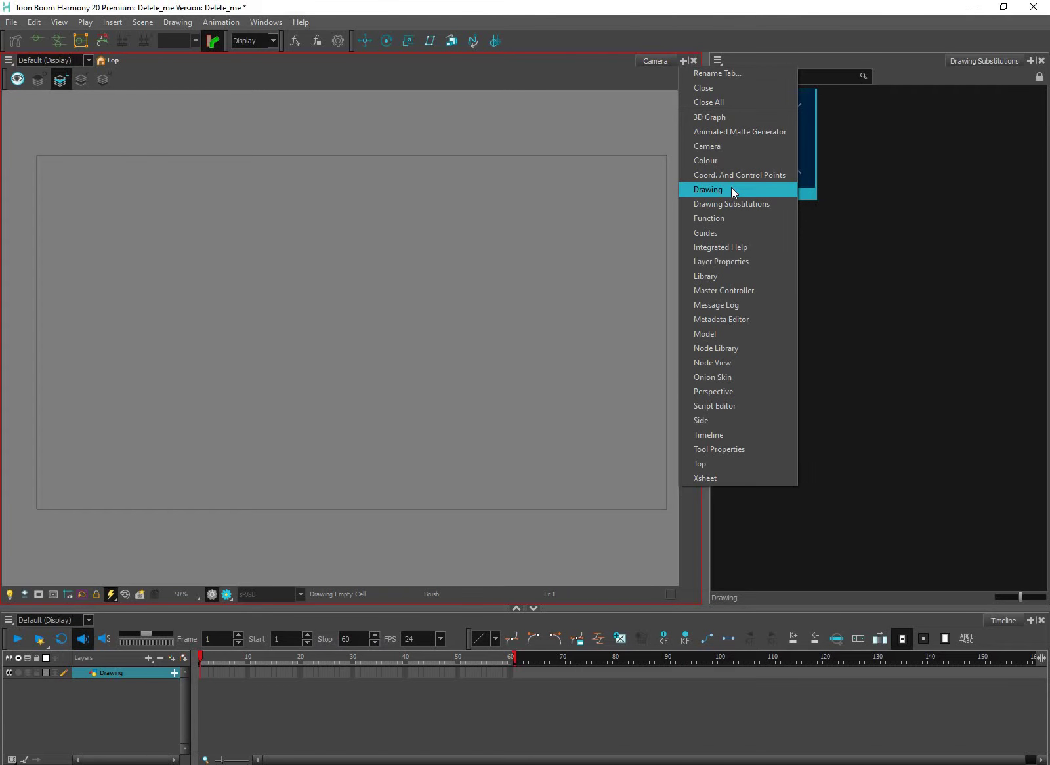
click(731, 189)
click(668, 68)
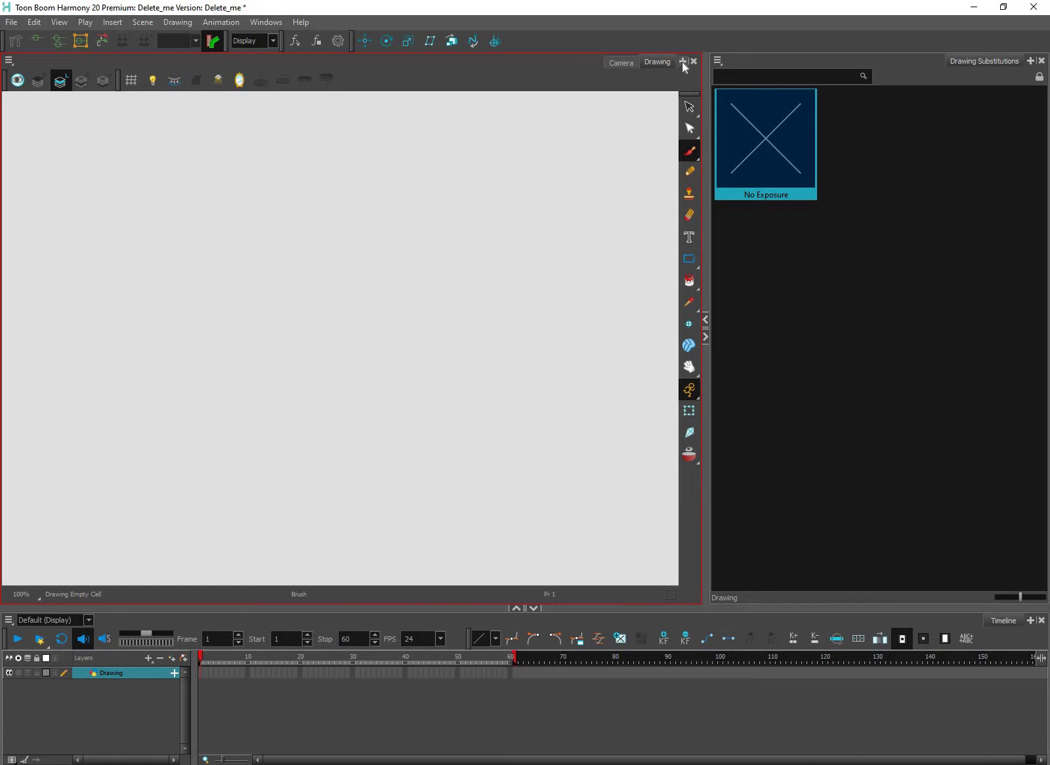
click(683, 65)
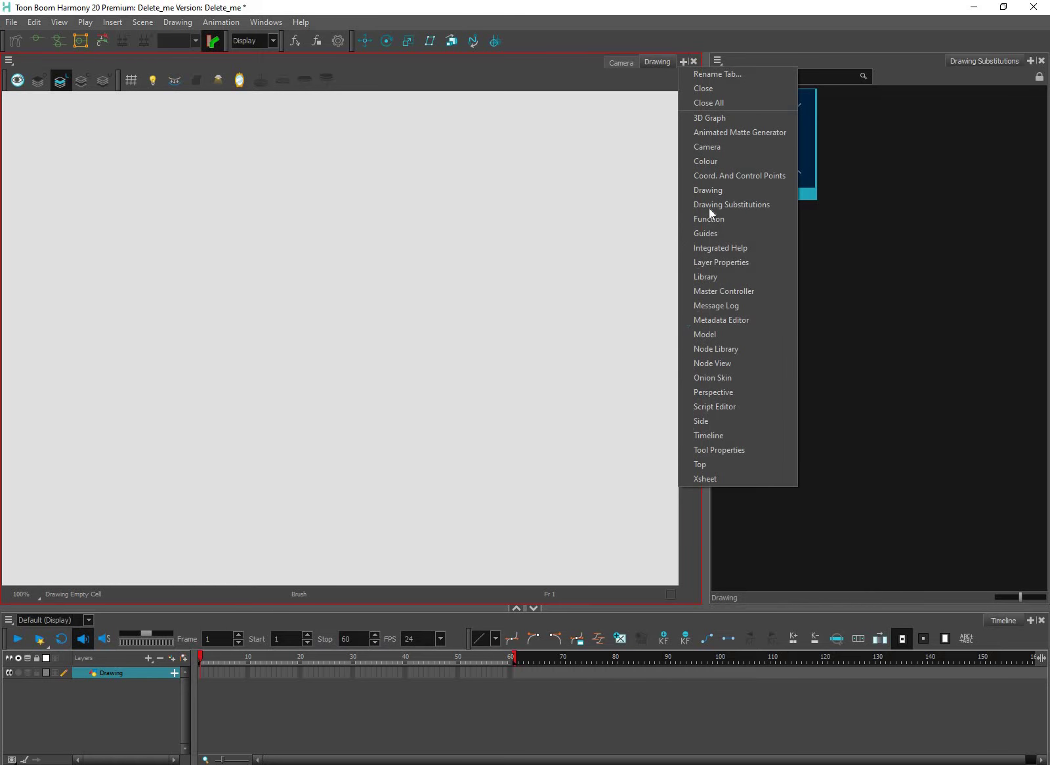
click(741, 393)
click(612, 74)
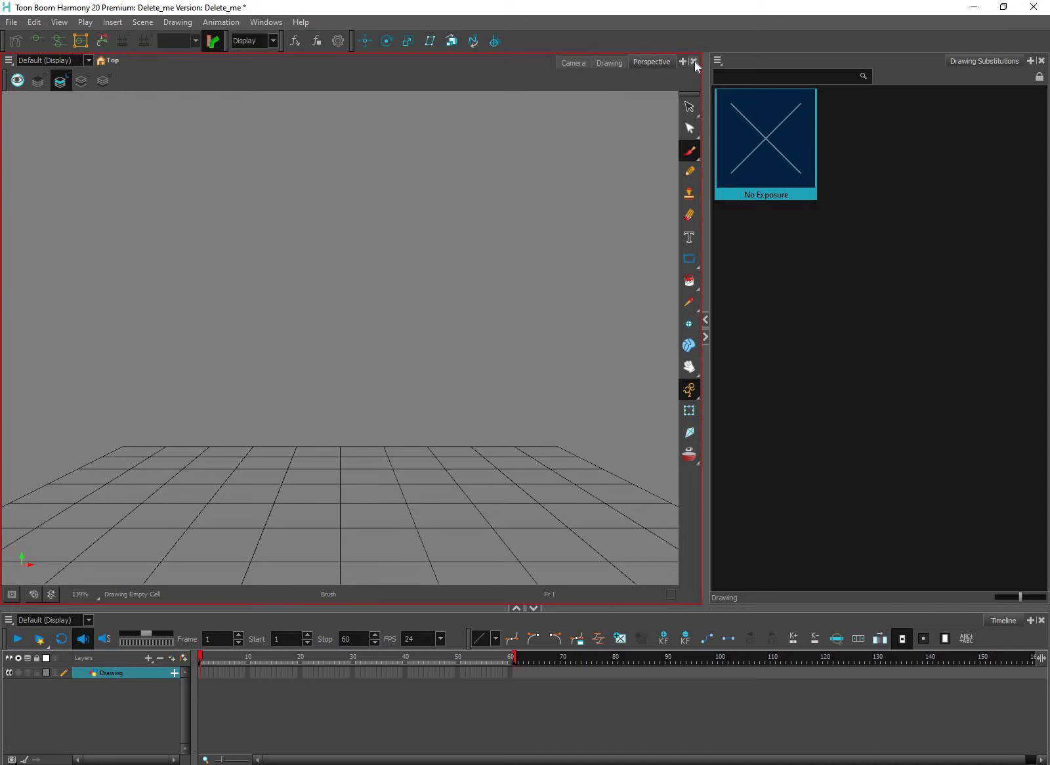
click(609, 62)
click(571, 63)
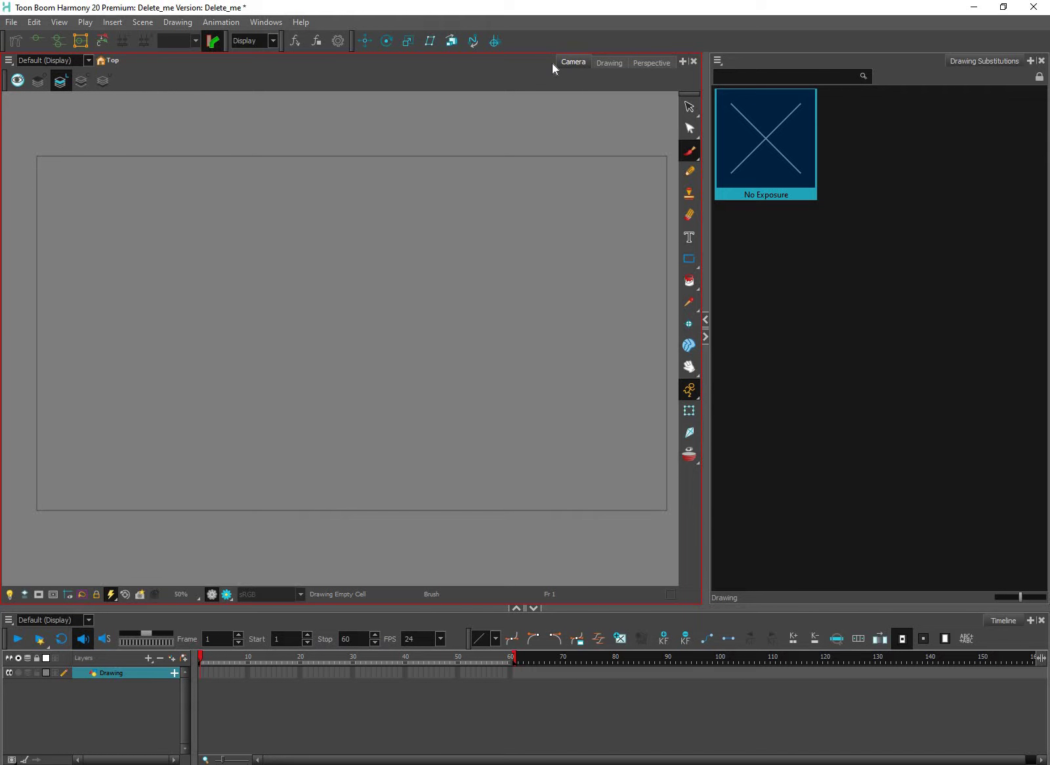
Add Colour and Layer Properties views to the pane that holds Drawing Substitutions.
click(967, 62)
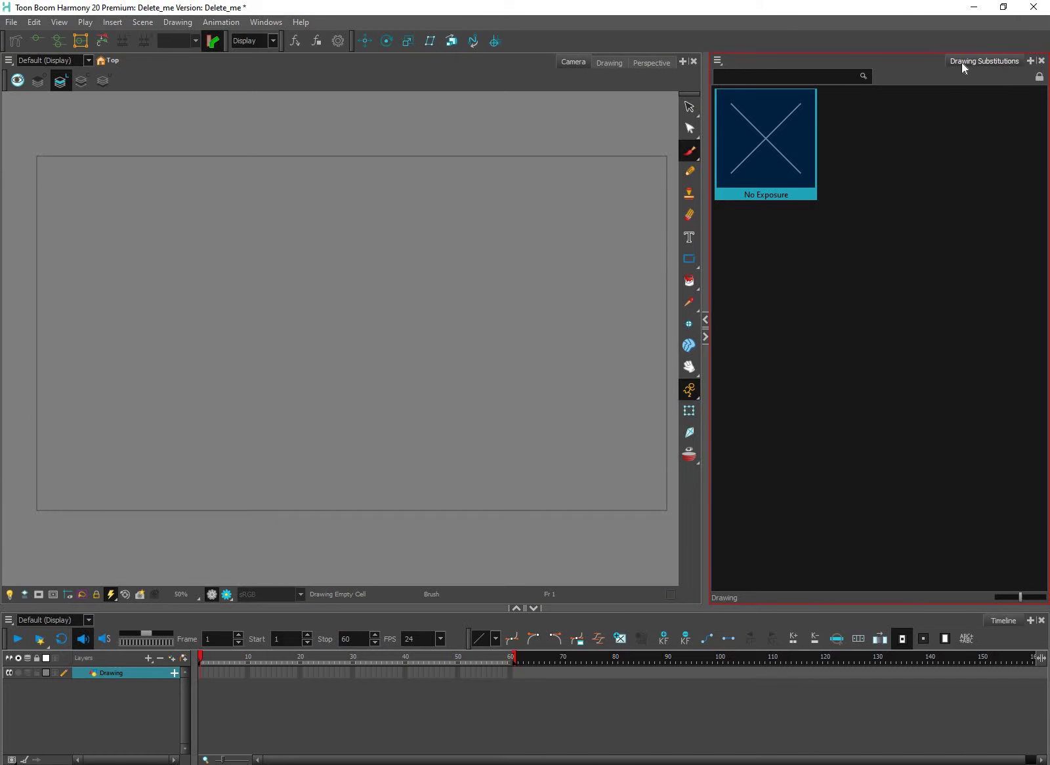
click(1031, 61)
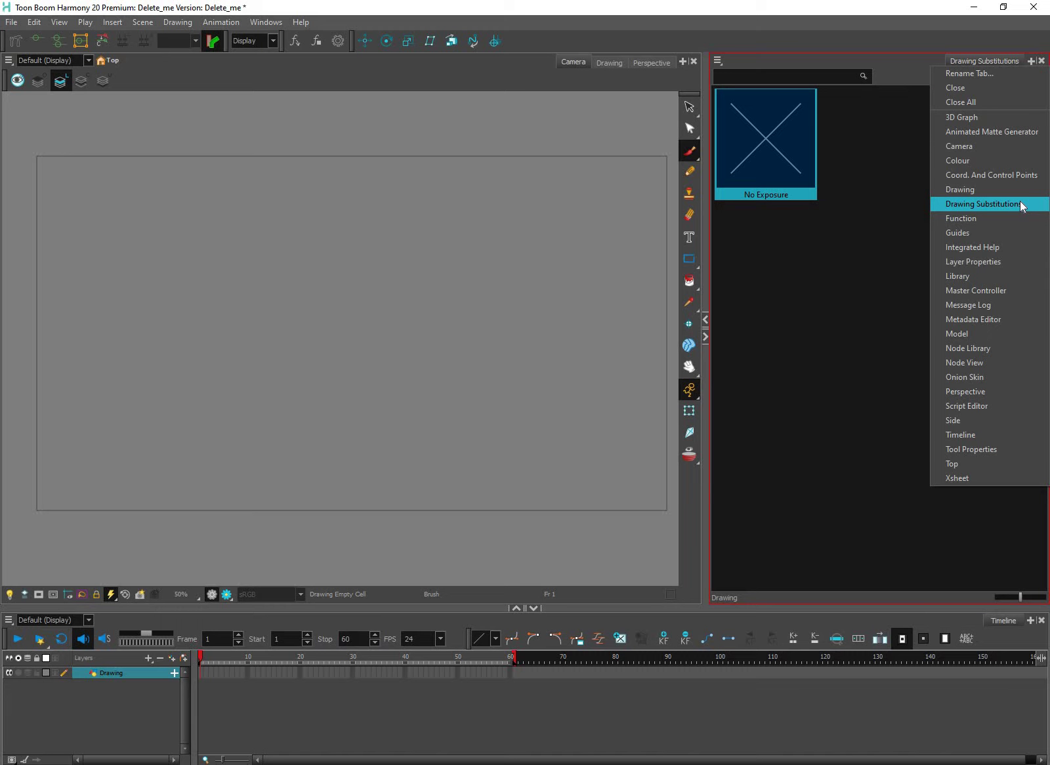
click(985, 160)
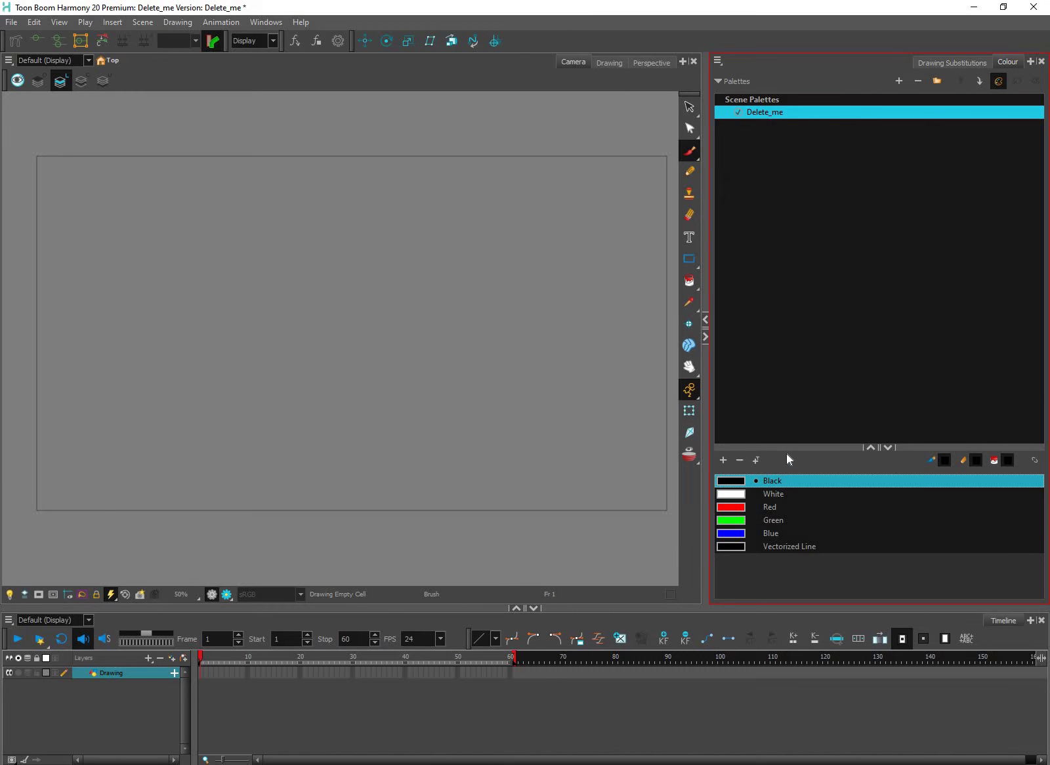
click(1030, 61)
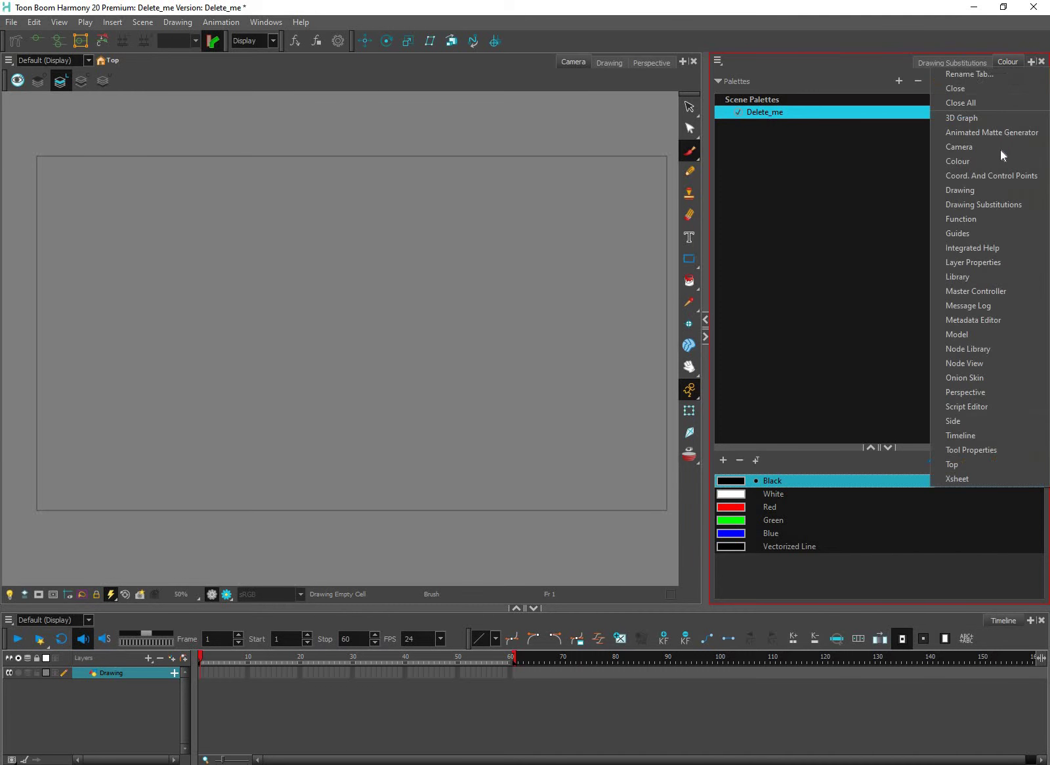
click(1012, 262)
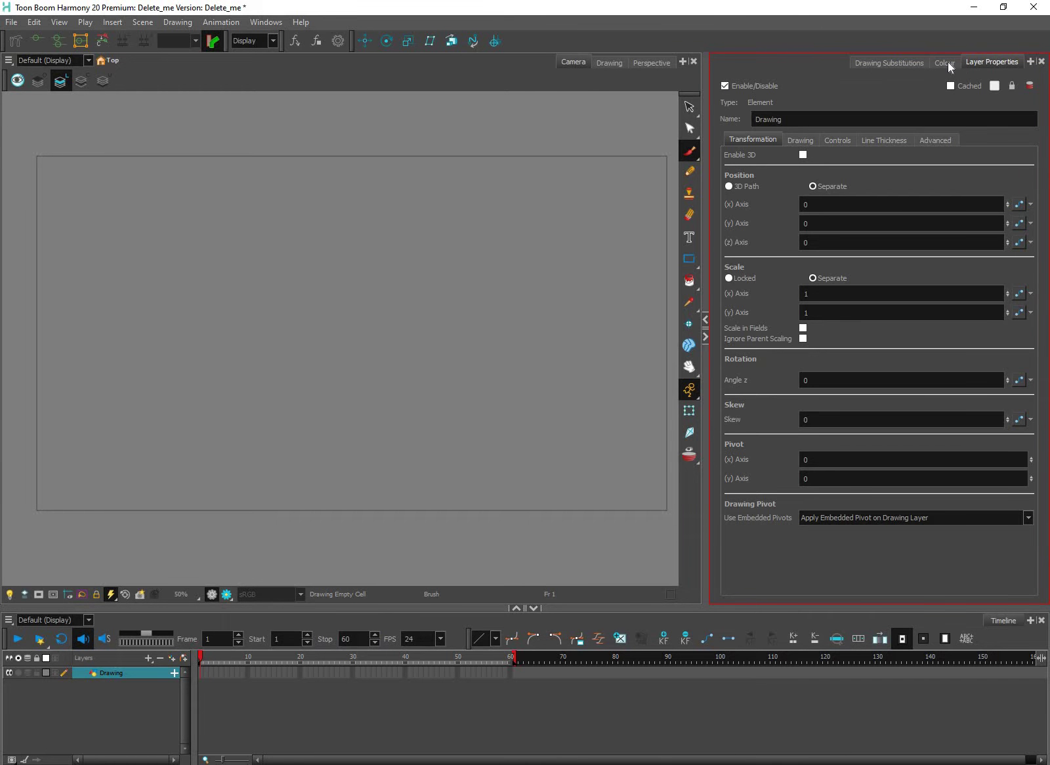
click(947, 61)
click(995, 62)
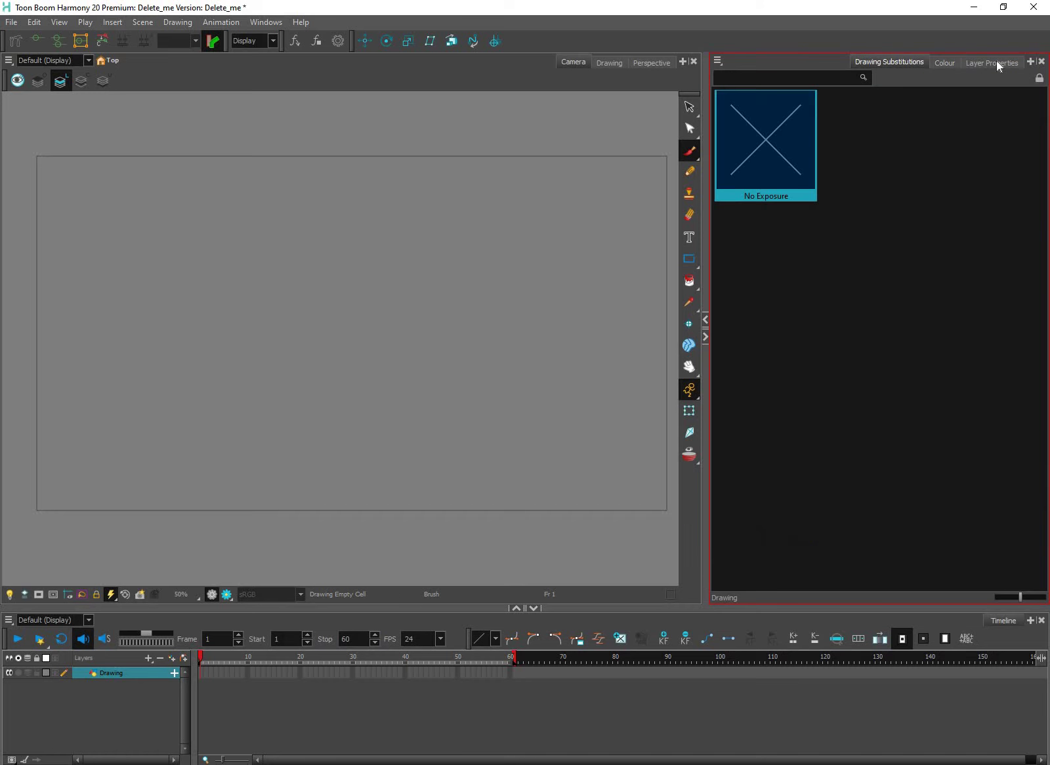
Add Library and Node View views to the pane that holds Layer Properties.
click(1031, 61)
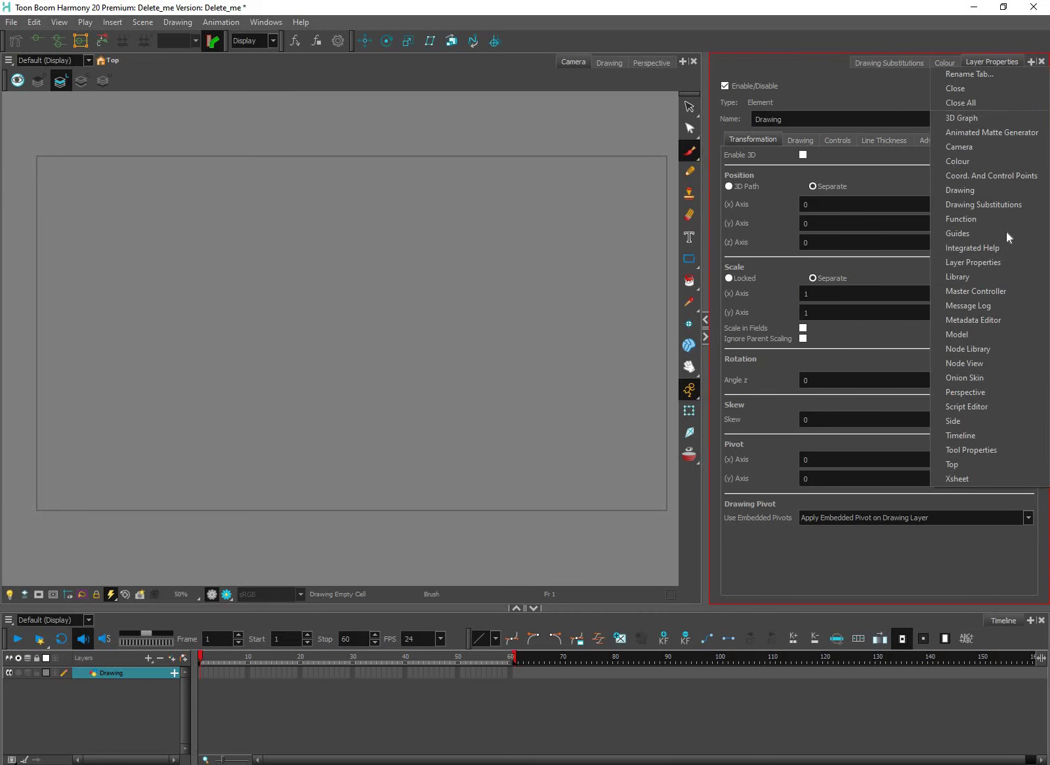
click(1000, 276)
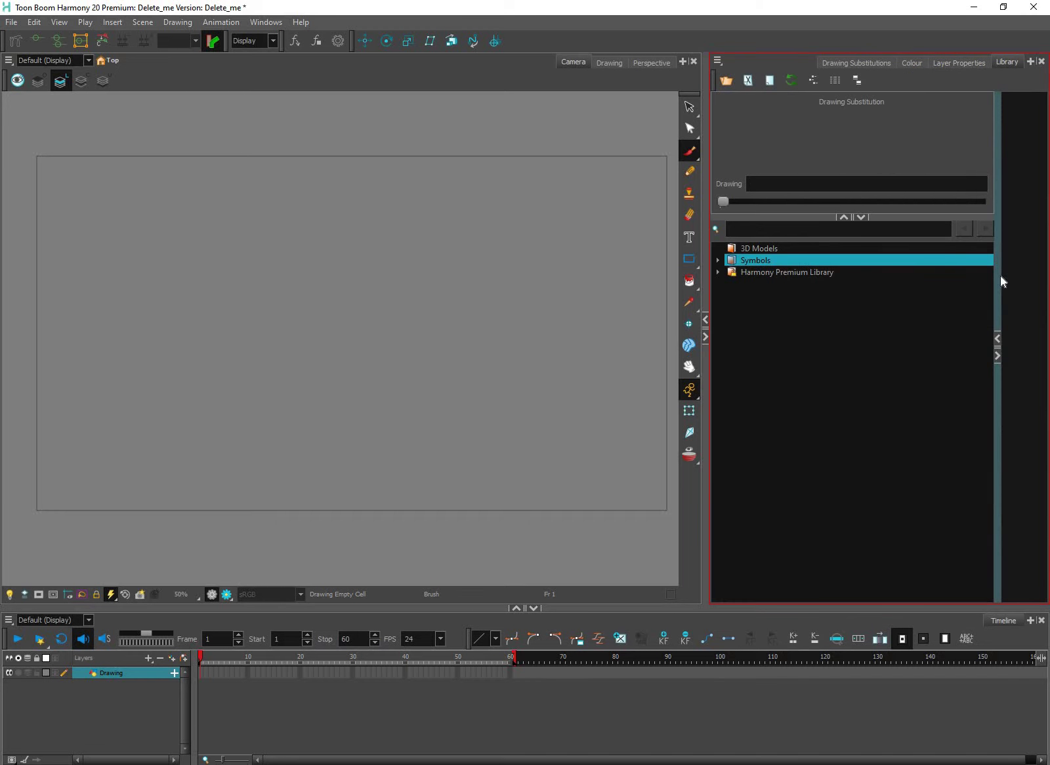
click(1031, 61)
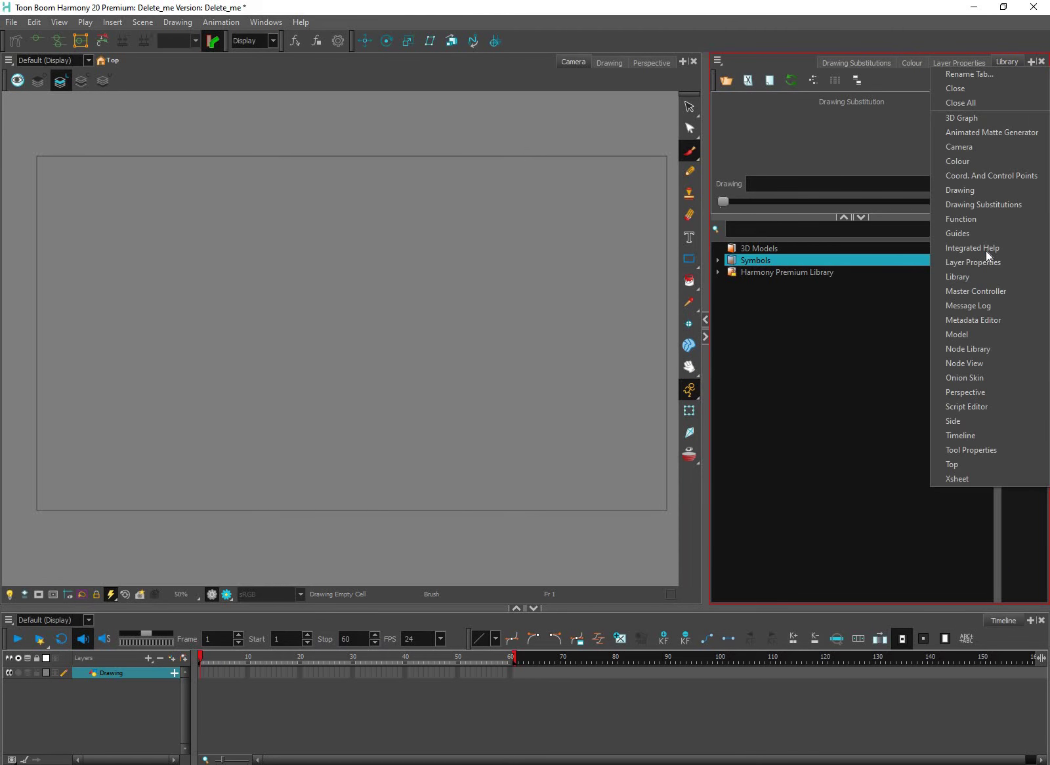
click(1002, 364)
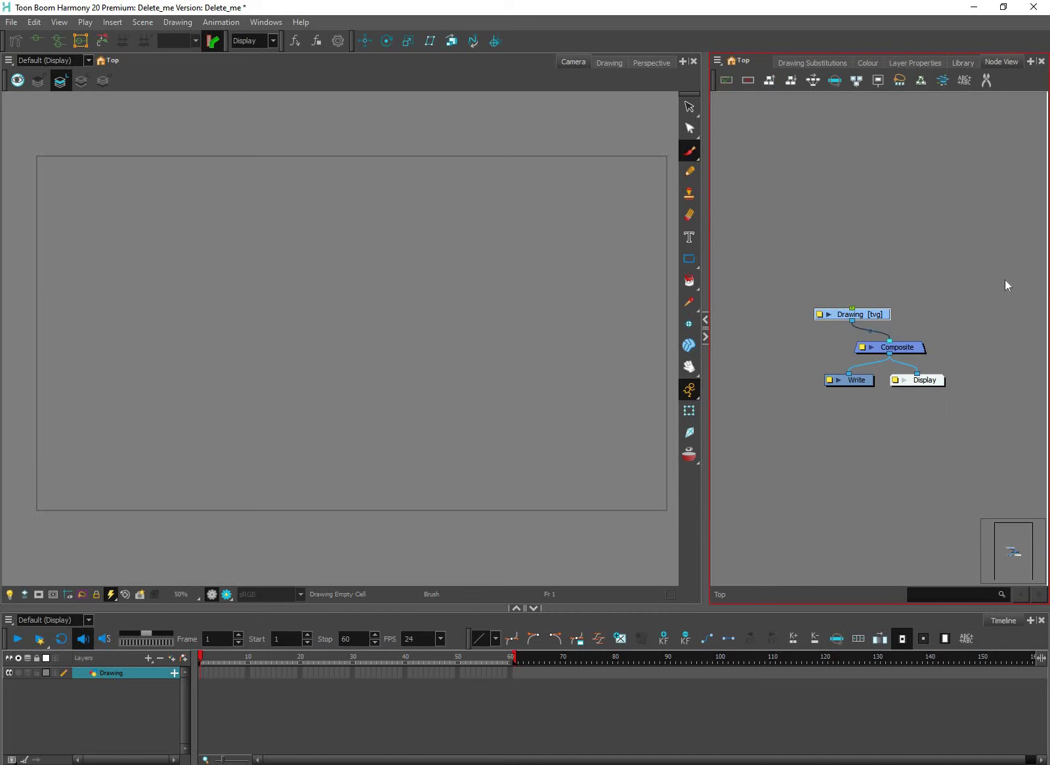
Add a Tool Properties view to the pane that holds Node View, and close the Layer Properties view there.
click(1031, 62)
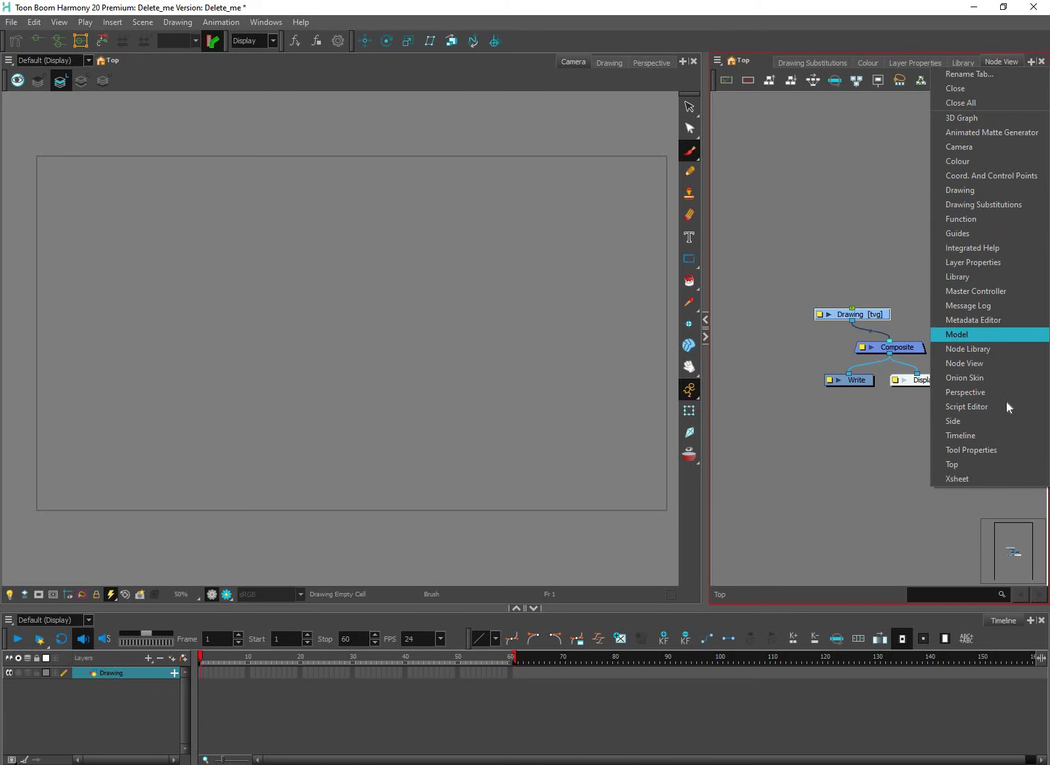
click(1007, 452)
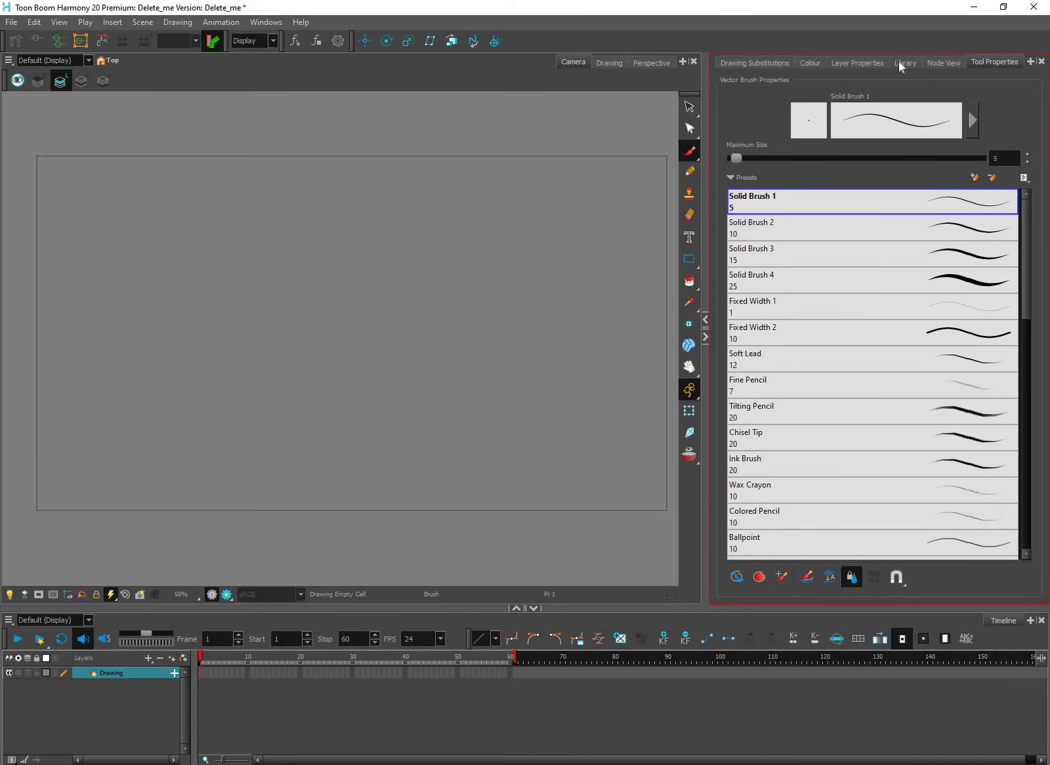
click(857, 61)
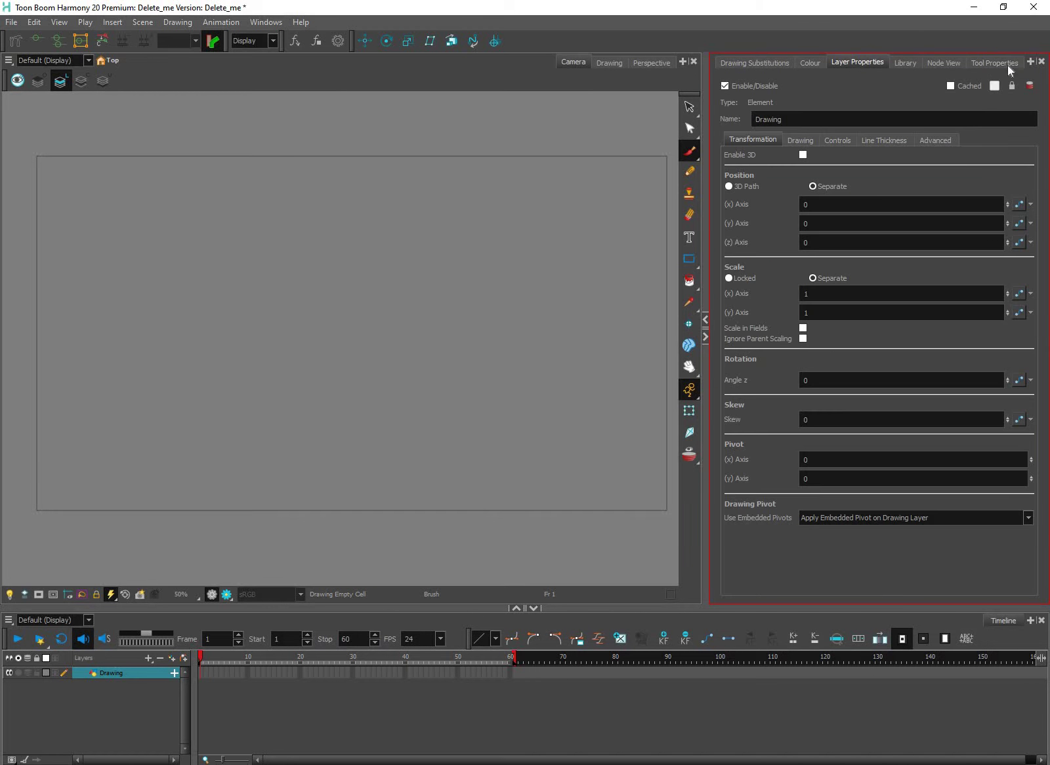
click(1042, 62)
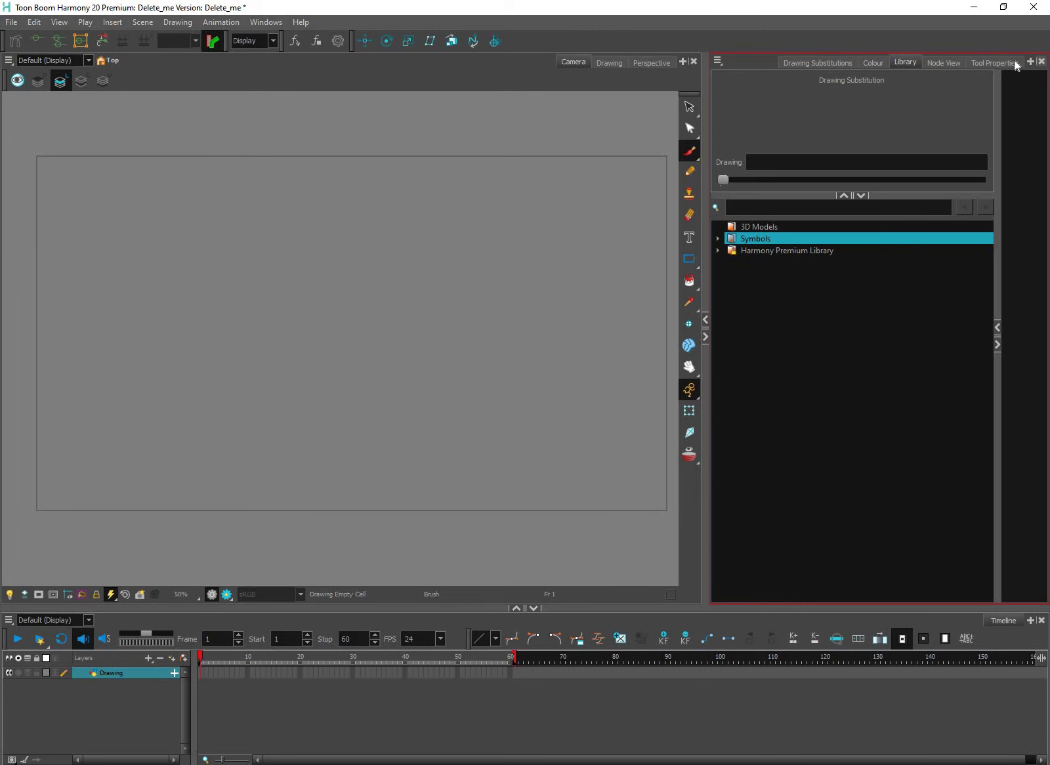
Add a Top view beside Tool Properties and widen that pane until its view names are readable.
click(1030, 61)
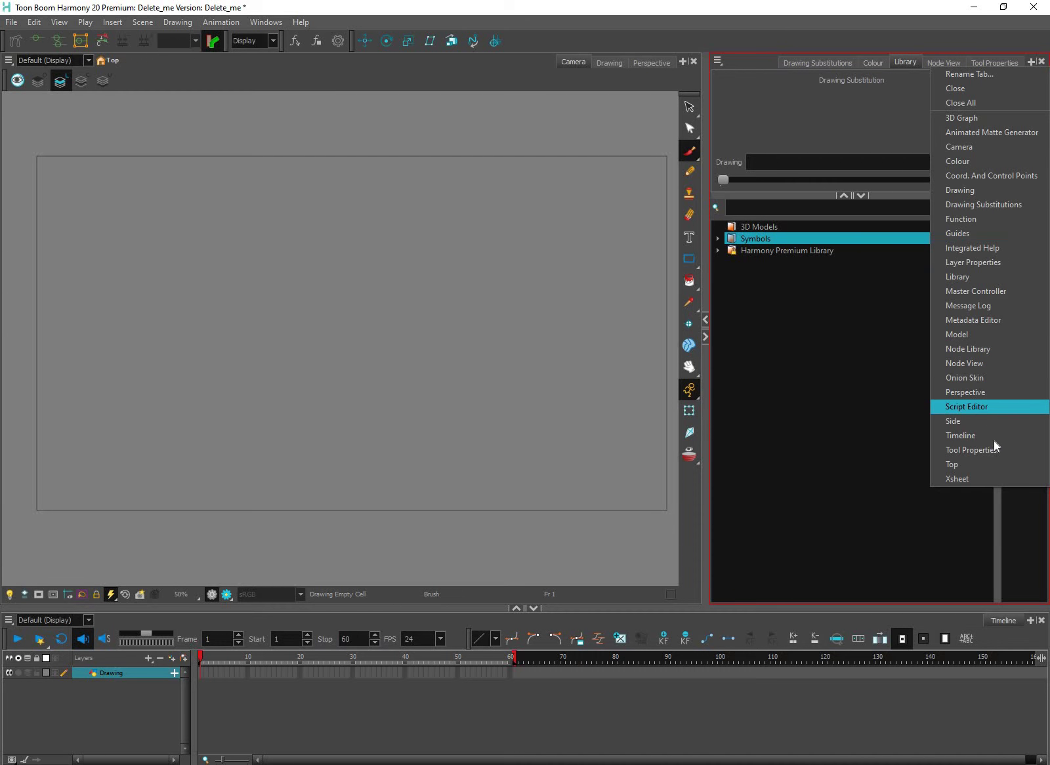
click(961, 466)
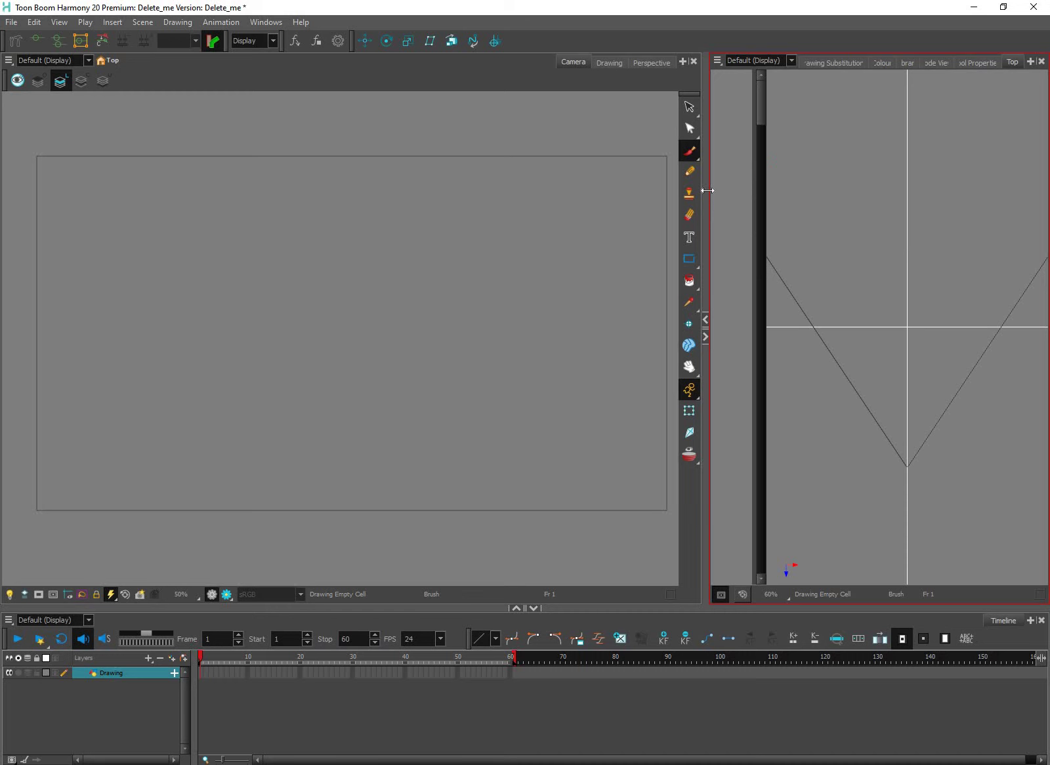
drag(708, 190, 678, 192)
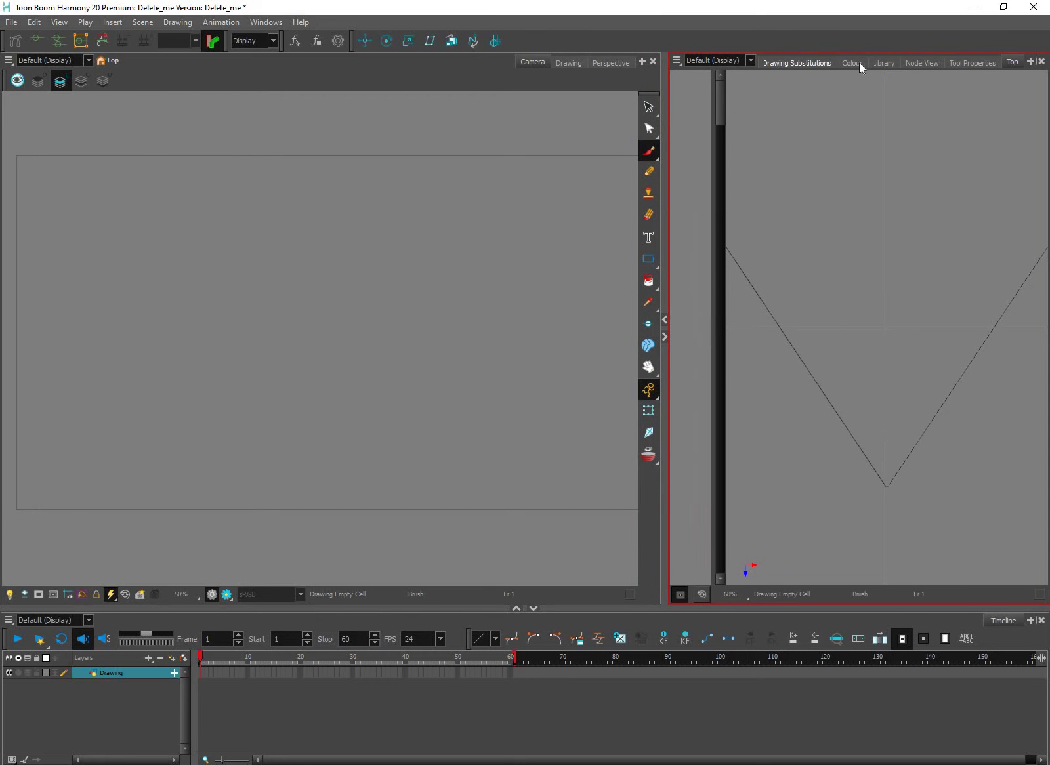
Close Drawing Substitutions and re-add it as the last view in its pane, then bring Node View to the front.
click(984, 63)
click(888, 62)
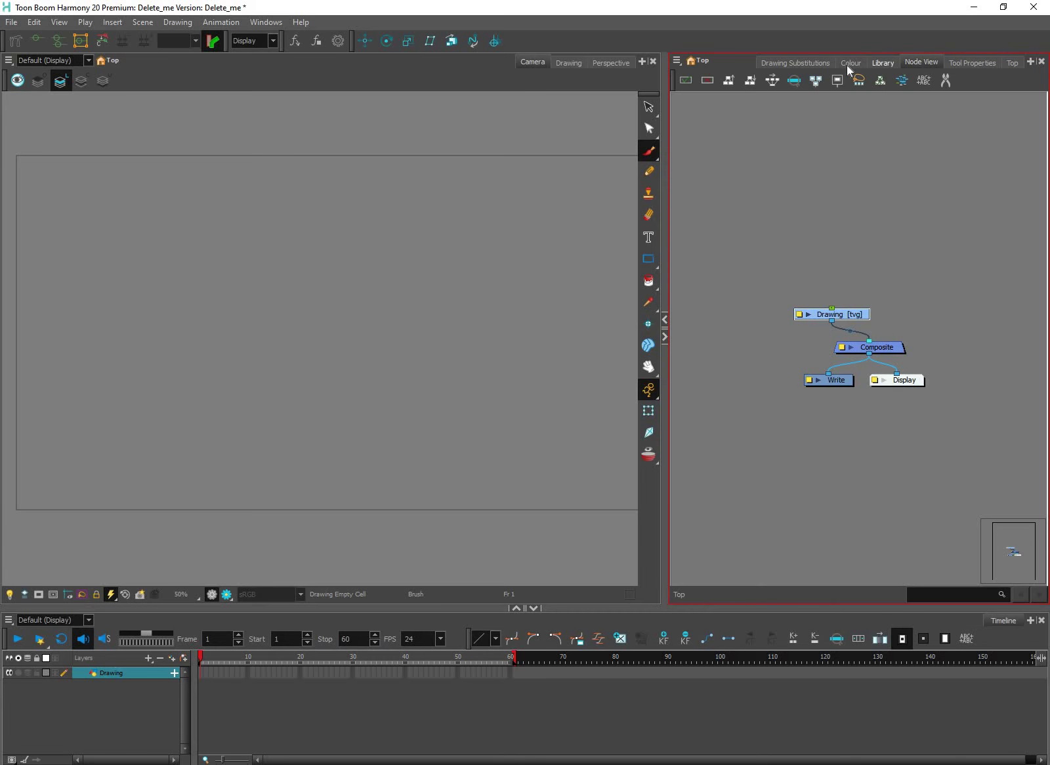
click(851, 63)
click(811, 62)
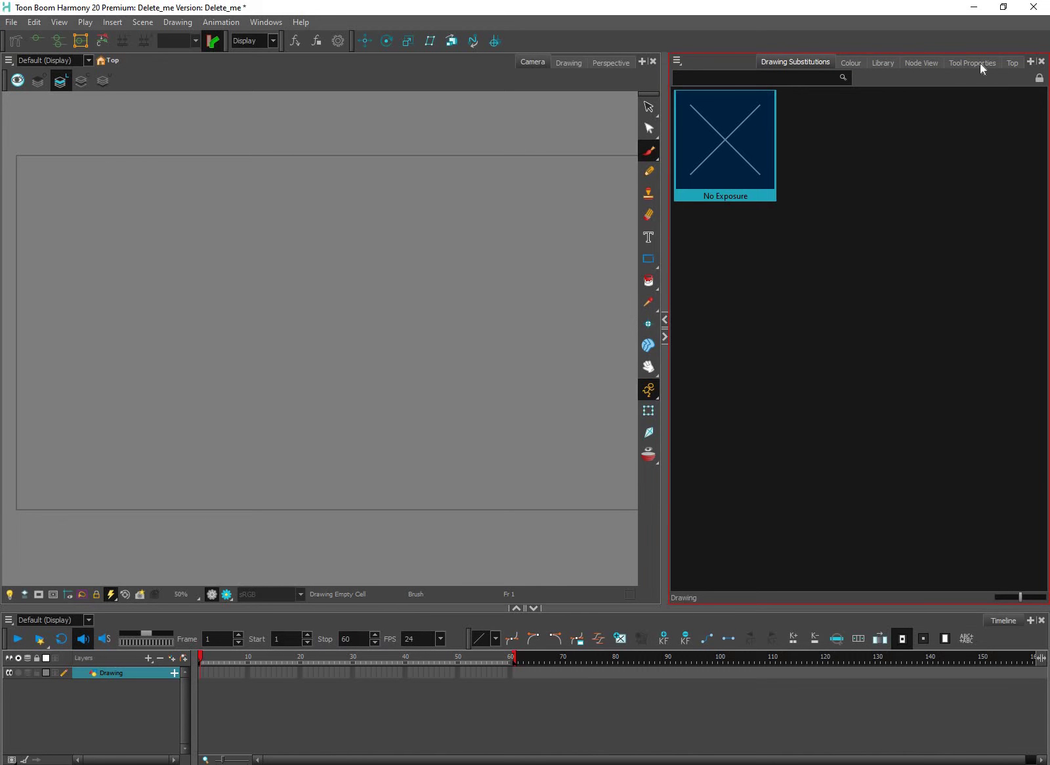
click(1041, 61)
click(1030, 62)
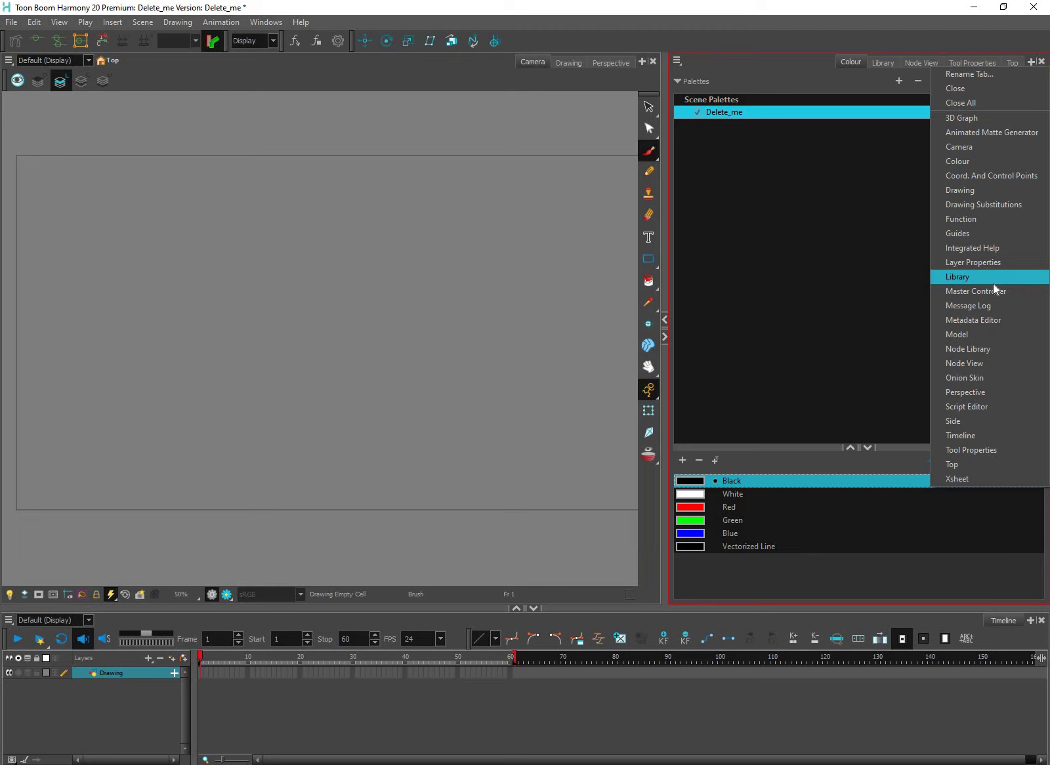
click(999, 203)
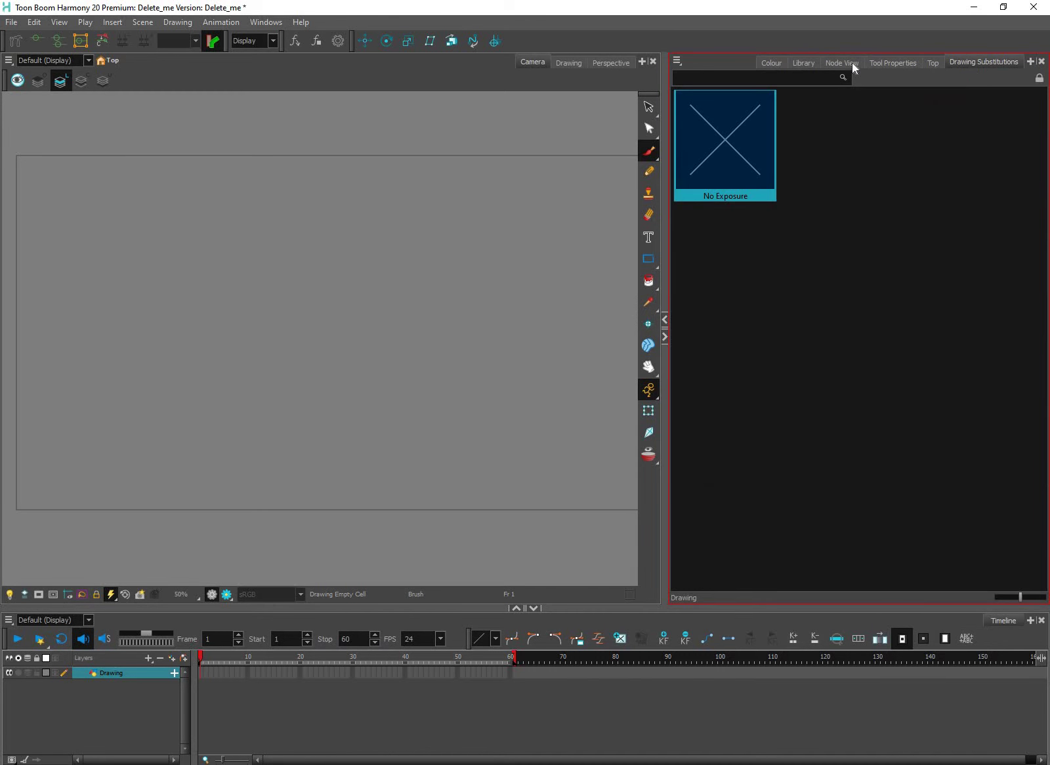
click(846, 64)
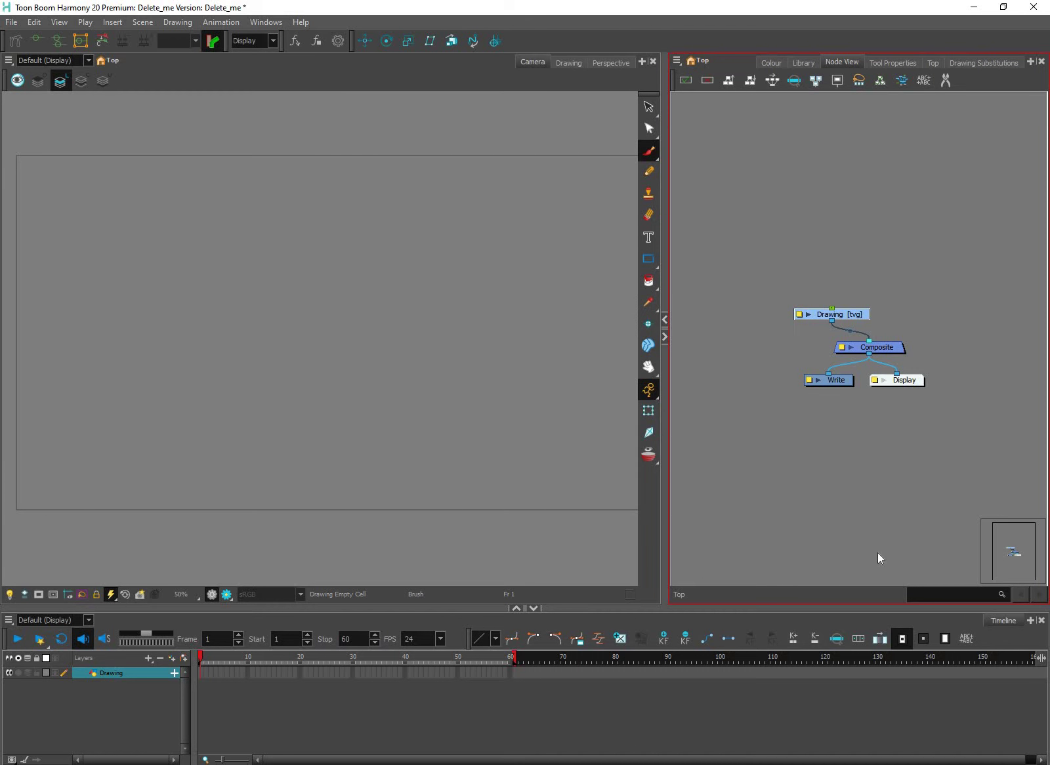
Narrow the Node View pane and dock the Timeline above it, beside the Camera view.
click(1011, 616)
drag(665, 490, 772, 493)
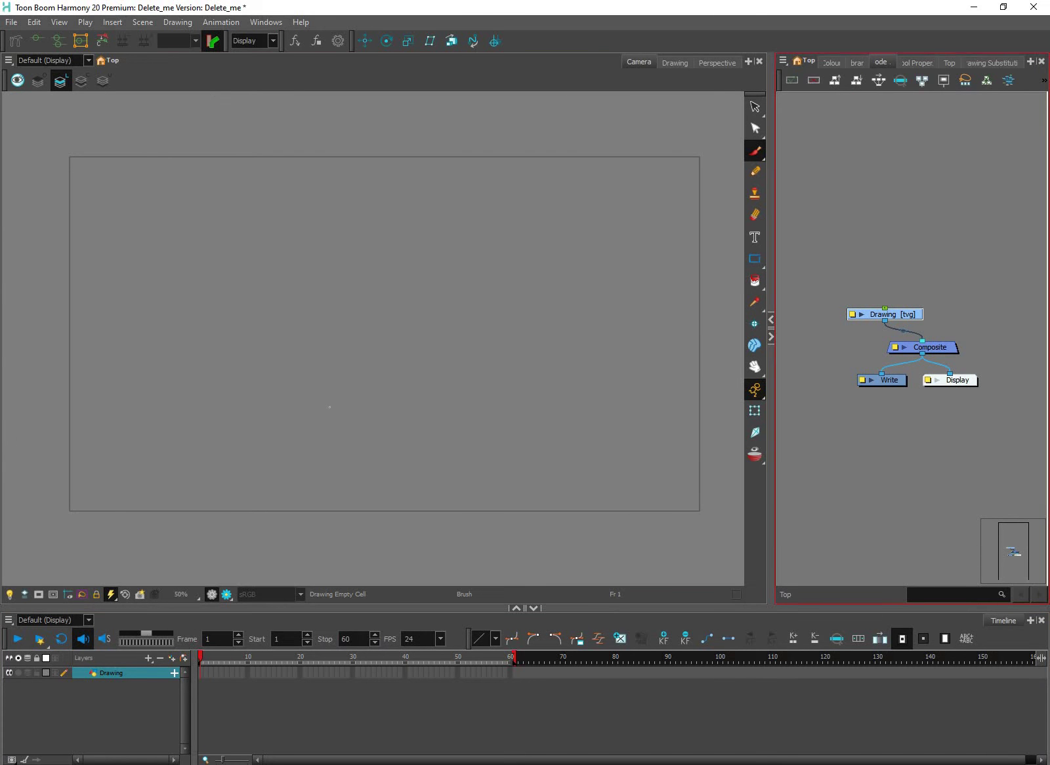
click(330, 407)
click(1010, 618)
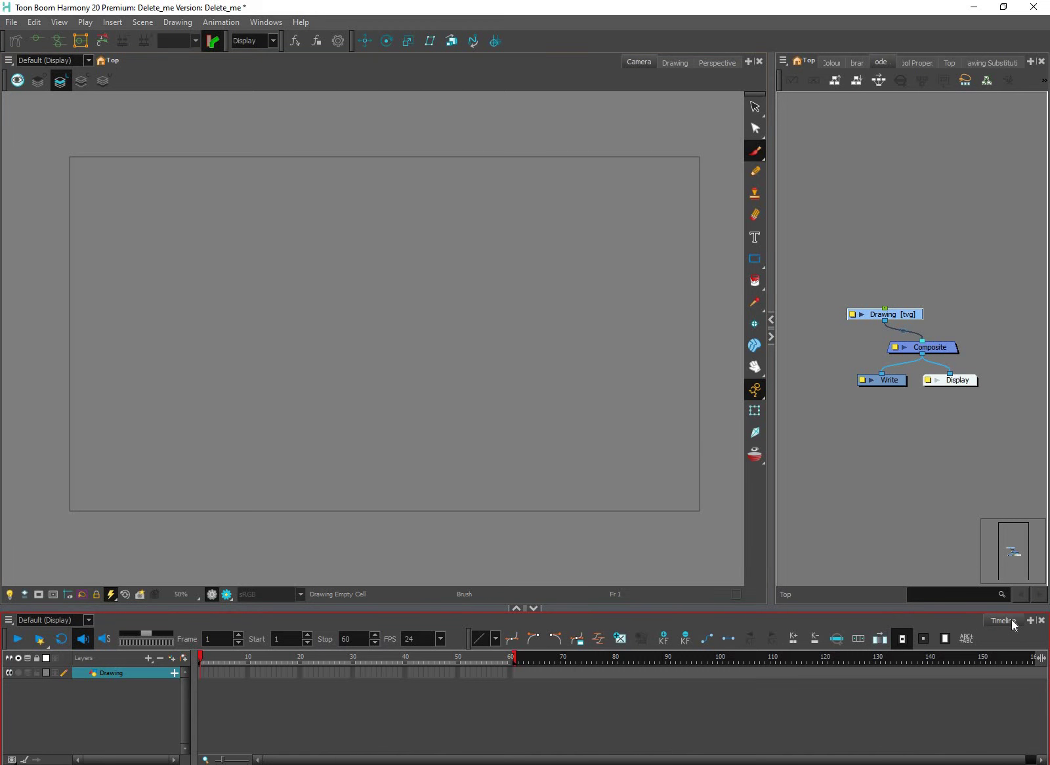
mouse_move(850, 563)
mouse_down()
mouse_move(785, 478)
mouse_move(811, 413)
mouse_move(799, 138)
mouse_move(779, 66)
mouse_move(824, 336)
mouse_move(783, 153)
mouse_move(768, 211)
mouse_up()
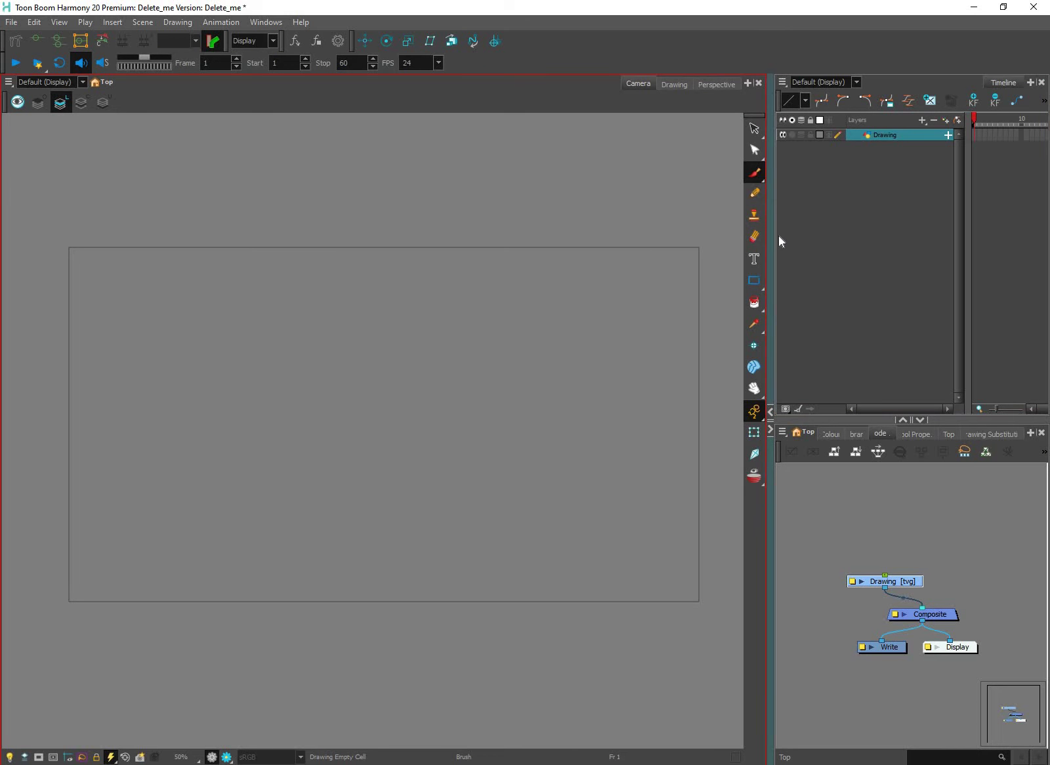
Resize the stacked Timeline and Node View panes to about half the window's width and roughly equal heights.
drag(769, 235, 478, 275)
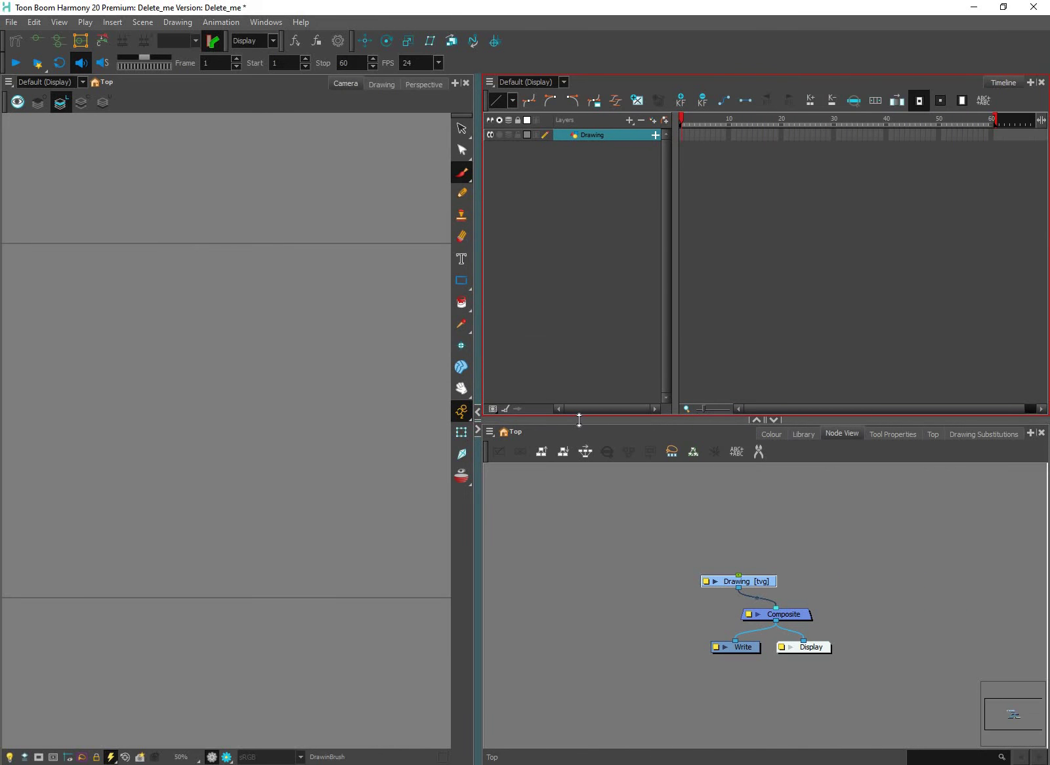
drag(662, 421, 674, 516)
drag(683, 447, 478, 253)
drag(546, 255, 547, 256)
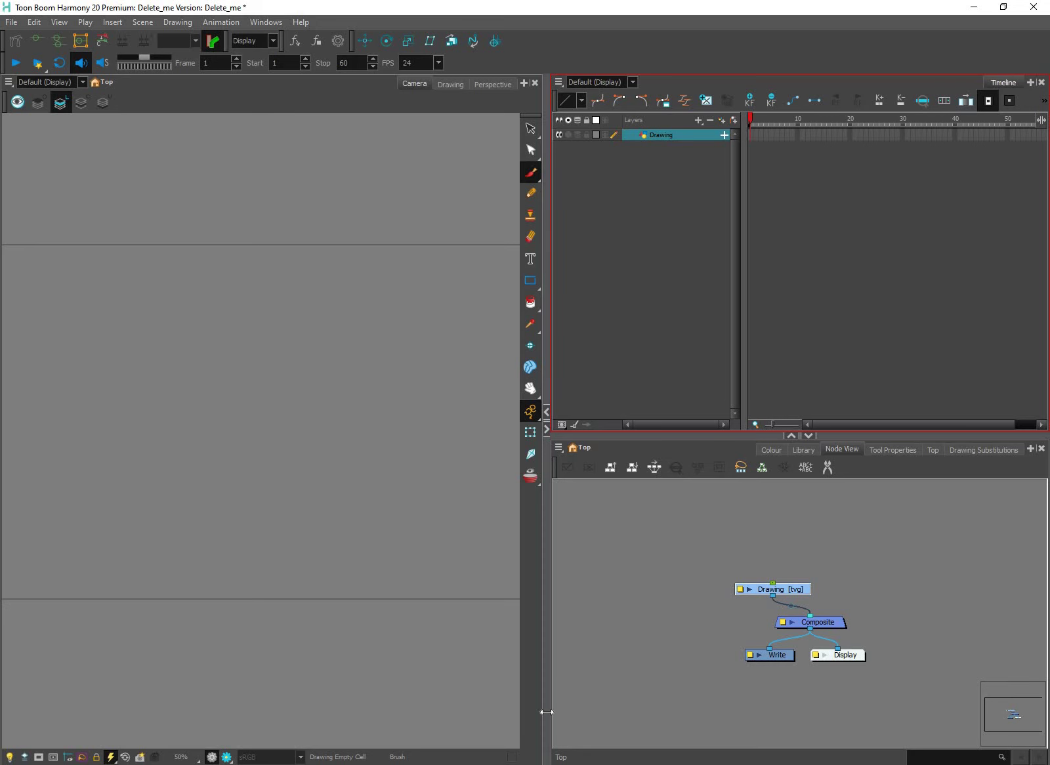
click(570, 743)
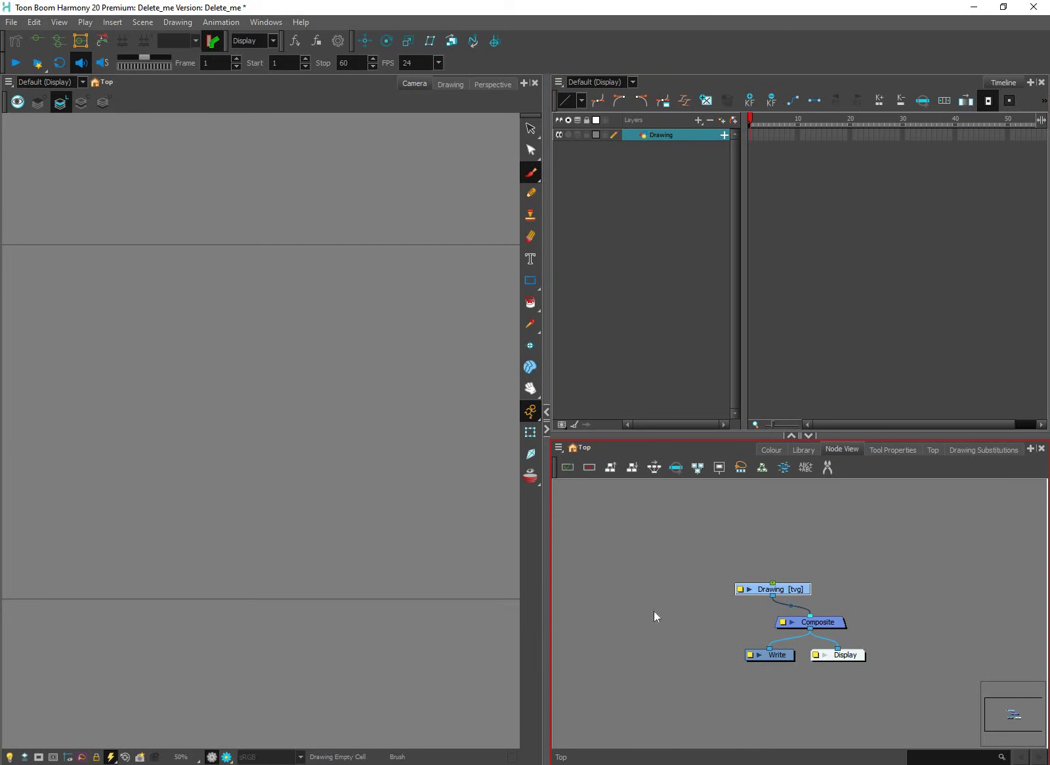
Undock the Timeline into a floating window, enlarge it and position it over the Camera and Node View panes.
click(1003, 82)
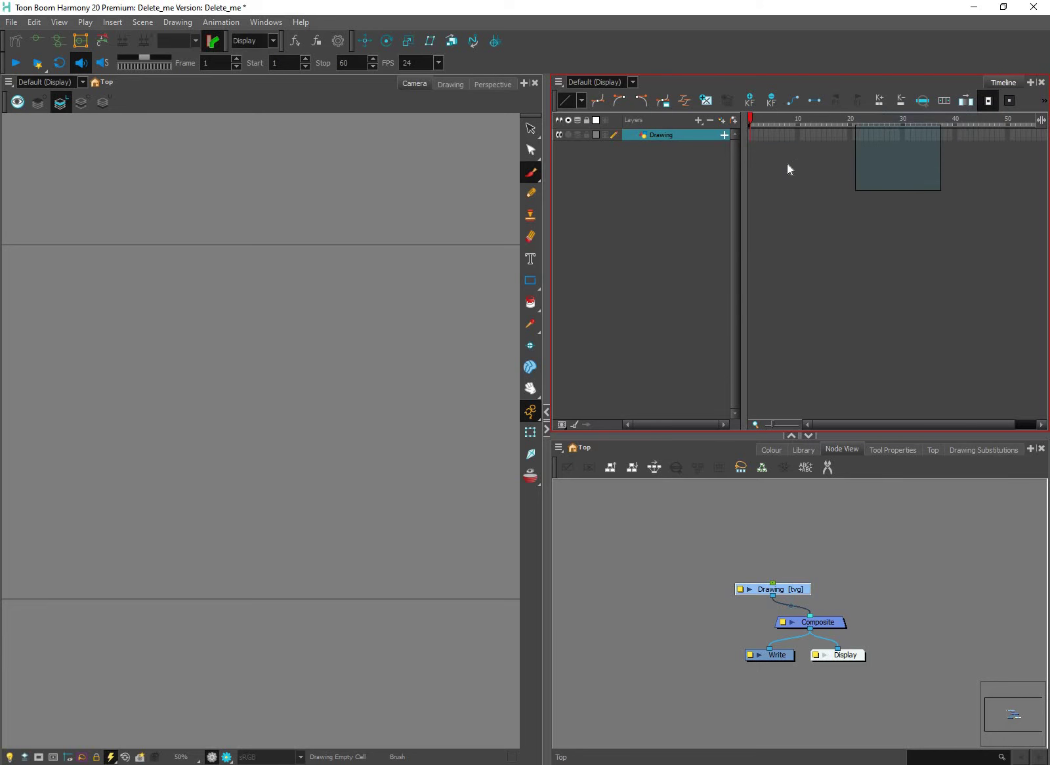
drag(632, 216, 259, 365)
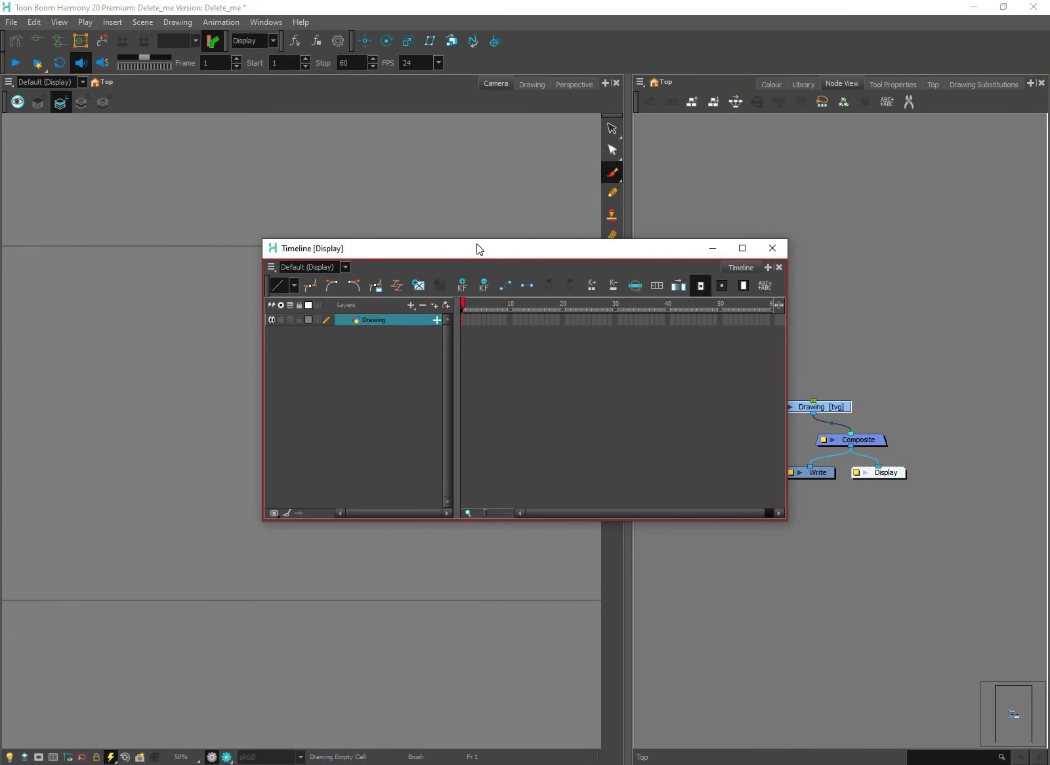
drag(478, 248, 295, 238)
drag(607, 513, 695, 592)
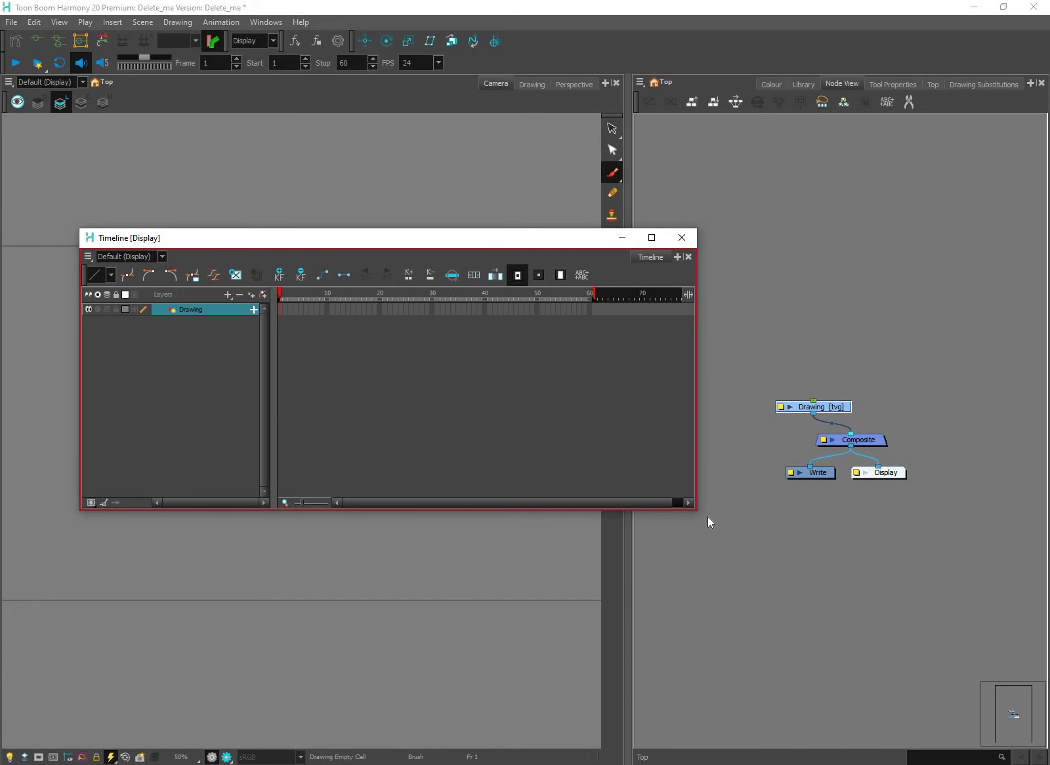
drag(708, 521, 879, 535)
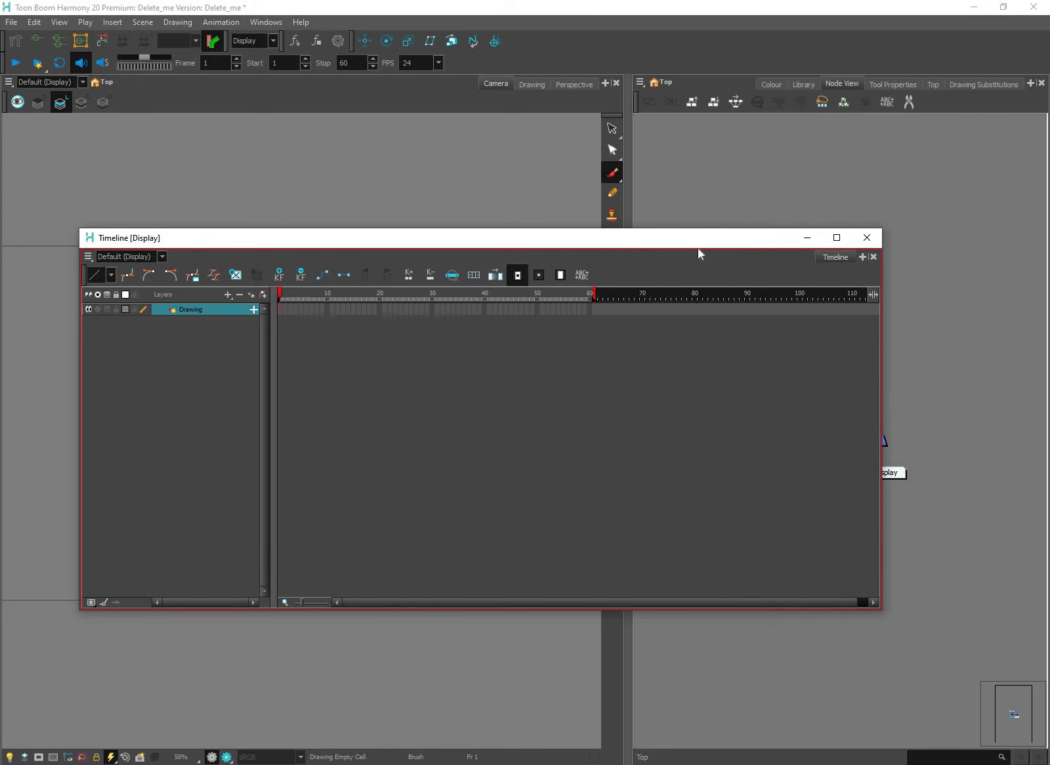
drag(696, 240, 657, 252)
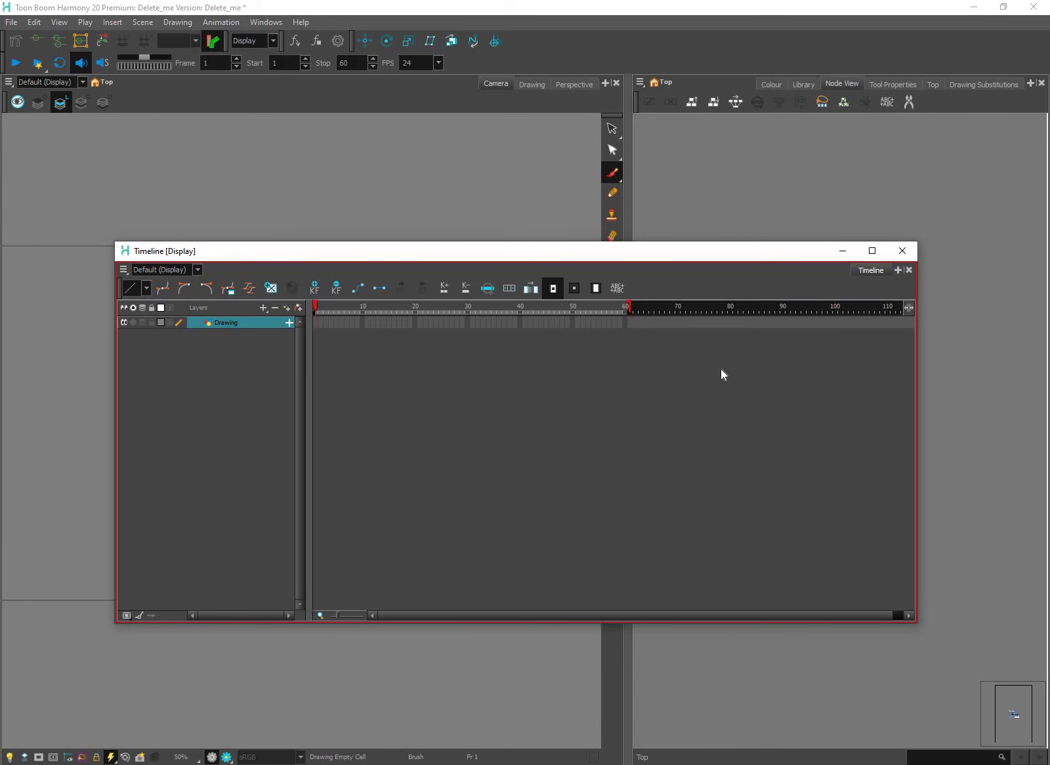
Dock the floating Timeline across the full width beneath the Camera and Node View panes.
drag(609, 489, 598, 581)
drag(541, 553, 644, 447)
drag(664, 273, 173, 85)
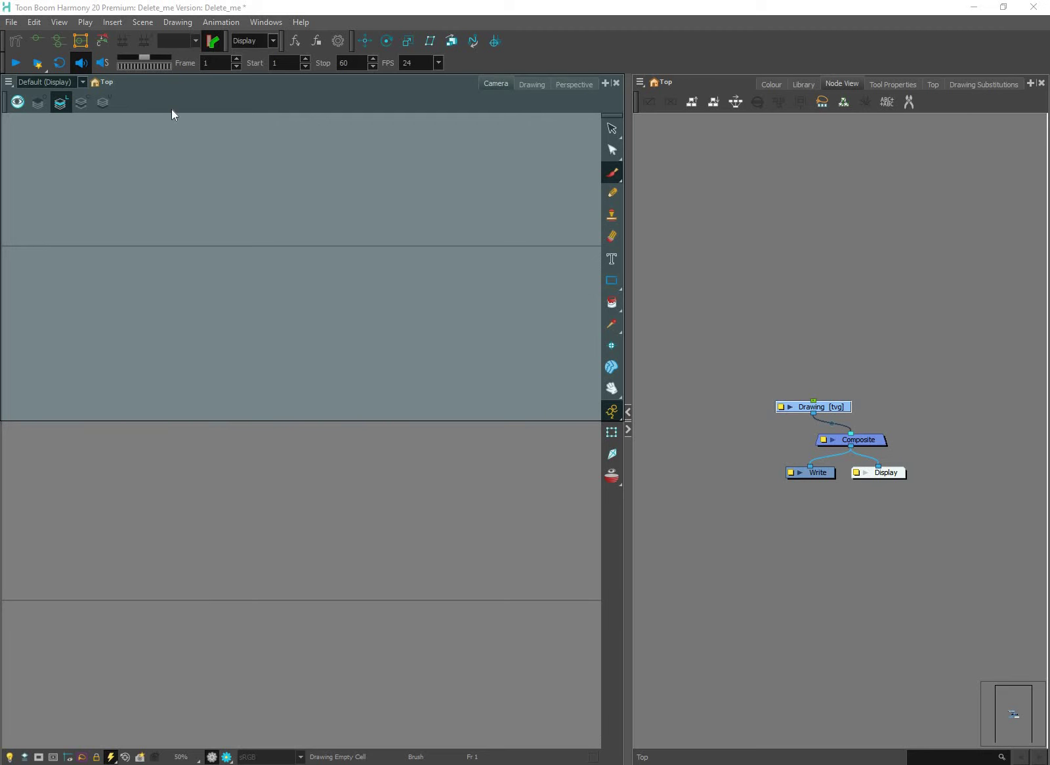
drag(138, 303, 715, 674)
drag(867, 693, 583, 763)
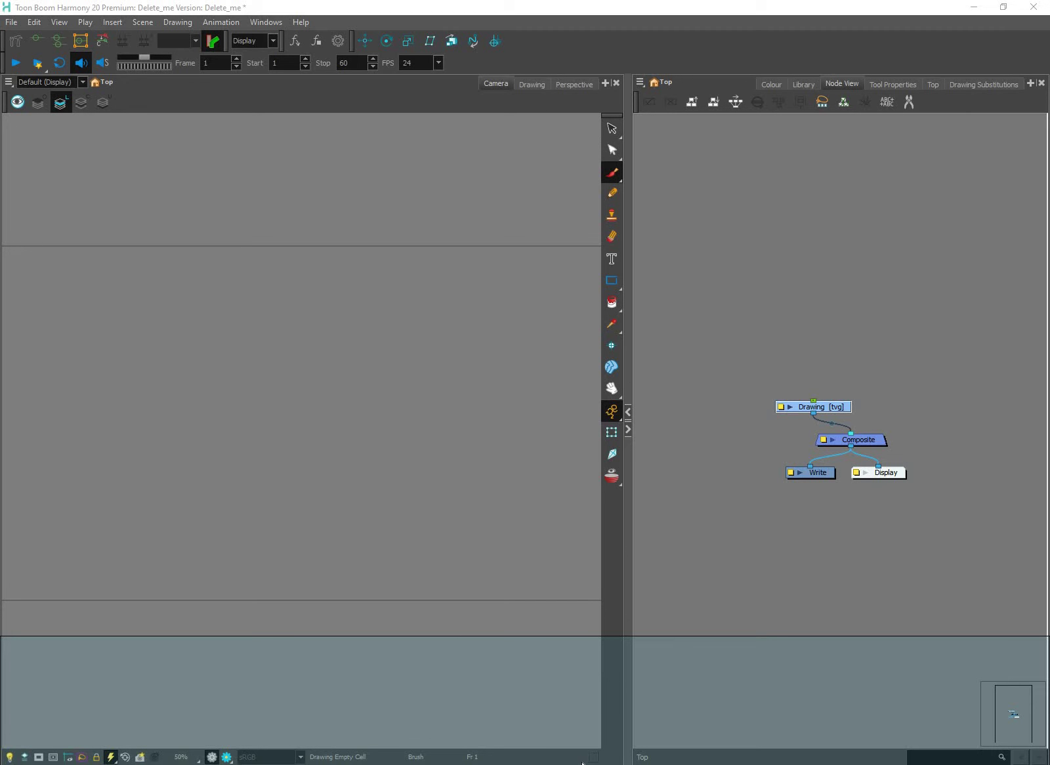
drag(582, 763, 582, 763)
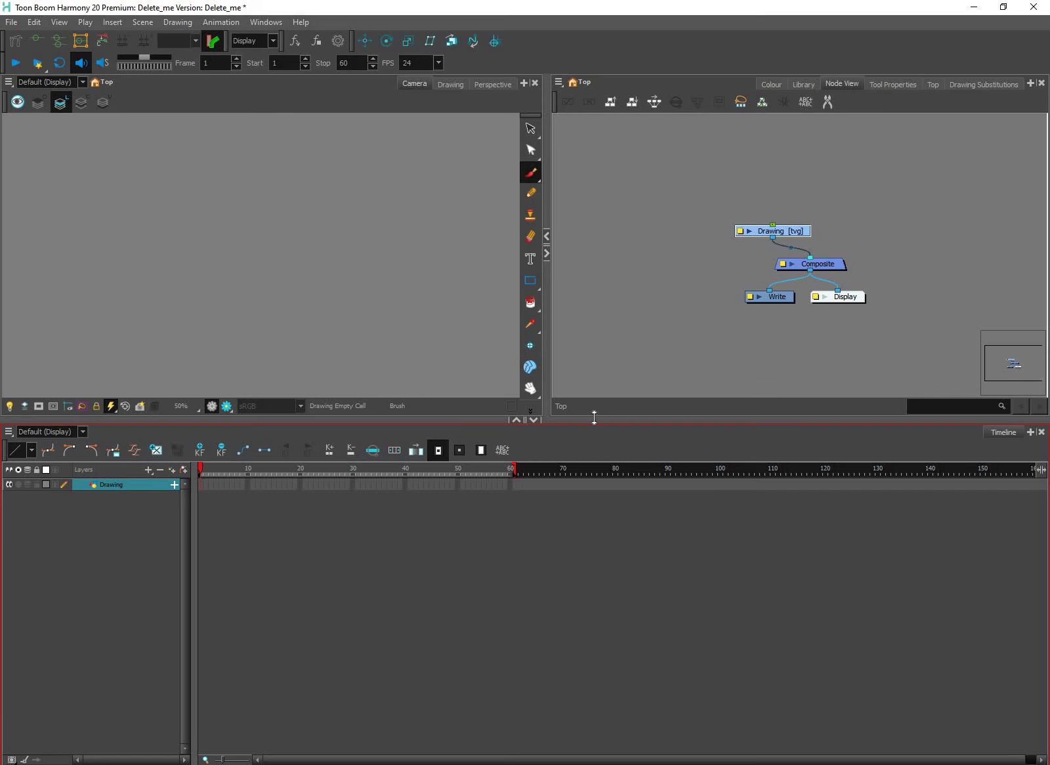
Reduce the Timeline pane's height and widen the Camera pane against the Node View pane.
drag(767, 593, 527, 627)
key(Return)
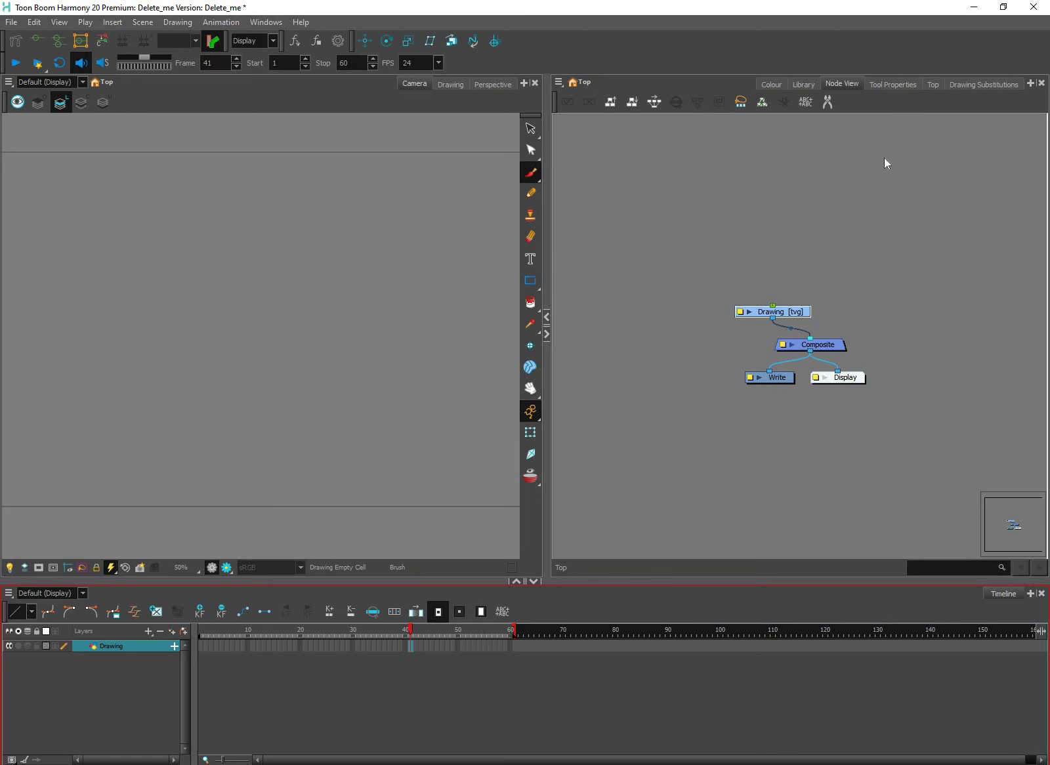
click(884, 164)
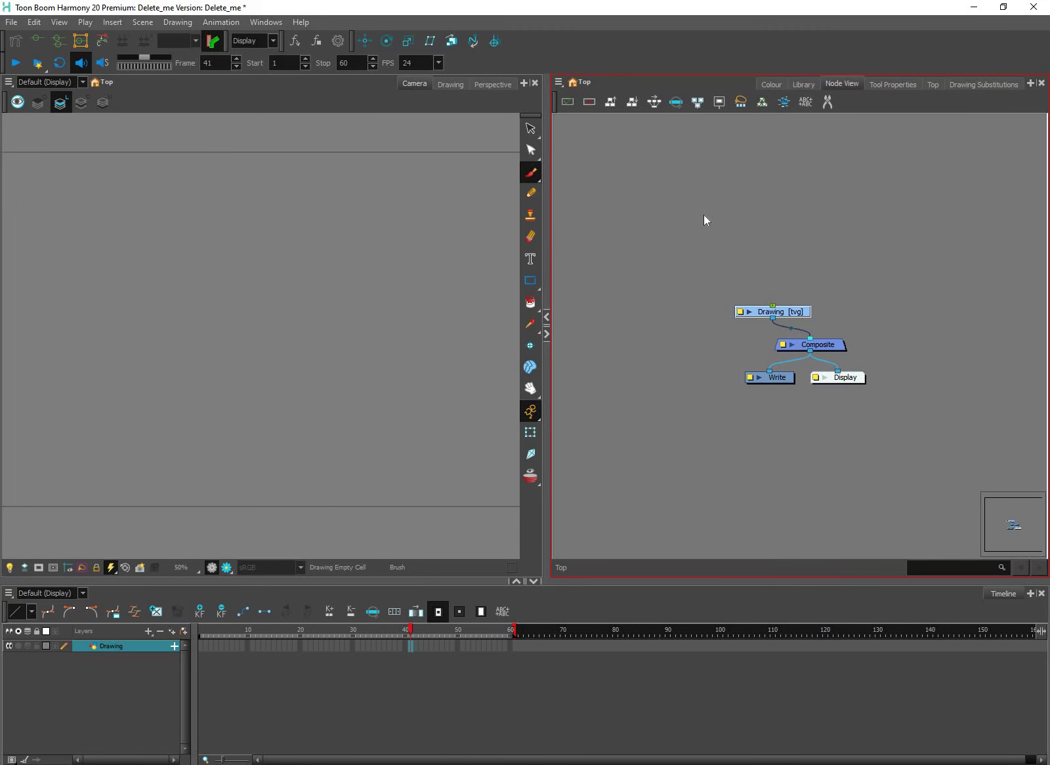
drag(722, 391, 726, 386)
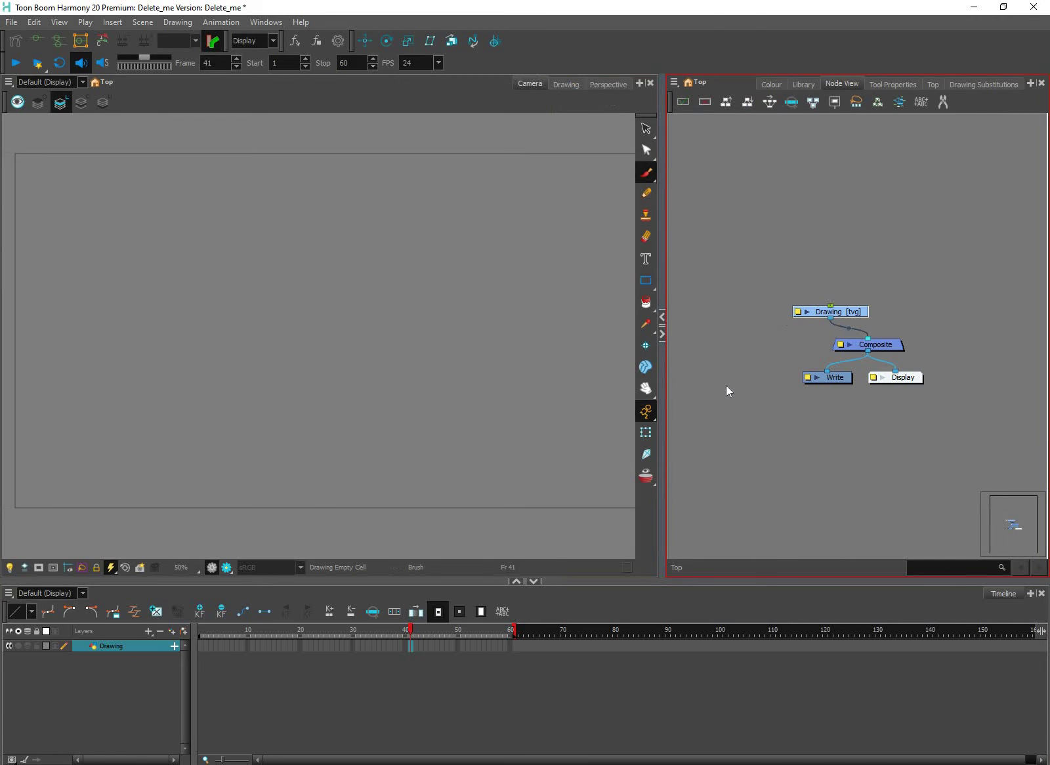
Add a Node Library view beside the Timeline and bring the Timeline back to the front.
click(446, 453)
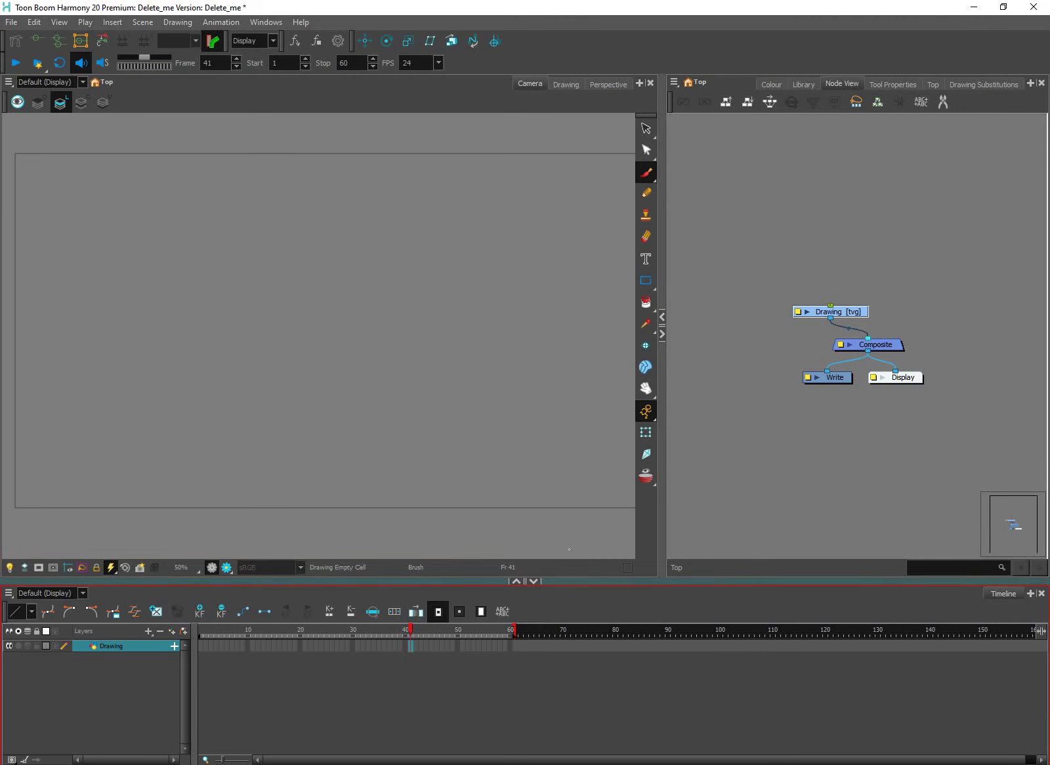
click(1031, 594)
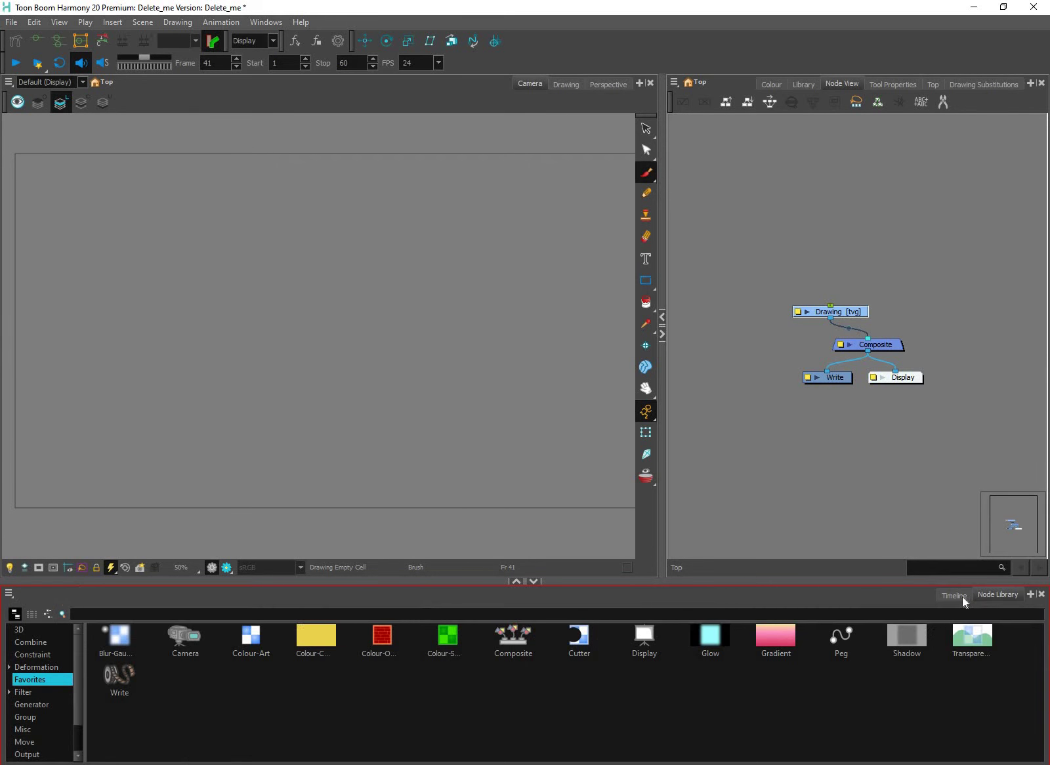
click(977, 596)
click(956, 596)
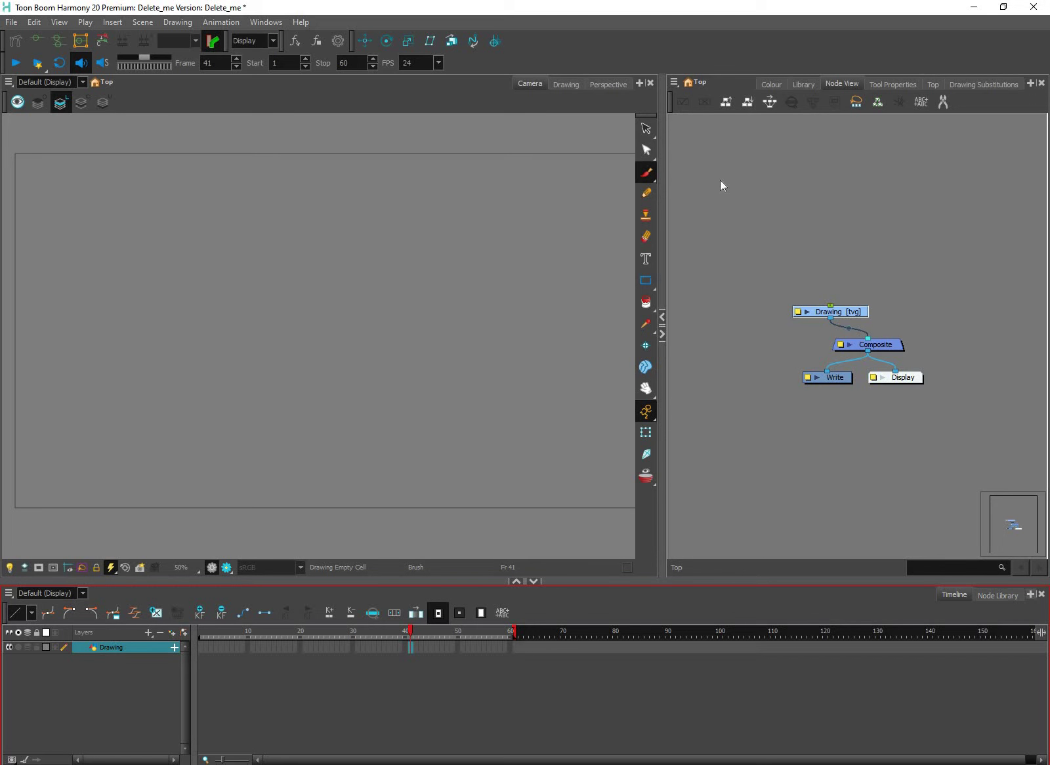
Add a second Node View to the Camera pane and select the Drawing, Composite, Write and Display nodes in it.
click(639, 83)
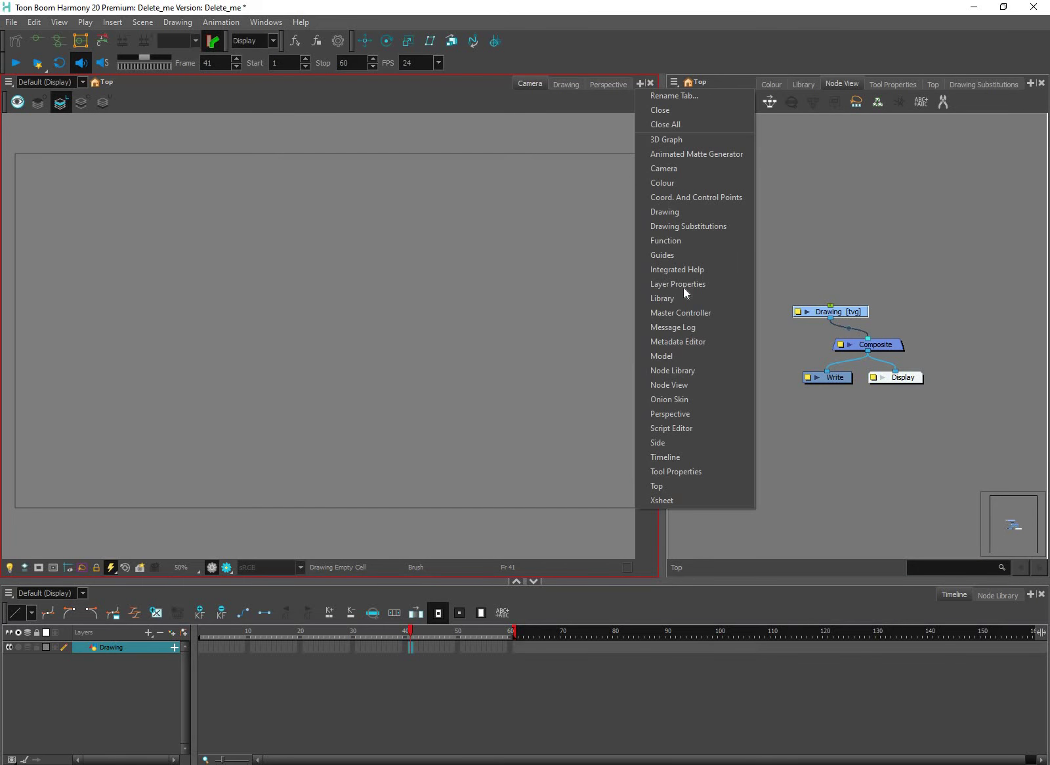
click(702, 384)
click(611, 84)
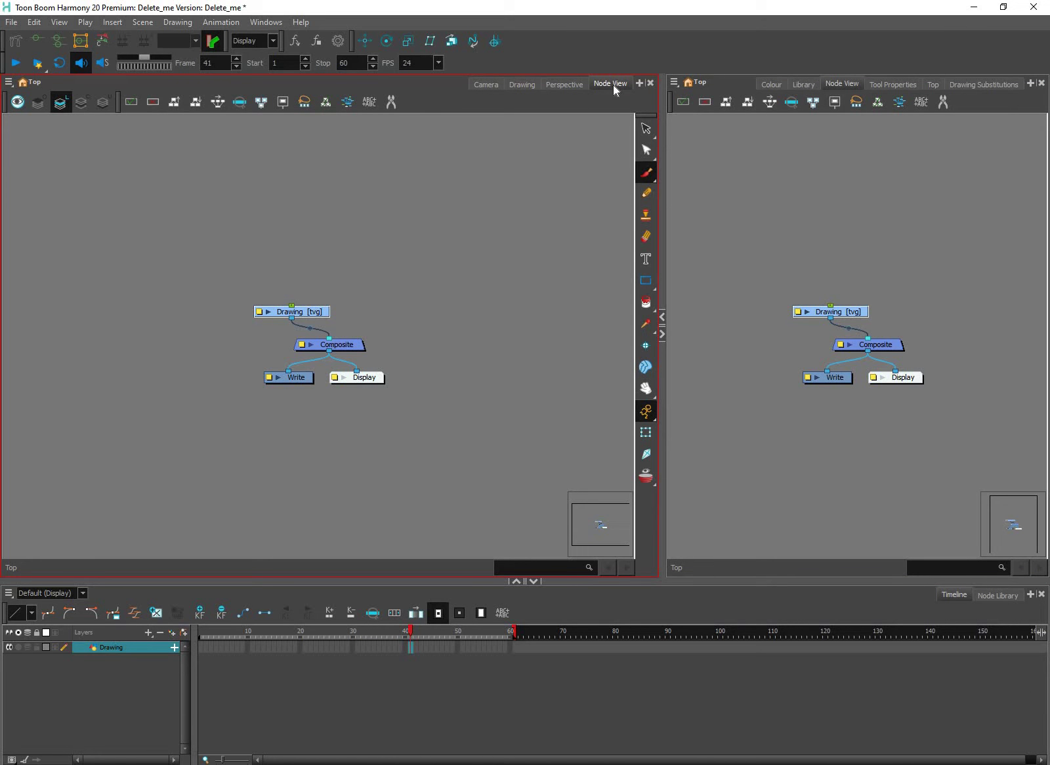
drag(238, 284, 430, 420)
click(966, 424)
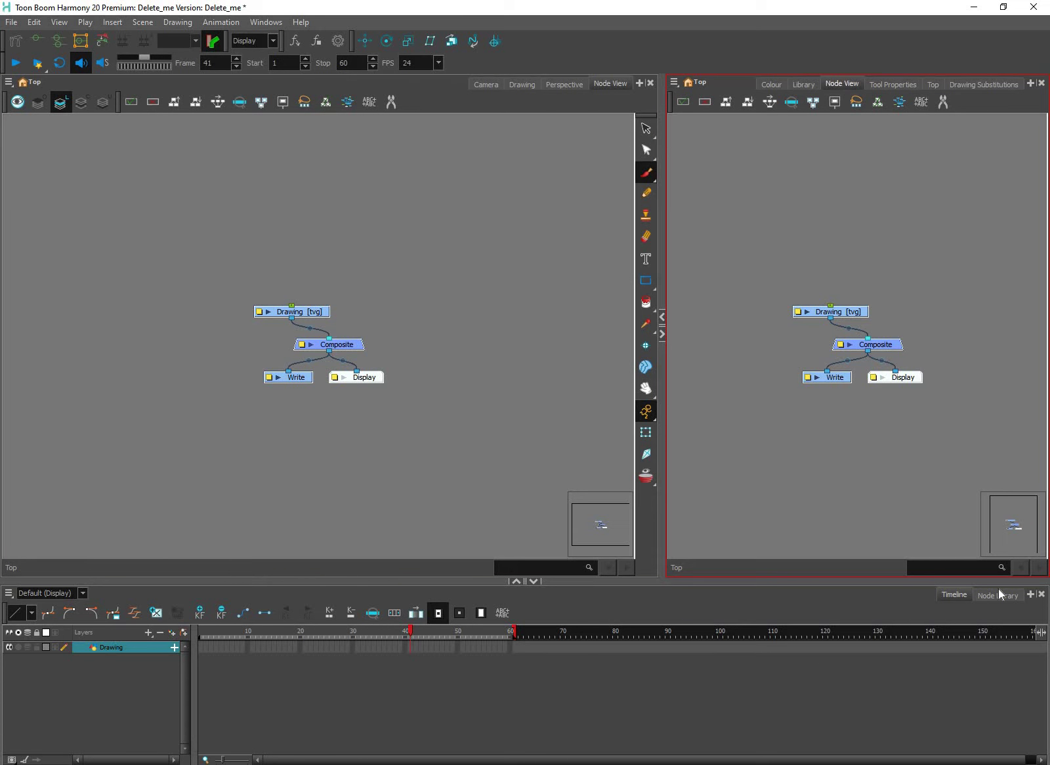
Add a Node View to the Timeline pane and increase that pane's height.
click(1031, 593)
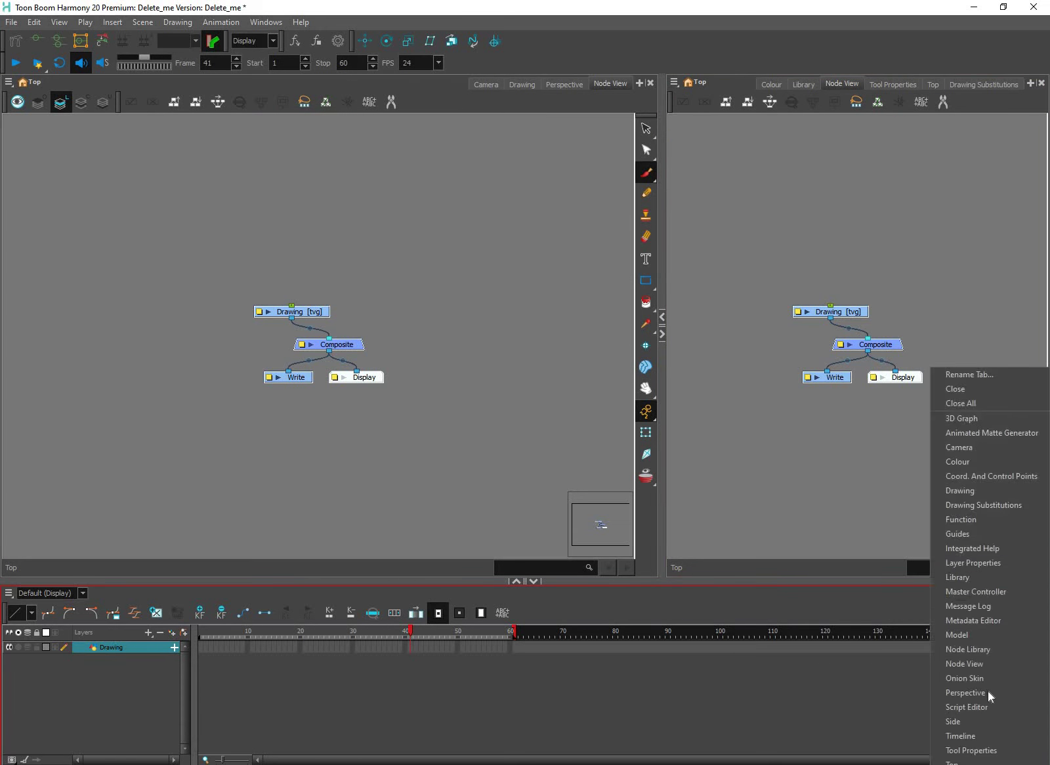
click(962, 663)
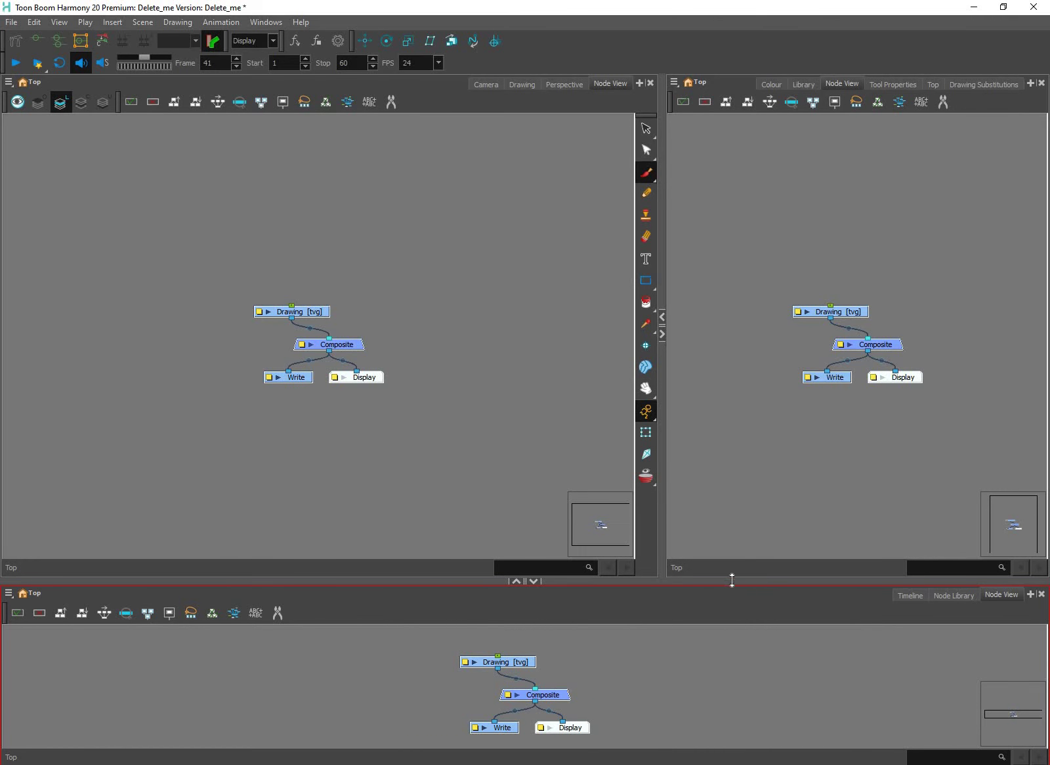
drag(731, 580, 340, 289)
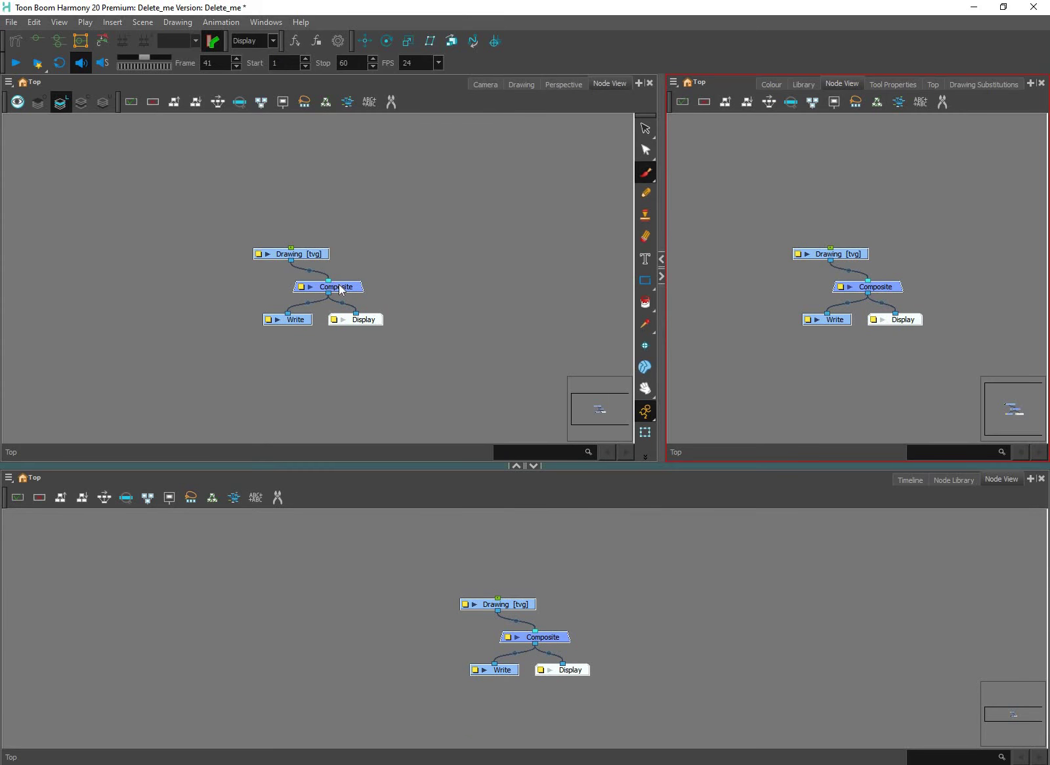
Activate the Node Views of the three panes in turn to compare the same node network in each.
click(340, 289)
click(801, 364)
click(513, 589)
click(325, 290)
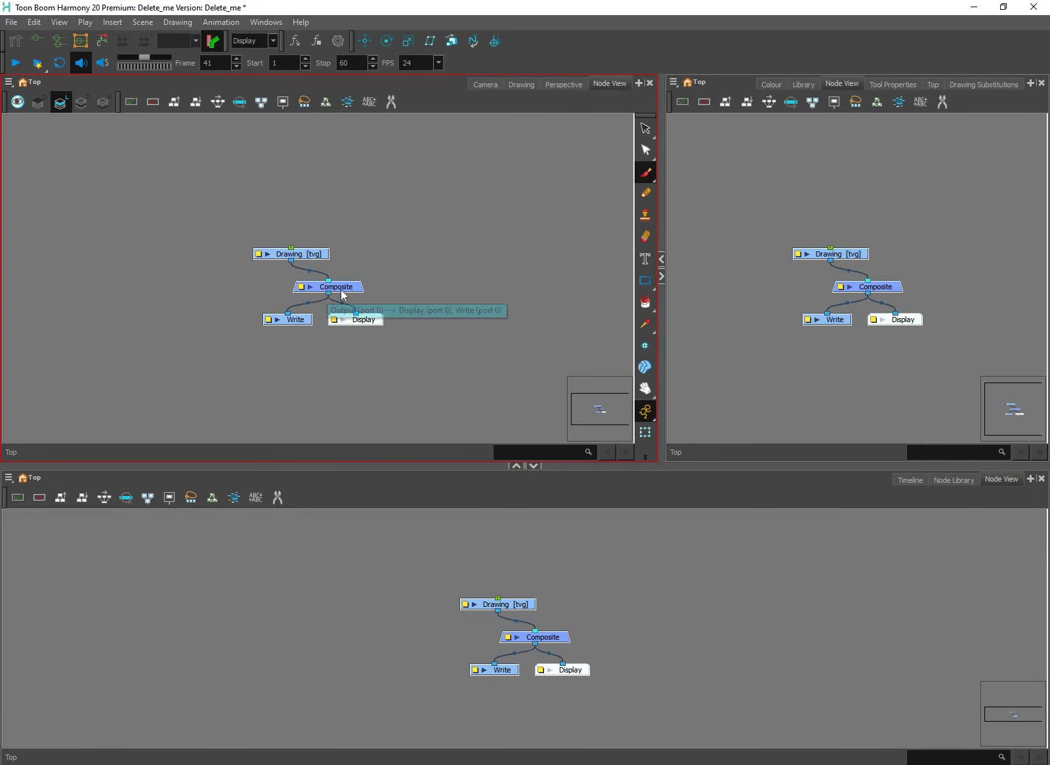
click(992, 460)
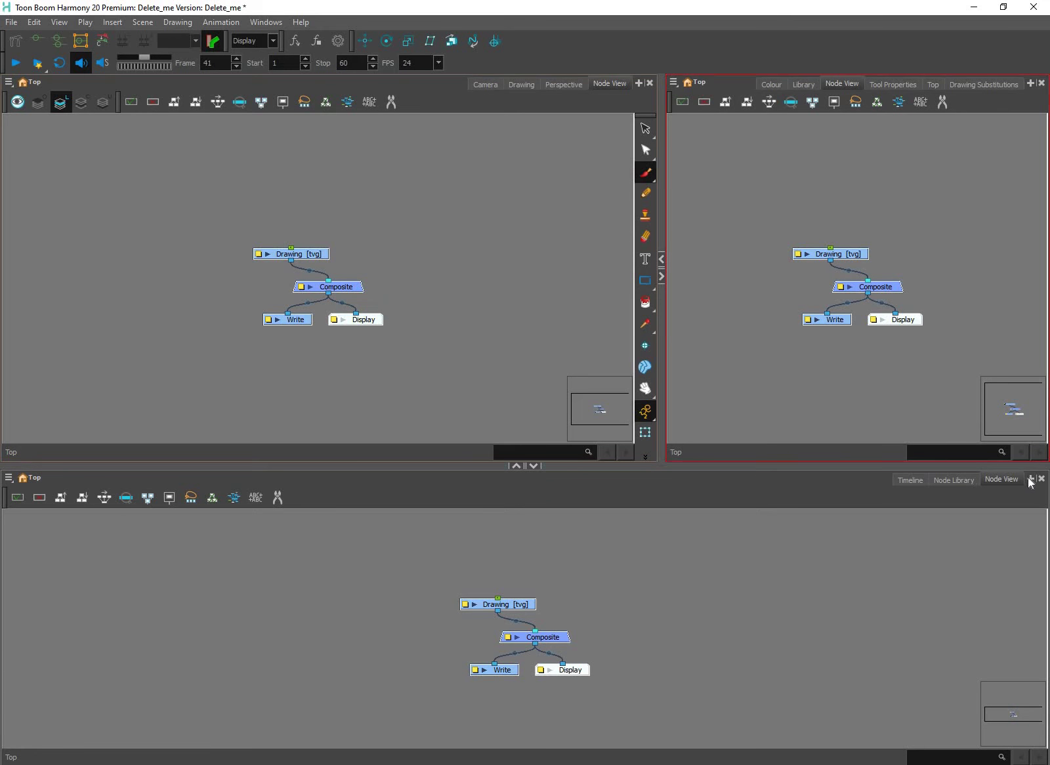
Close the extra Node View in the Timeline pane and the one in the Camera pane.
click(1043, 483)
click(1043, 484)
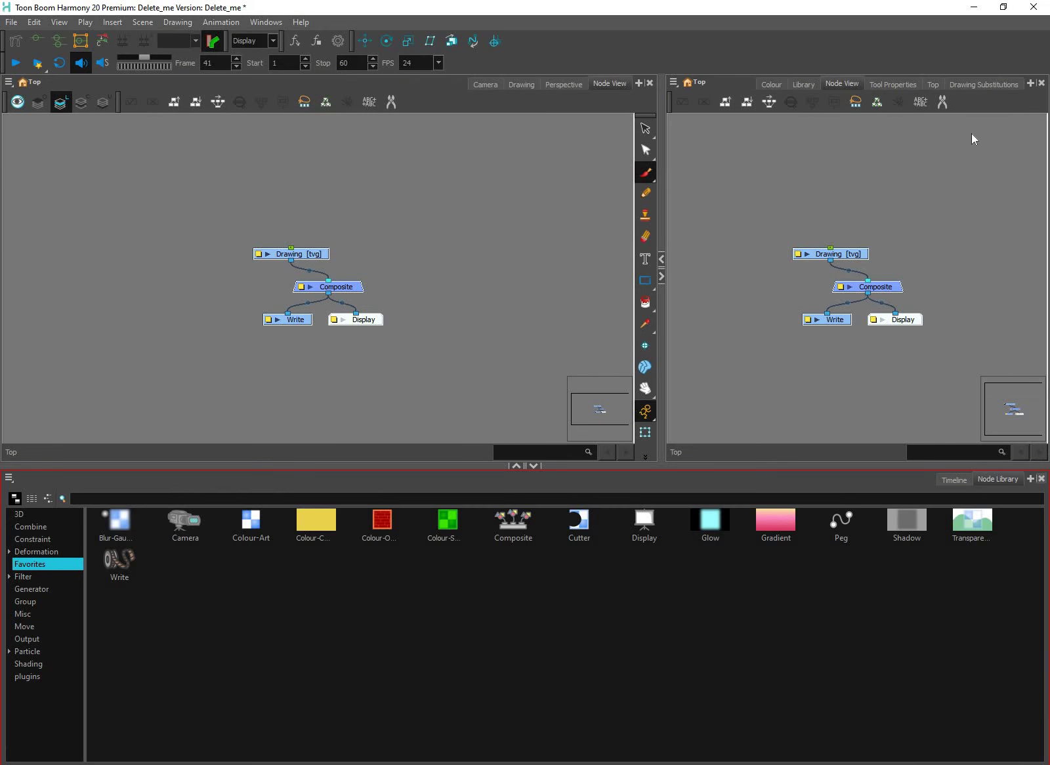
click(972, 133)
click(614, 83)
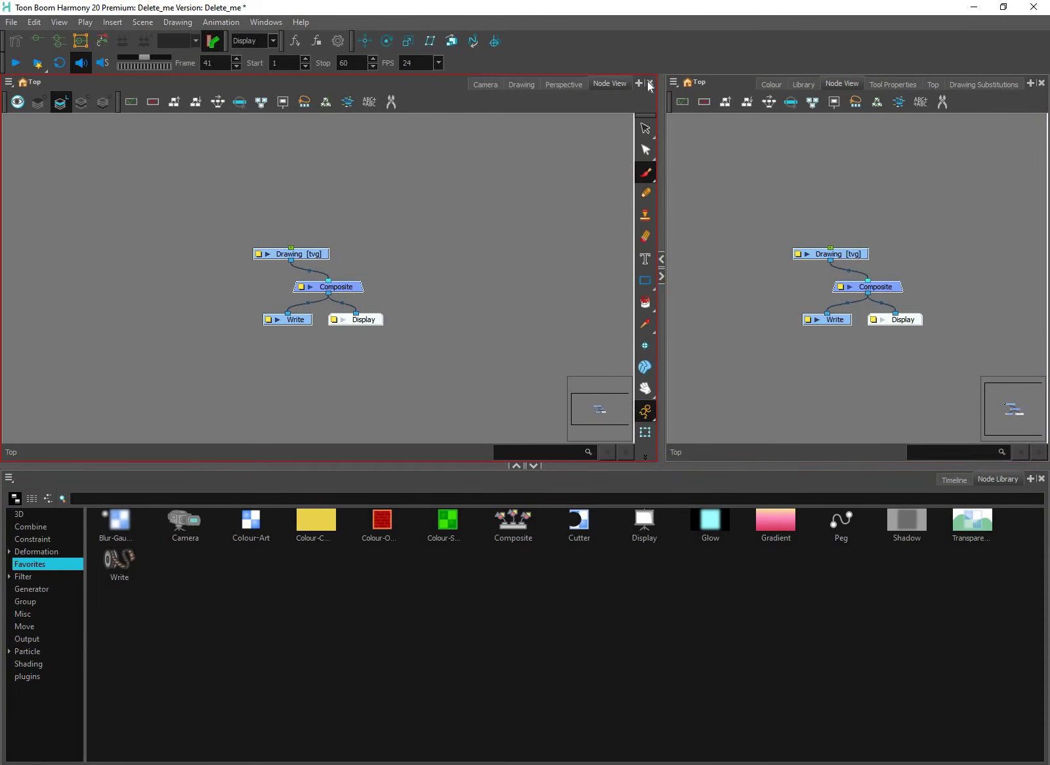
click(649, 84)
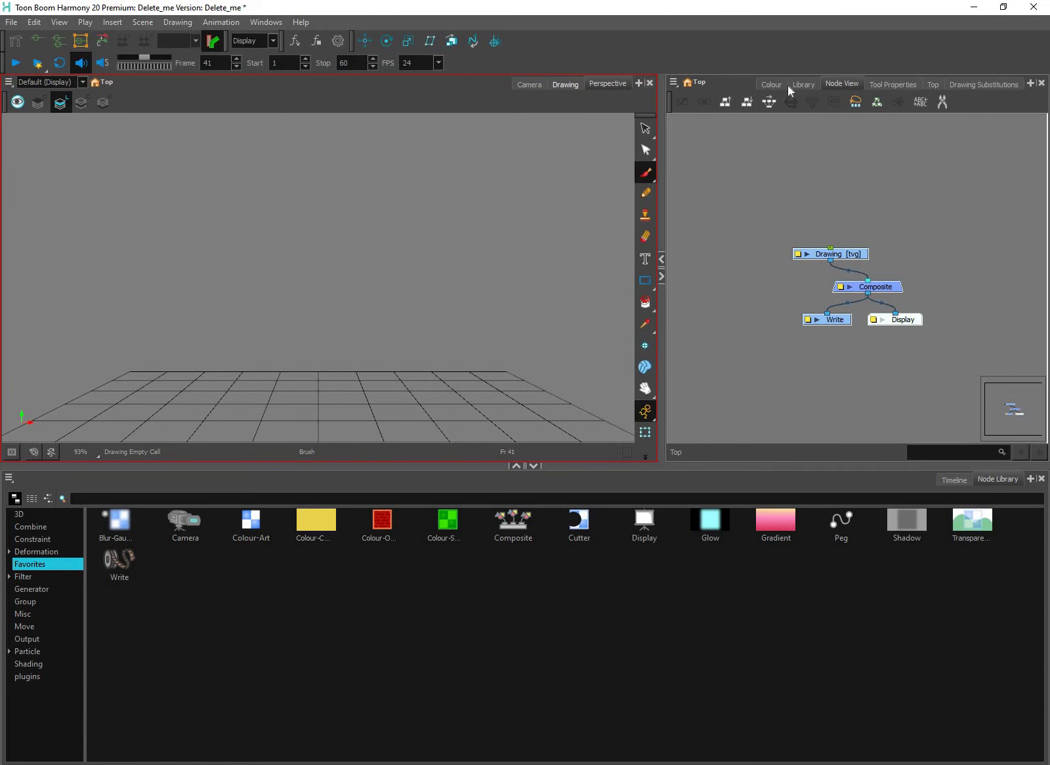
Bring the Timeline to the front in a shorter pane and show the Drawing view in the Camera pane.
click(829, 85)
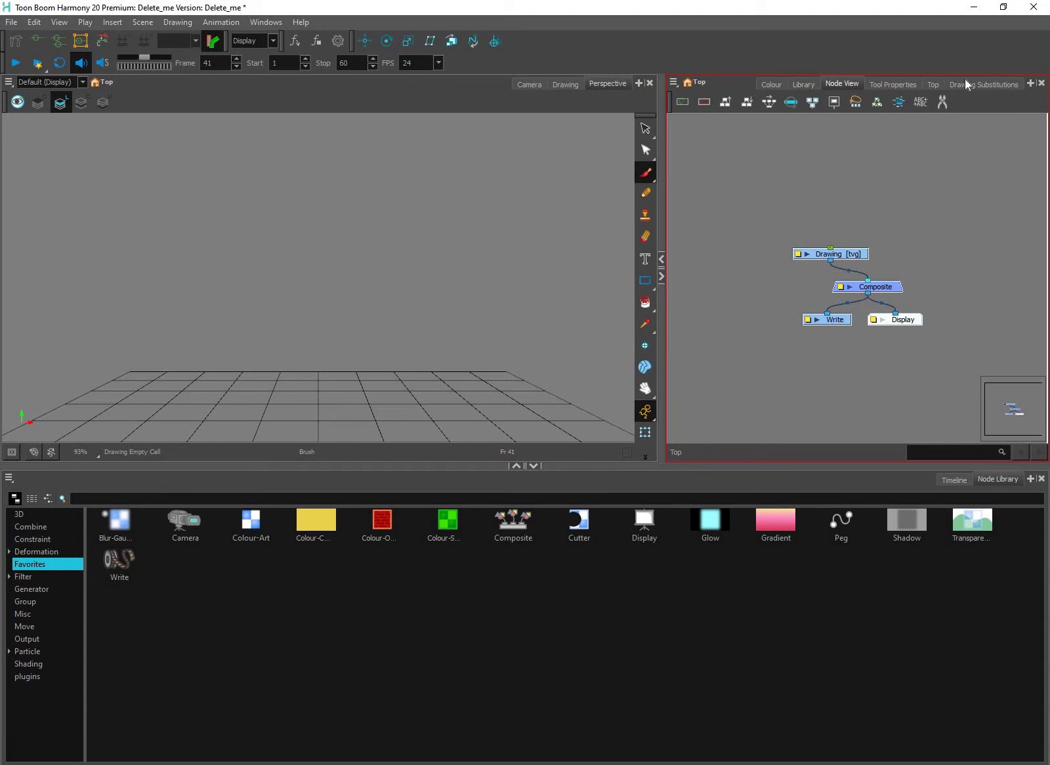
click(959, 480)
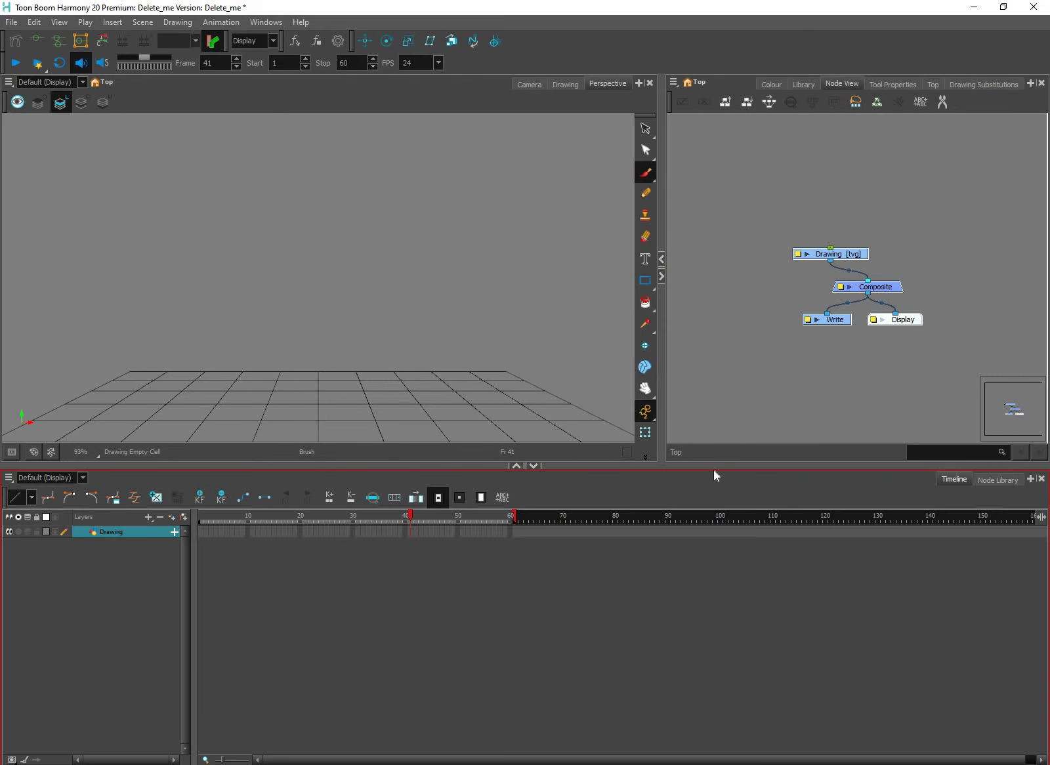
click(526, 80)
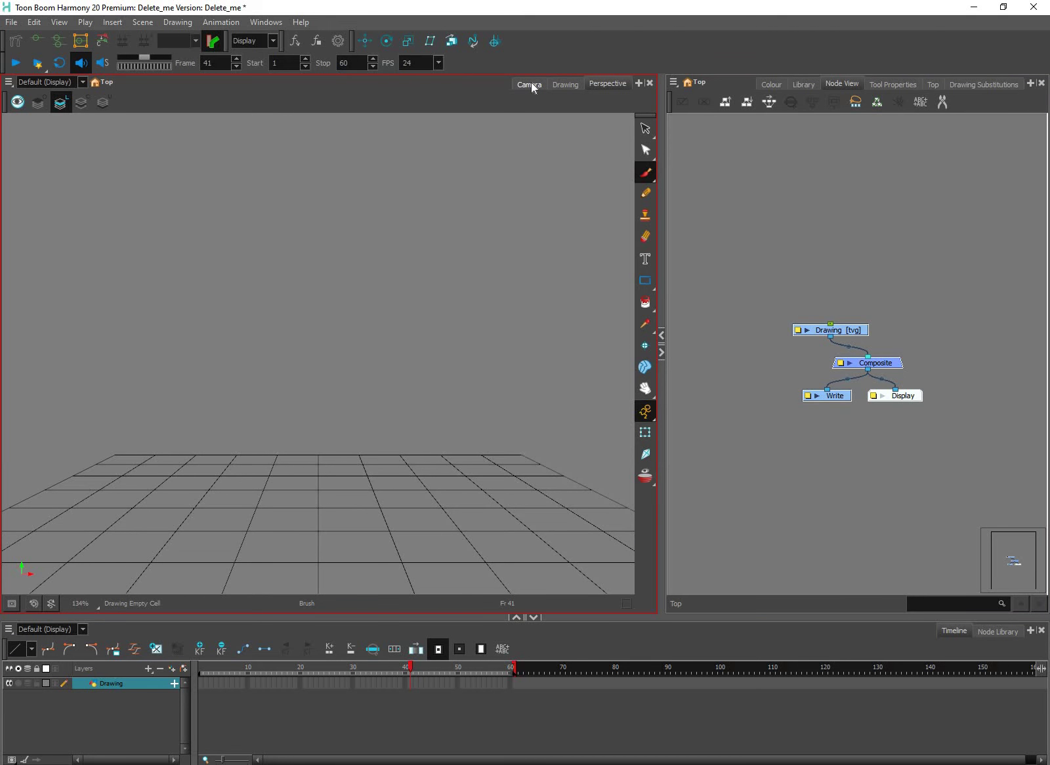
click(559, 83)
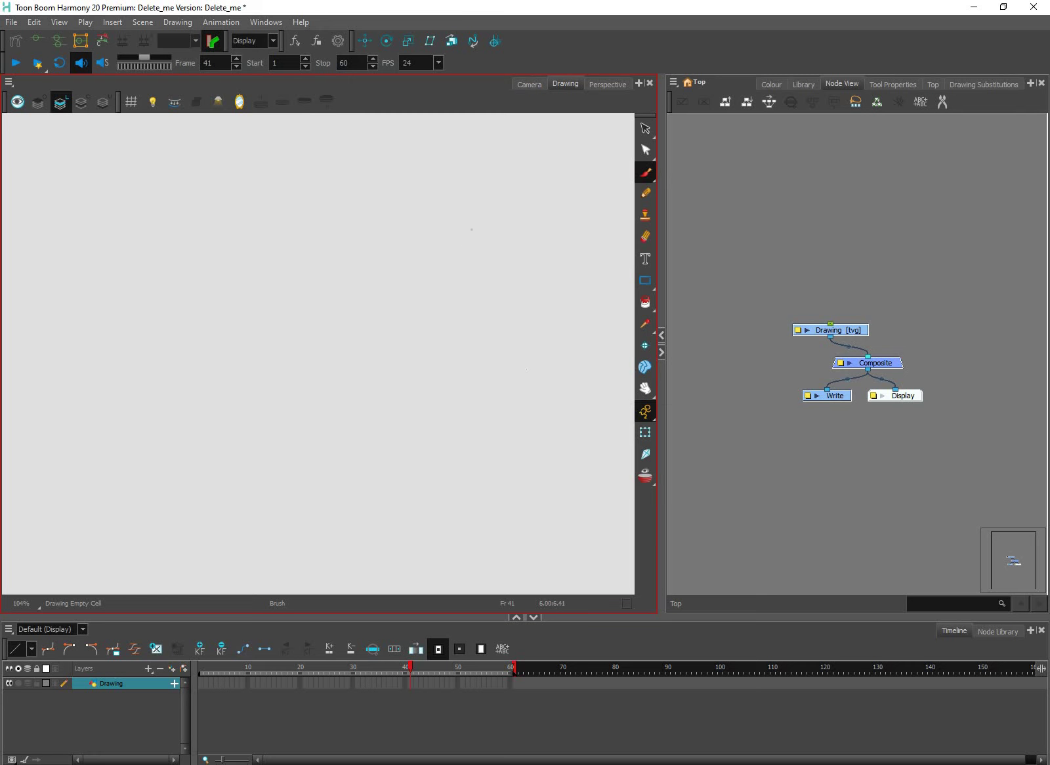
Hide the Timeline View toolbar from the Timeline.
click(575, 646)
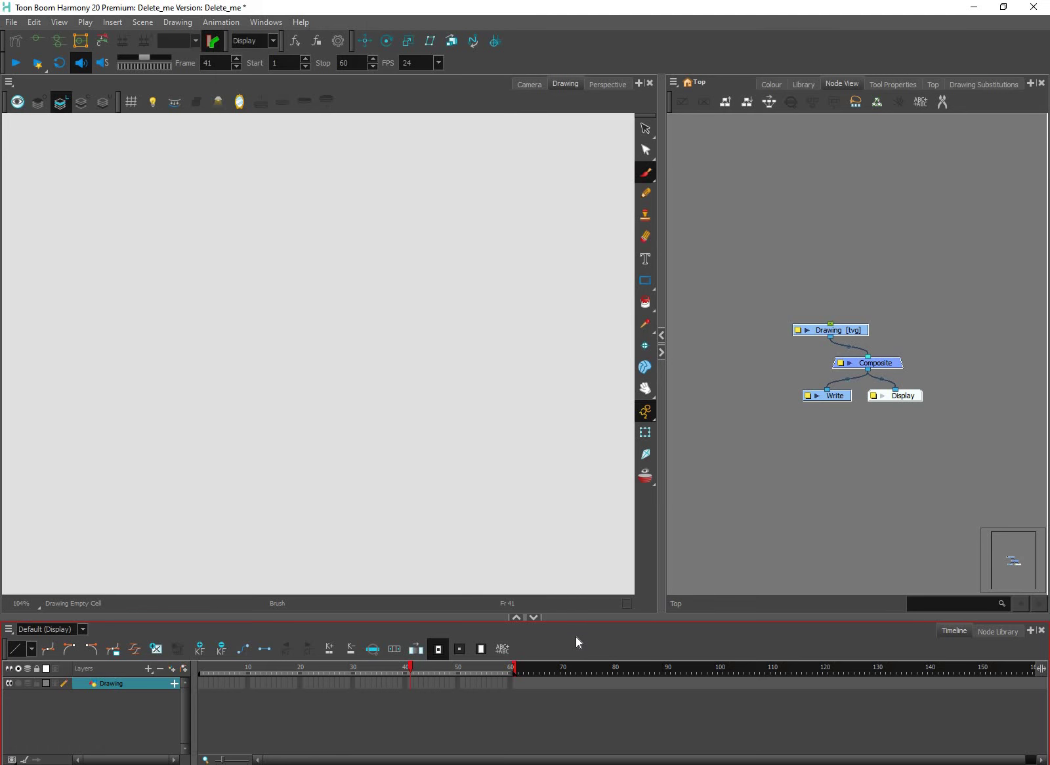
right_click(576, 638)
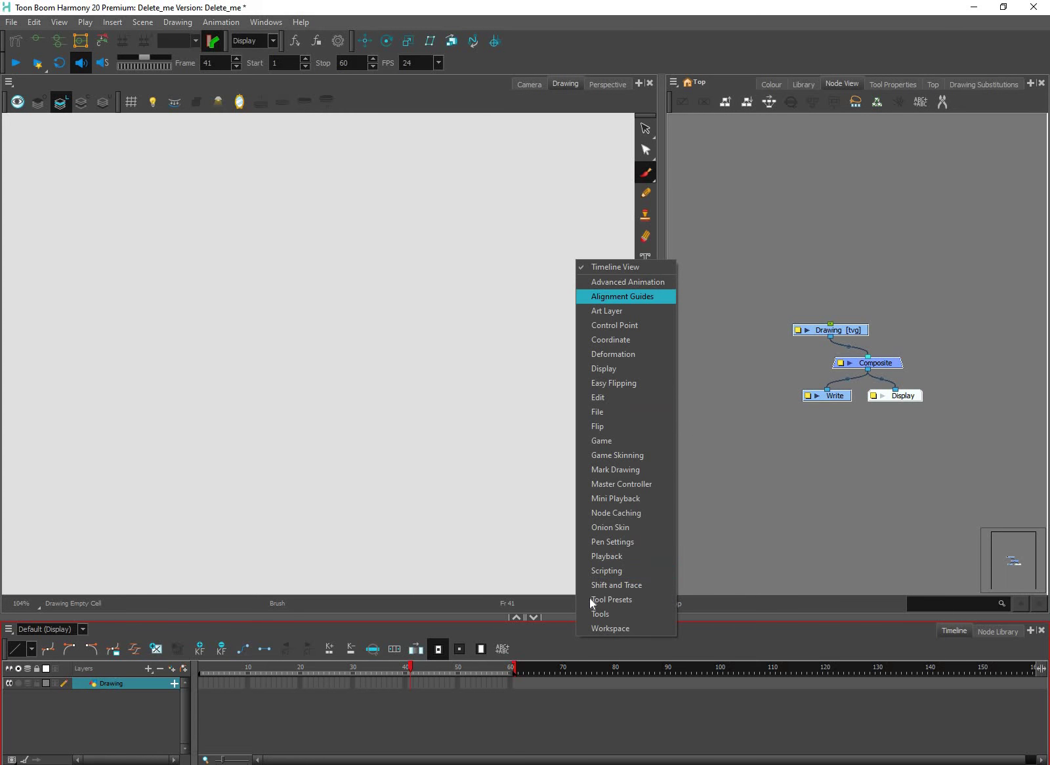
key(Up)
key(Up)
key(Return)
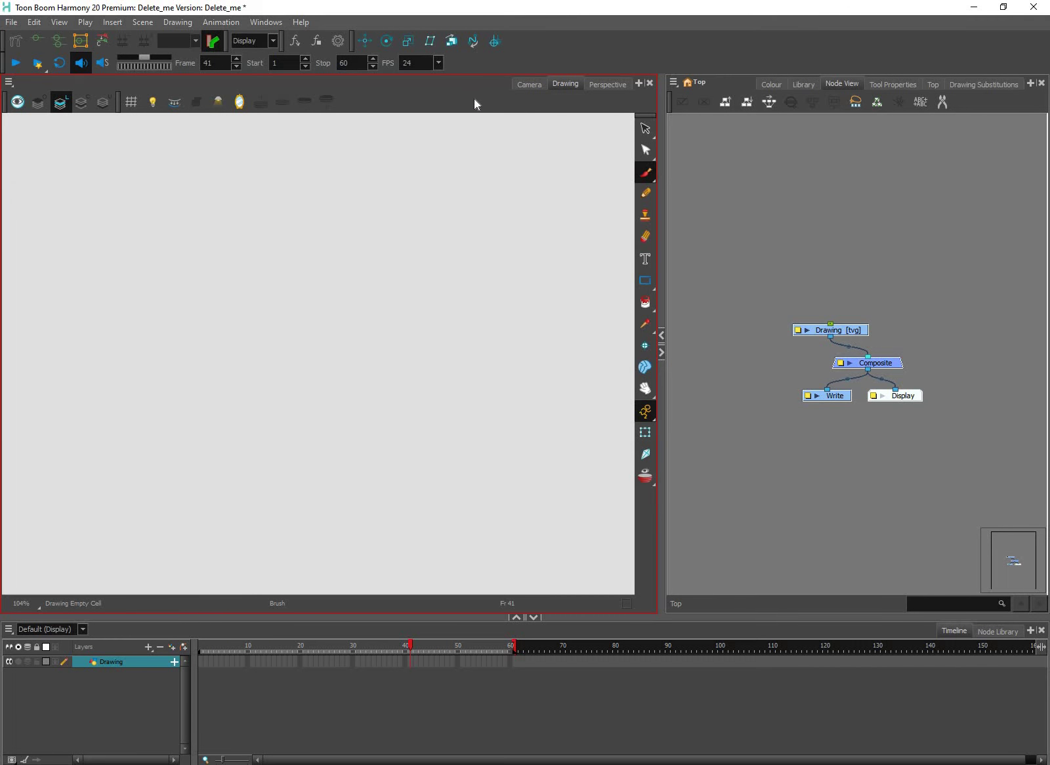
Check the toolbars available in the main workspace and restore the Timeline View toolbar in the Timeline.
right_click(610, 41)
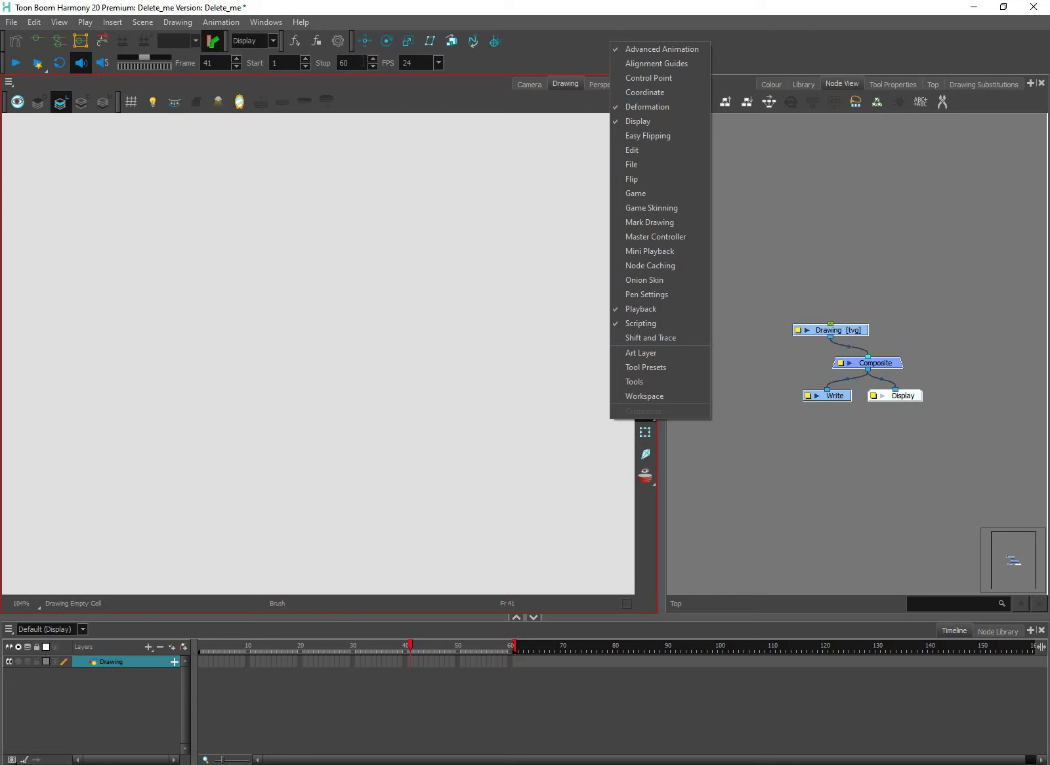
click(386, 628)
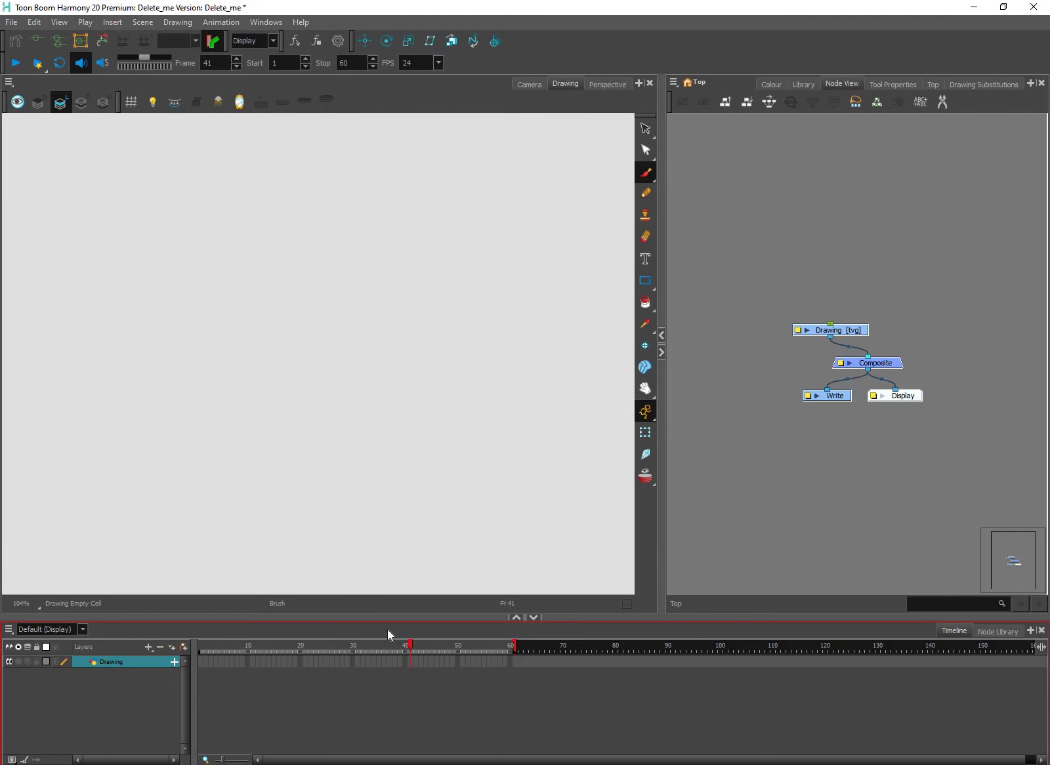
right_click(387, 630)
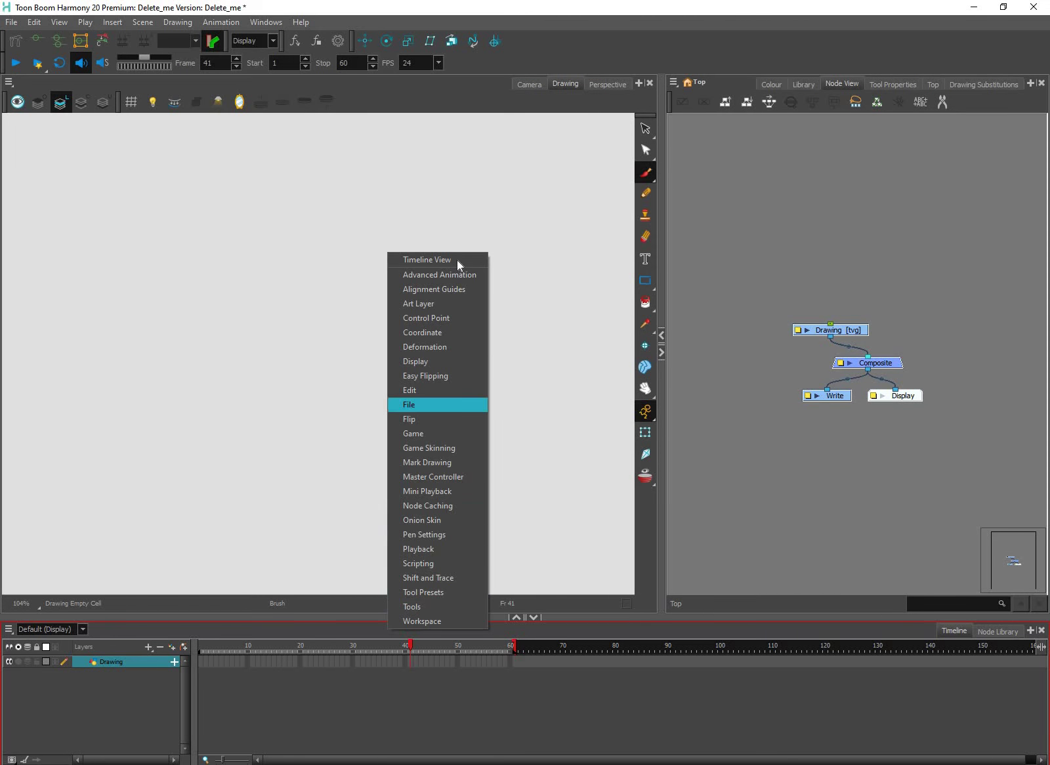
click(427, 260)
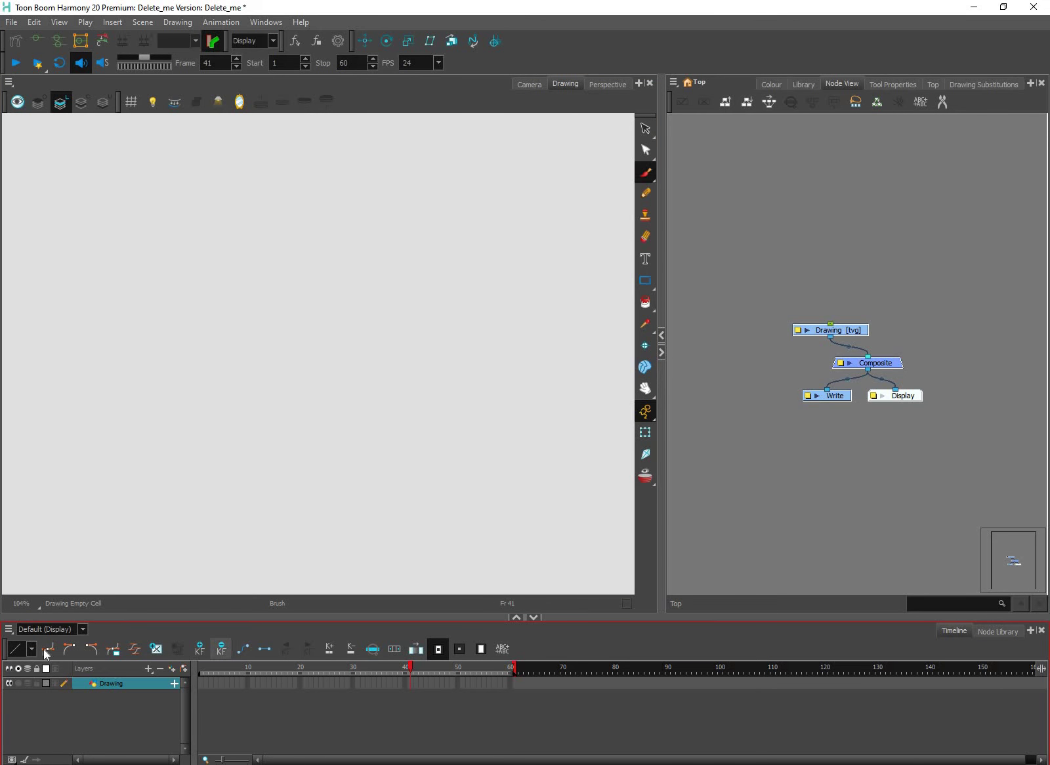
Add the Playback toolbar to the Timeline and slide it left over the Timeline View toolbar.
right_click(576, 640)
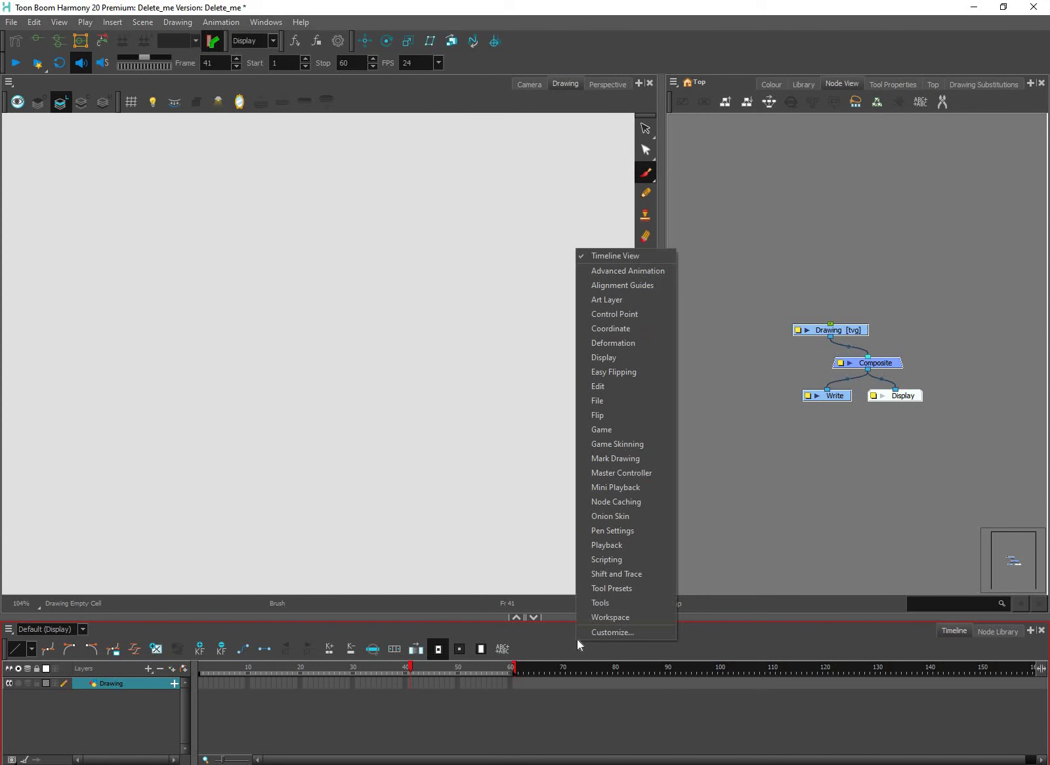
click(649, 545)
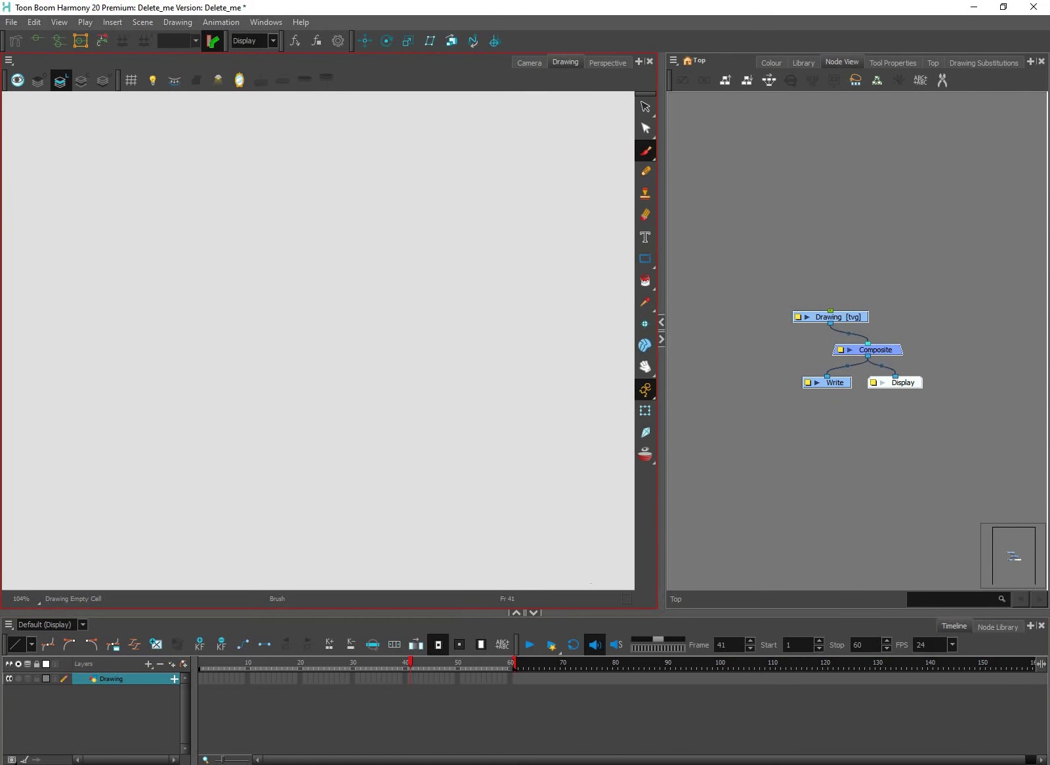
click(519, 645)
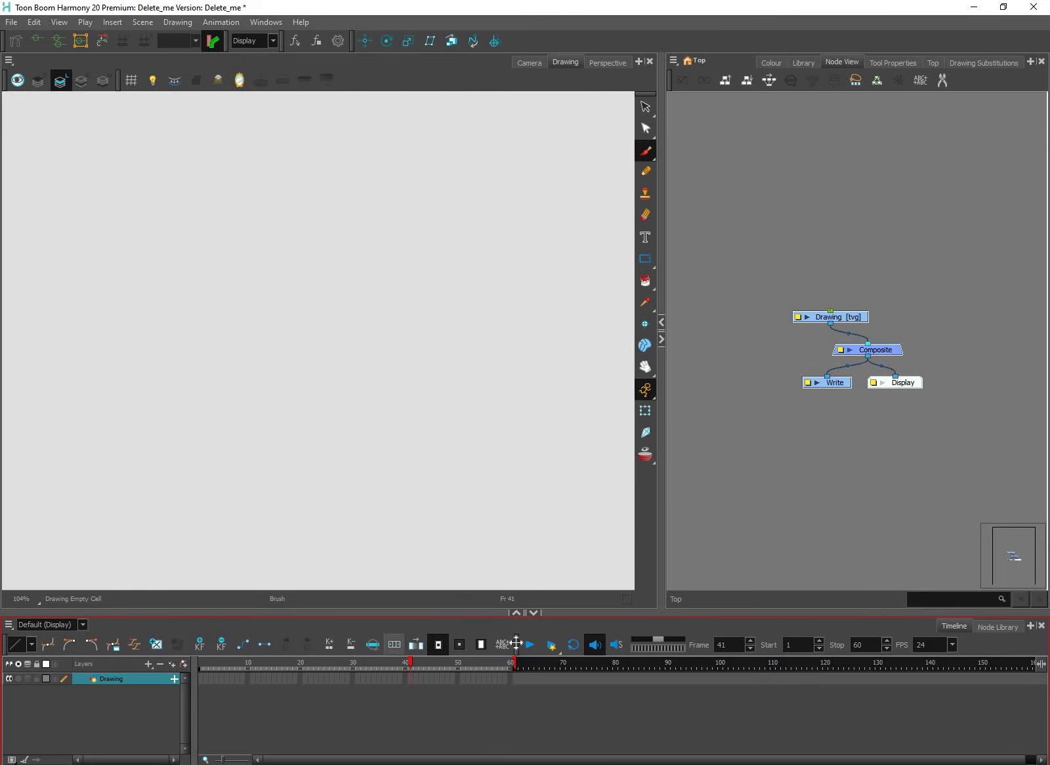
drag(517, 644, 112, 657)
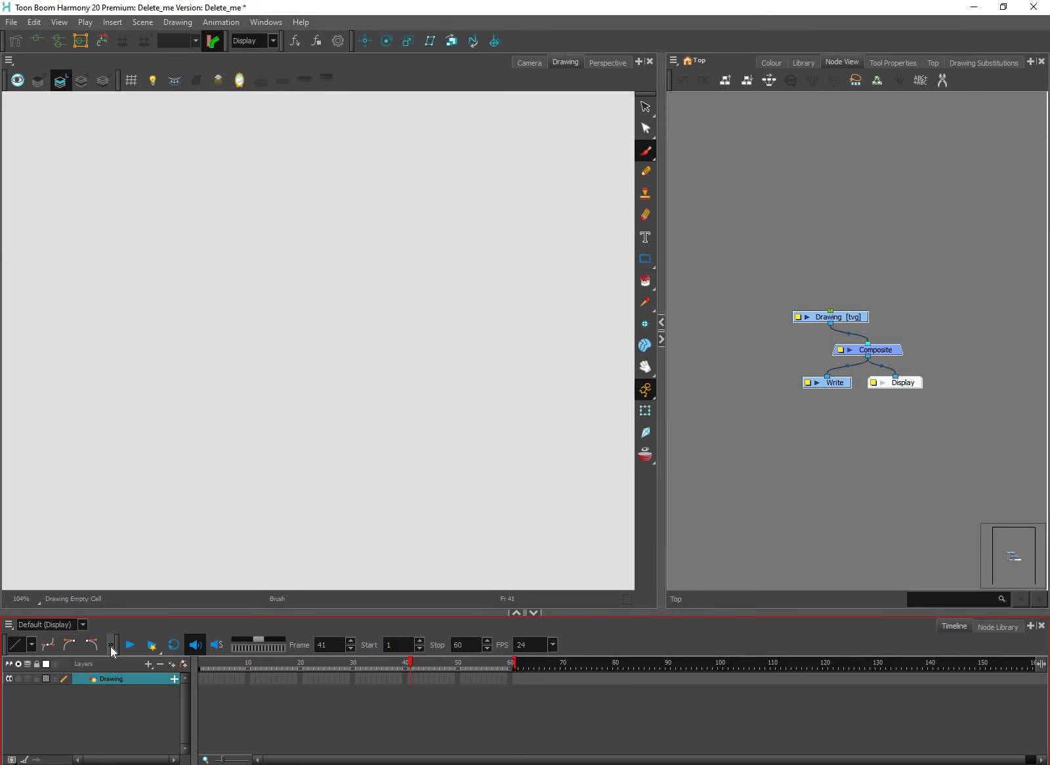
Rearrange the Timeline's toolbars into a single row with Playback first, followed by Timeline View.
click(110, 646)
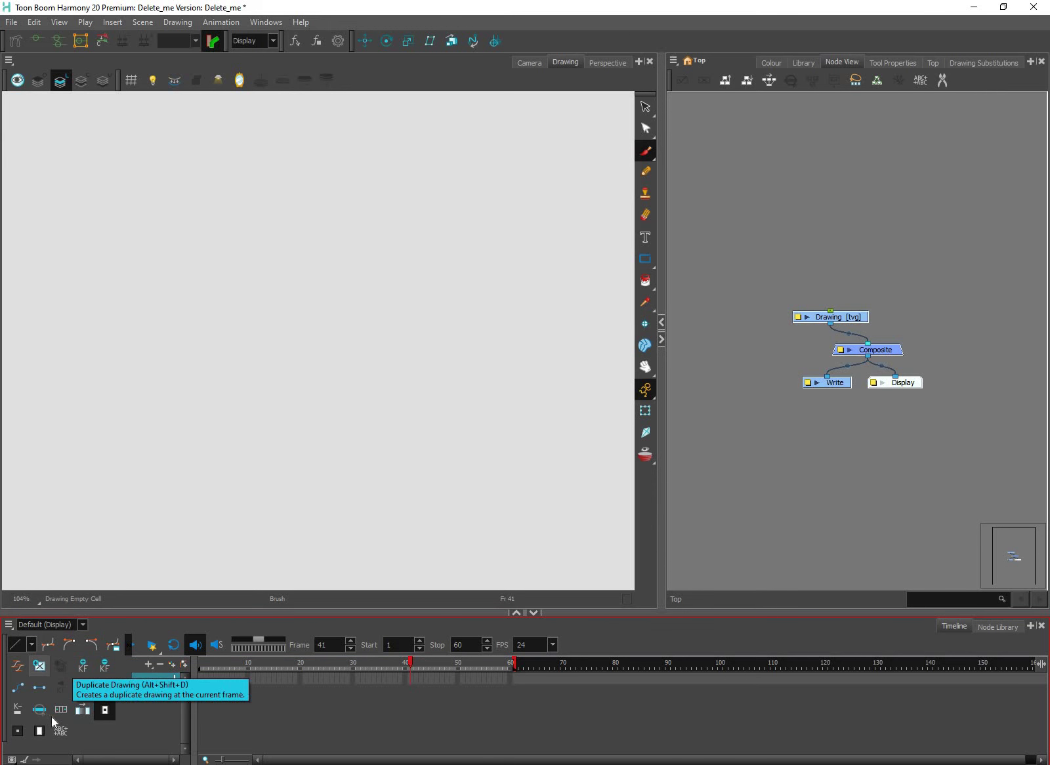
mouse_move(141, 647)
mouse_down()
mouse_move(136, 663)
mouse_move(152, 661)
mouse_up()
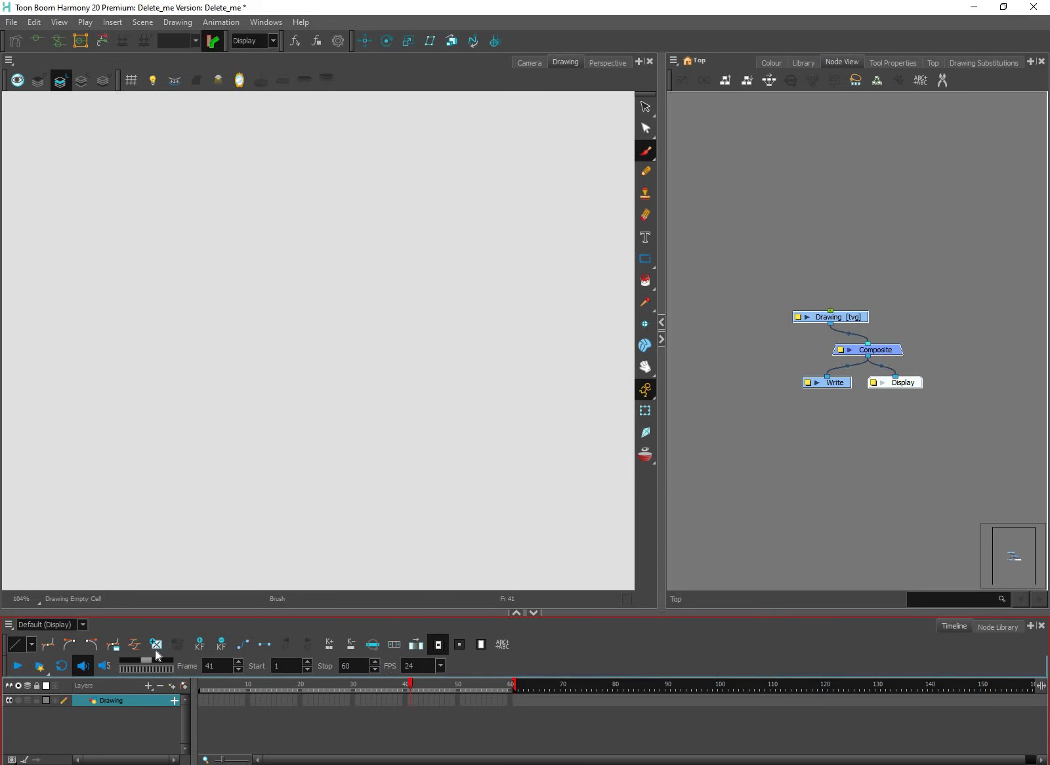
click(260, 724)
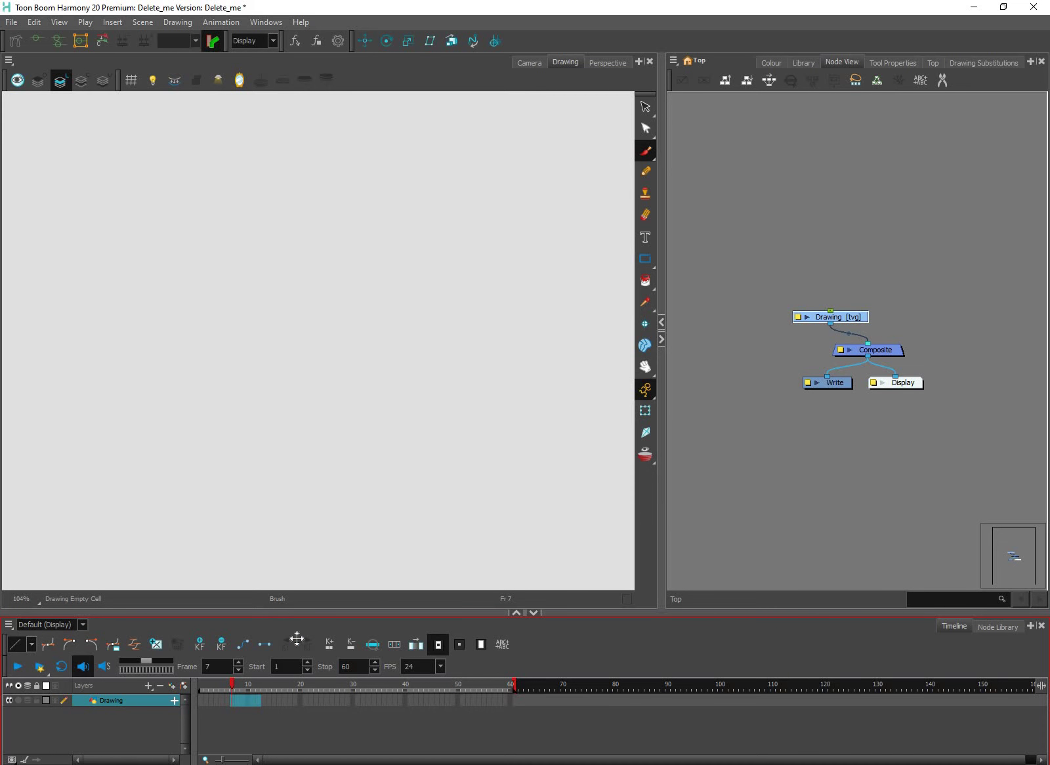
mouse_move(468, 654)
mouse_down()
mouse_move(462, 643)
mouse_move(477, 647)
mouse_up()
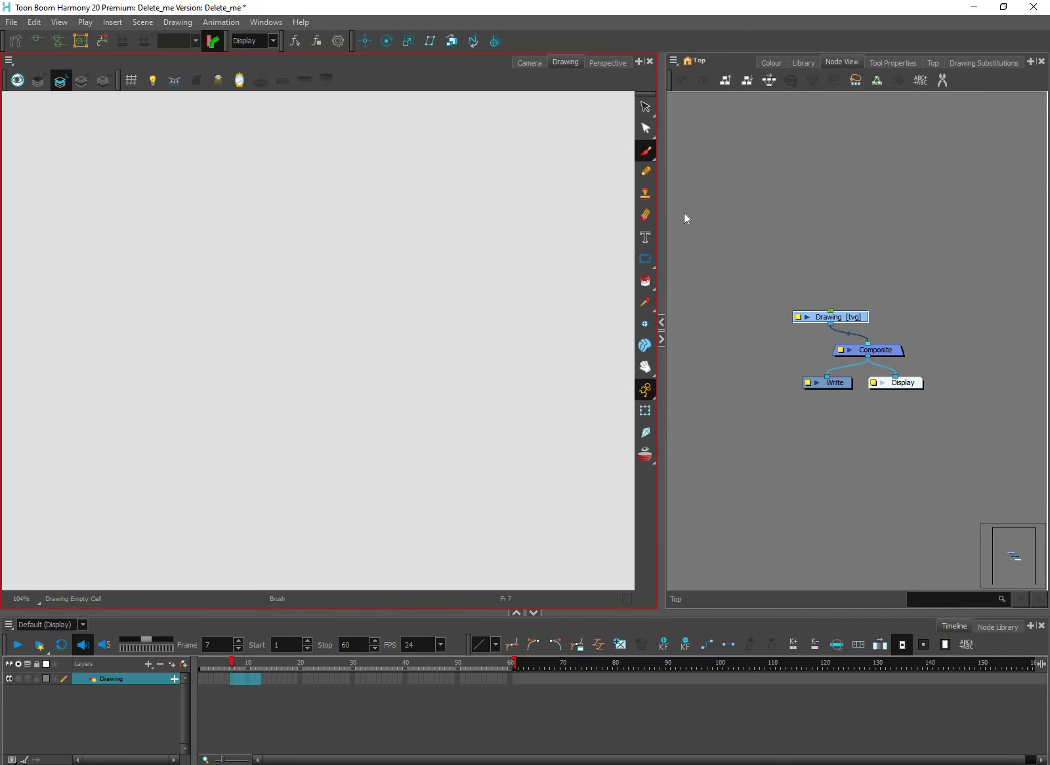
Remove the Tools toolbar from the Drawing view and enable it in the main workspace toolbars.
right_click(649, 122)
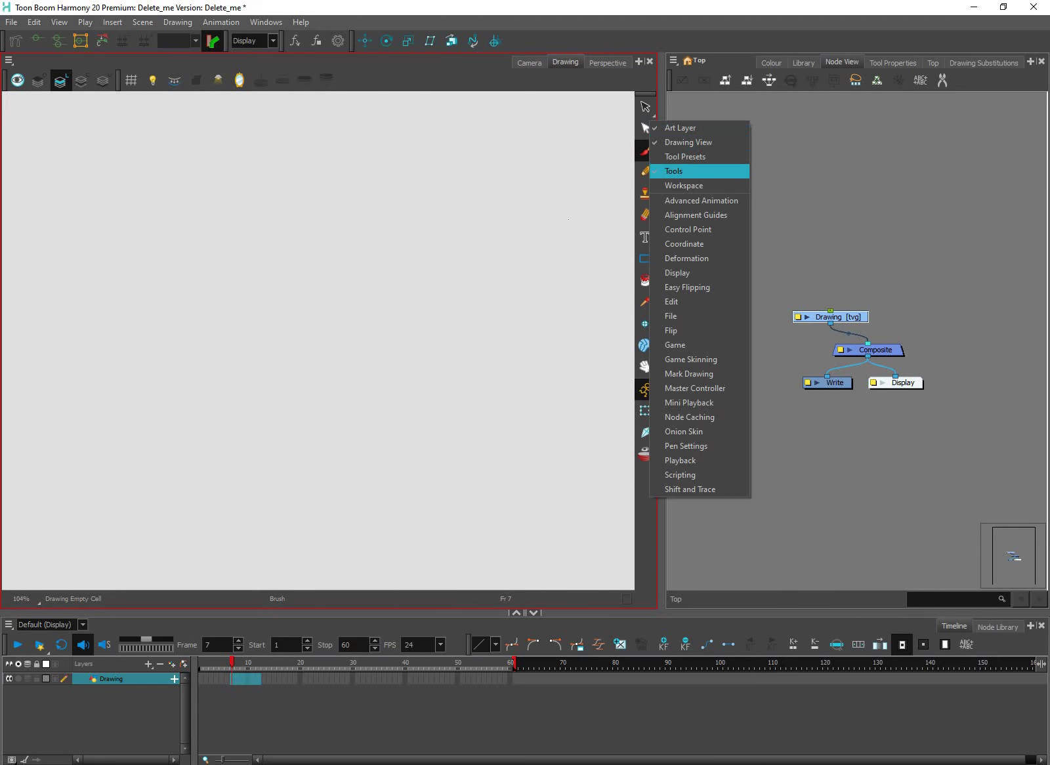
click(696, 170)
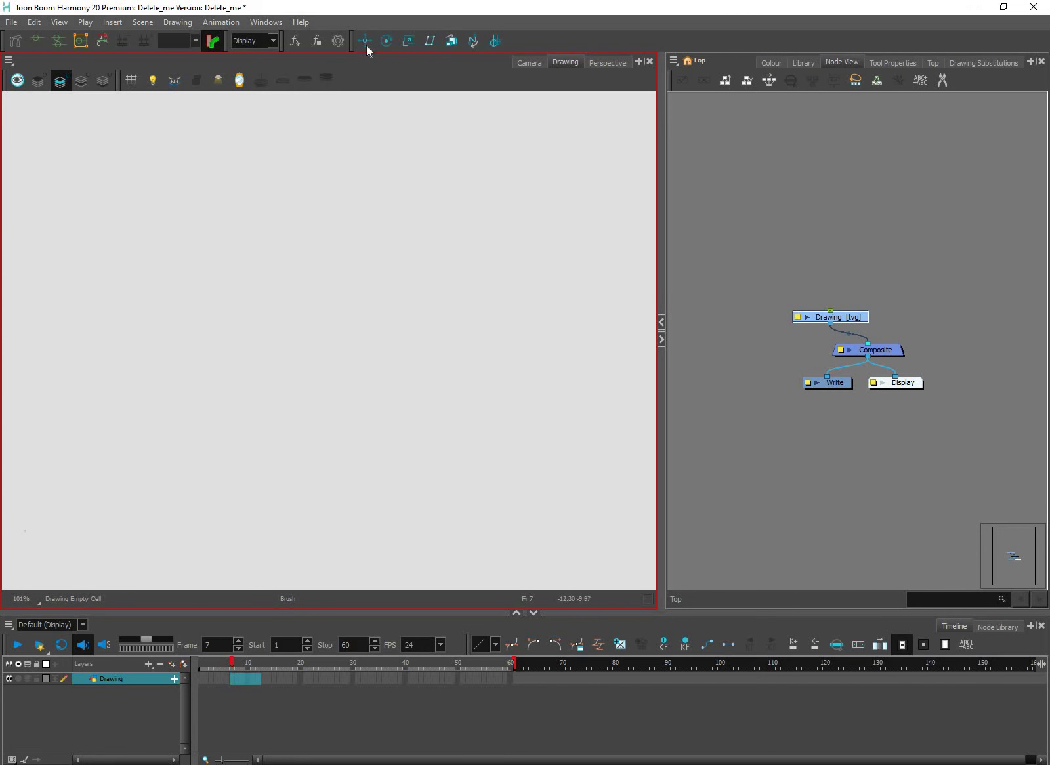
right_click(556, 38)
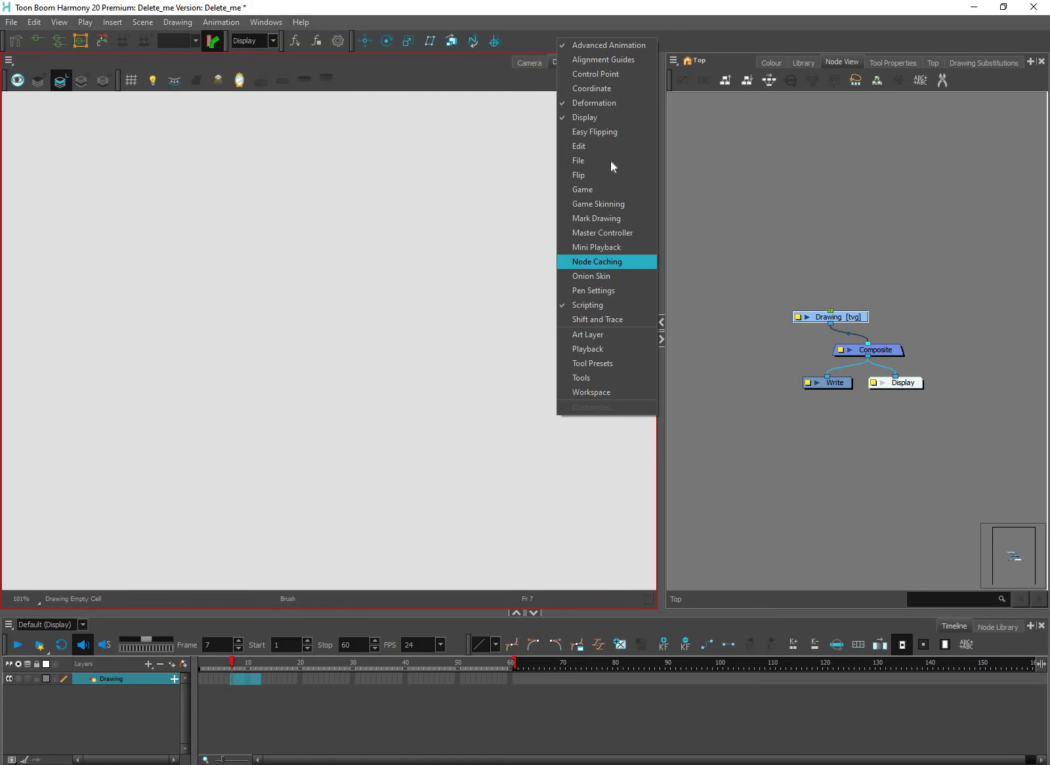
click(610, 379)
Dock the Tools toolbar vertically along the workspace's left edge, trying it as a floating toolbar too.
drag(5, 63, 10, 105)
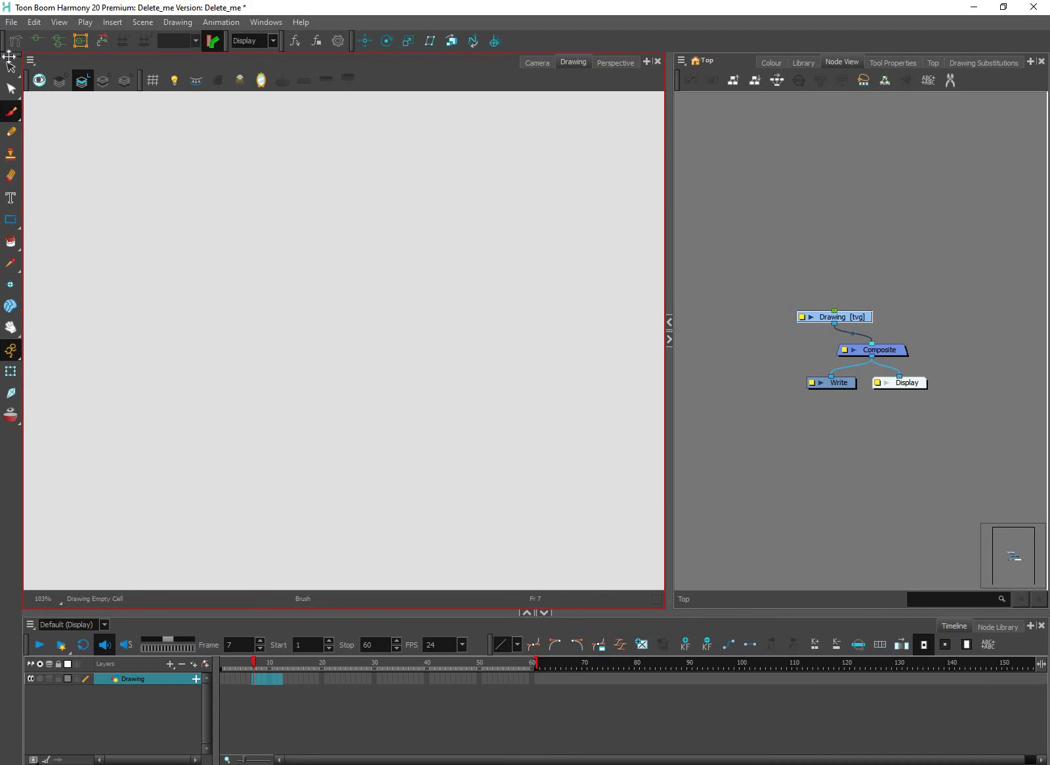
drag(94, 128, 600, 248)
mouse_move(414, 231)
mouse_down()
mouse_move(583, 251)
mouse_move(671, 242)
mouse_move(670, 253)
mouse_move(9, 66)
mouse_up()
Show the Camera view and examine the camera frame and the node network at different zoom levels.
click(688, 155)
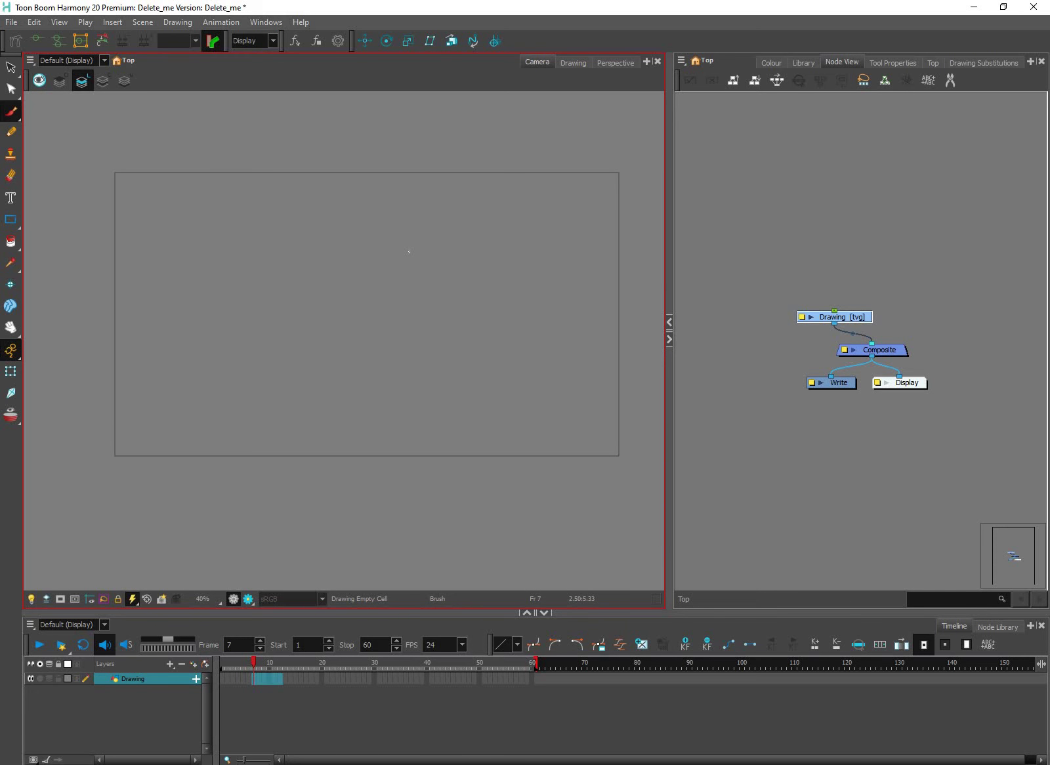
scroll(409, 251, down, 3)
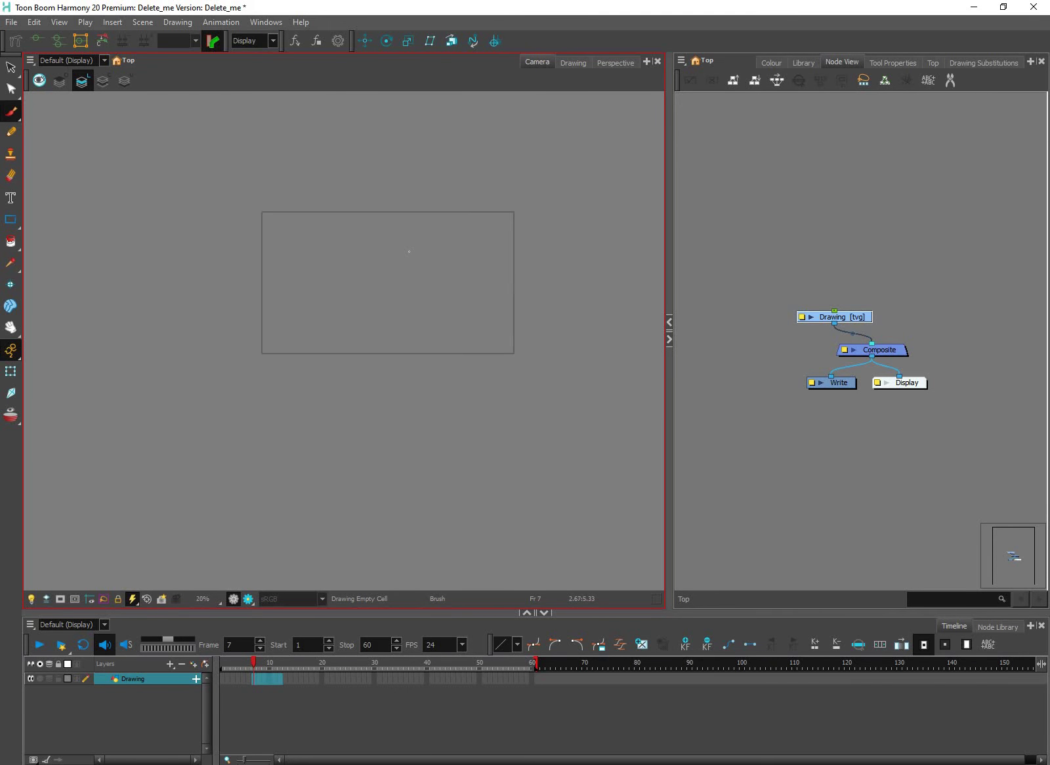
scroll(409, 251, up, 2)
scroll(409, 251, up, 2)
scroll(409, 251, down, 2)
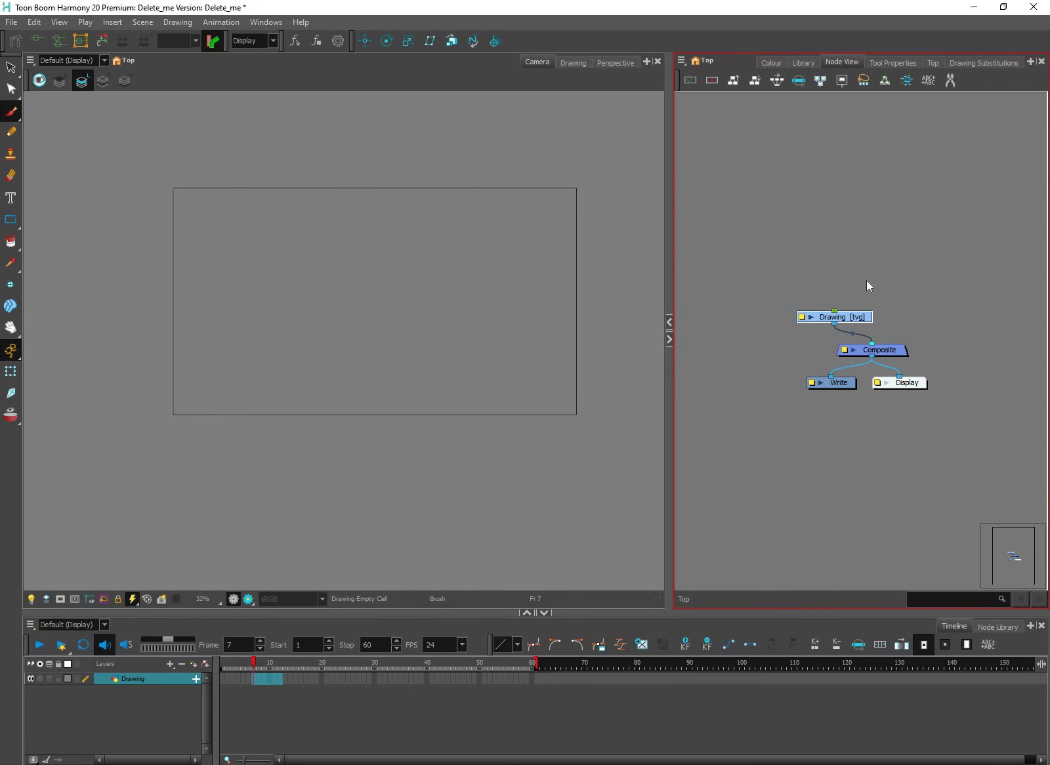
scroll(867, 281, down, 2)
scroll(866, 281, up, 2)
scroll(866, 281, up, 2)
scroll(853, 274, down, 3)
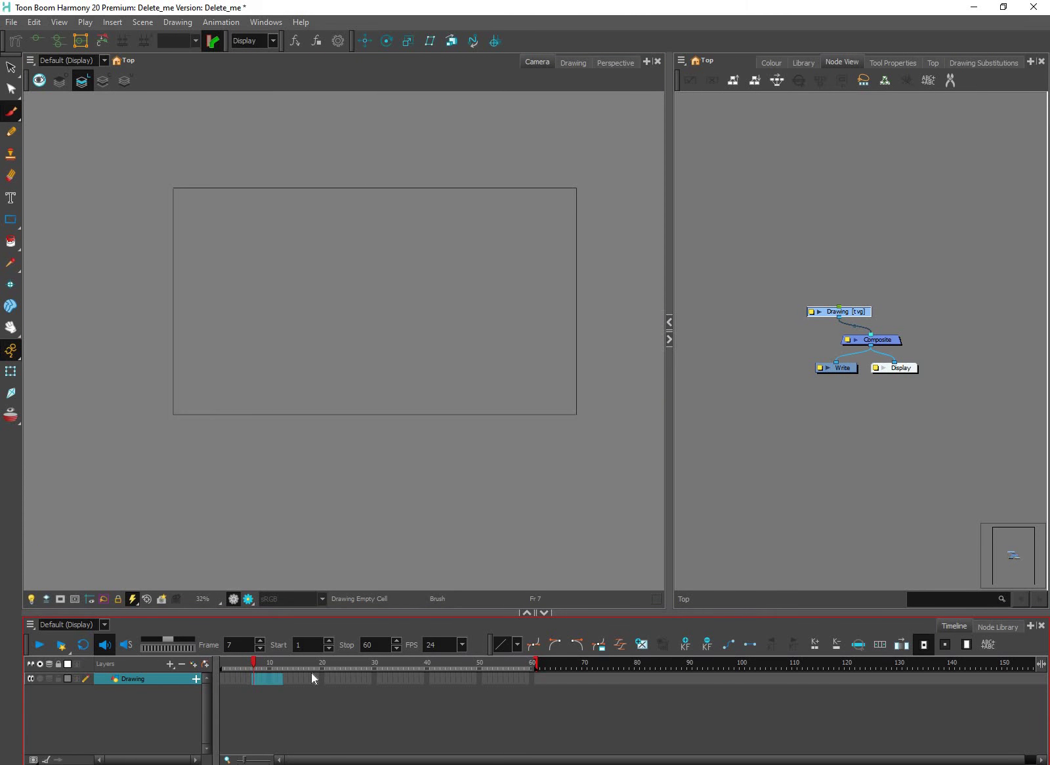
Examine the Timeline's frame range at different zoom levels.
scroll(311, 672, up, 4)
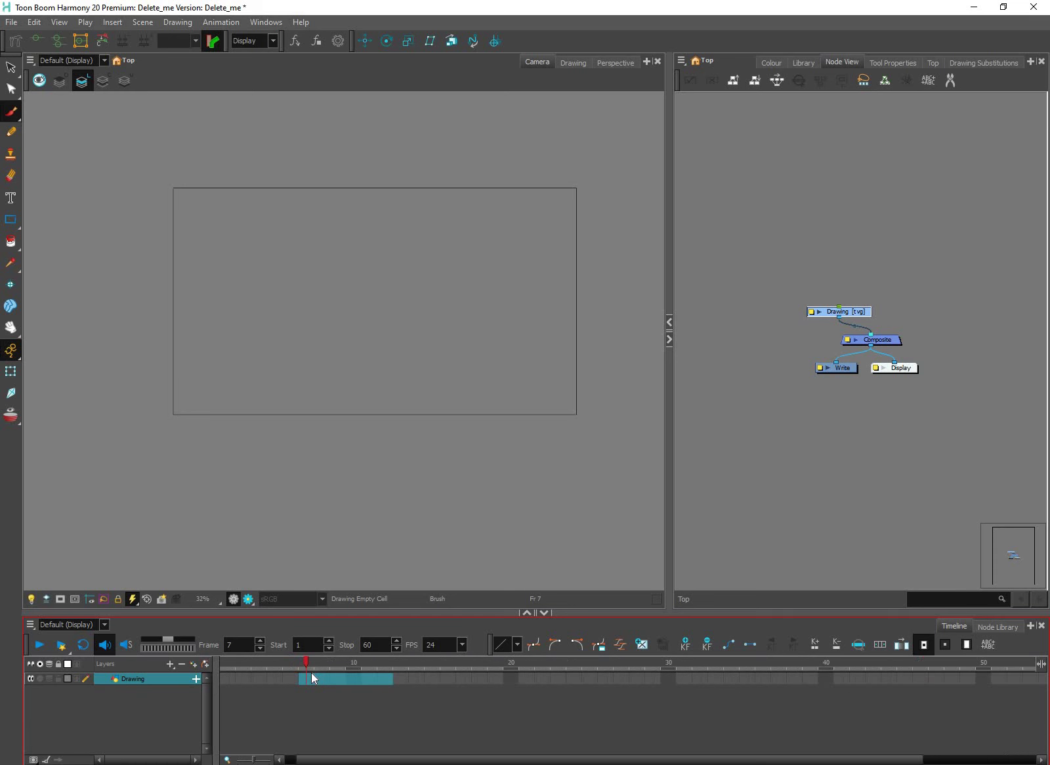
scroll(311, 673, down, 4)
scroll(311, 672, up, 1)
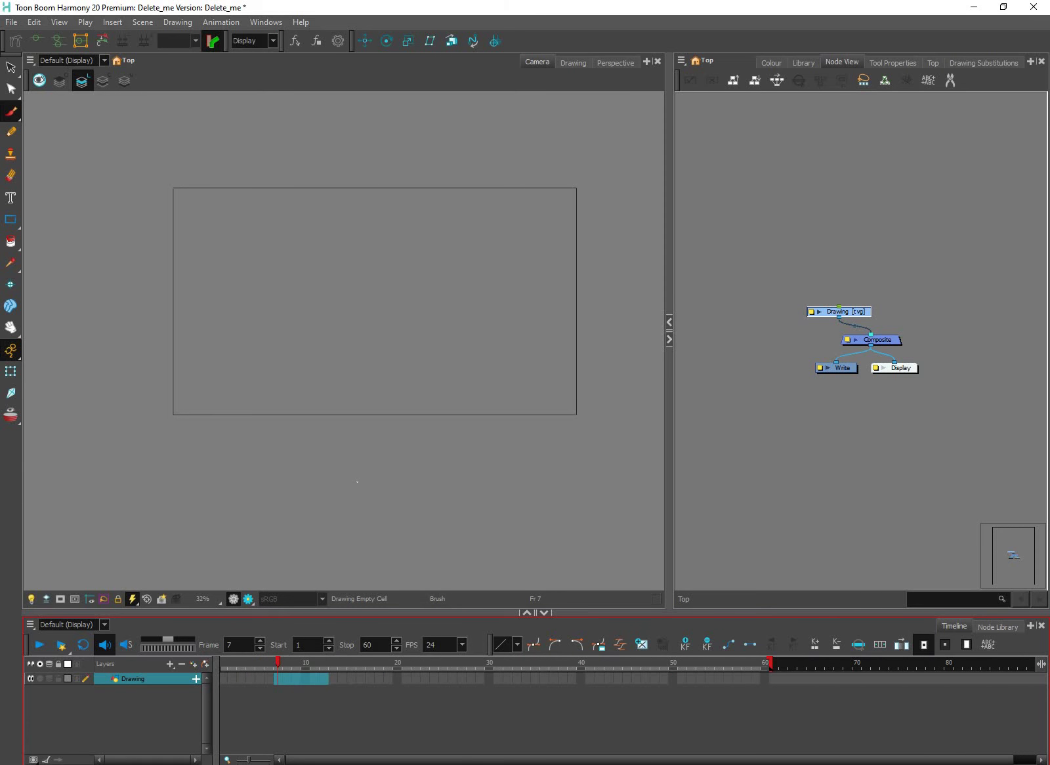
scroll(357, 482, down, 2)
scroll(357, 481, up, 2)
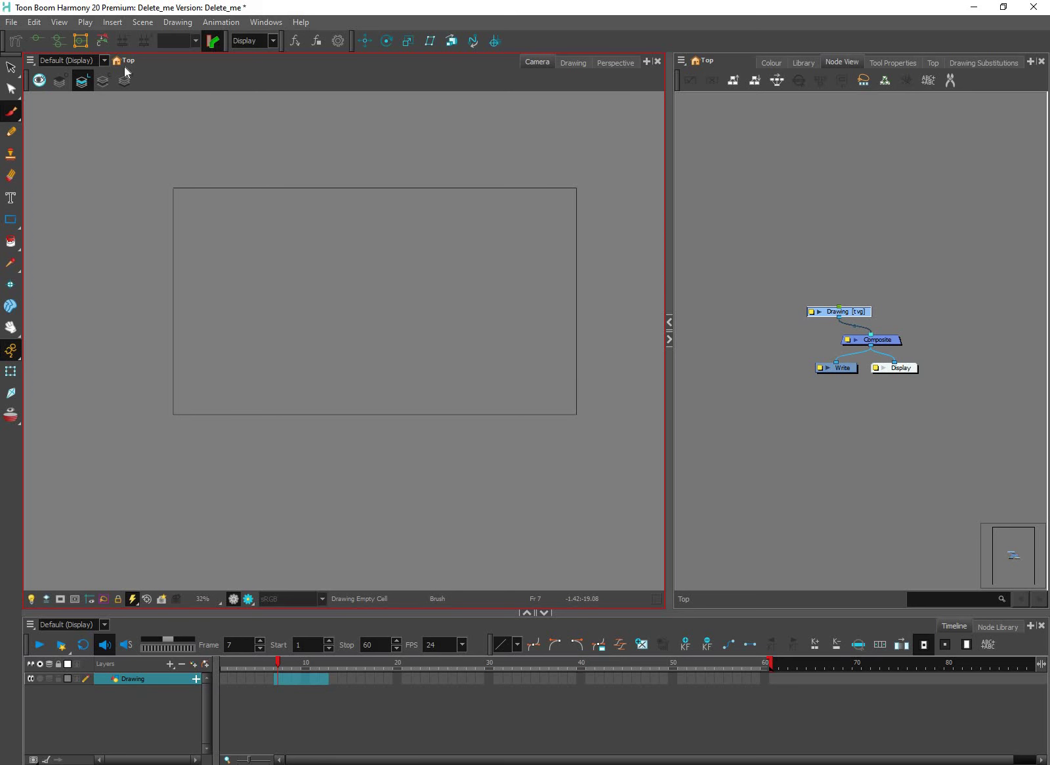
Review the General preferences and close them without making changes.
click(38, 27)
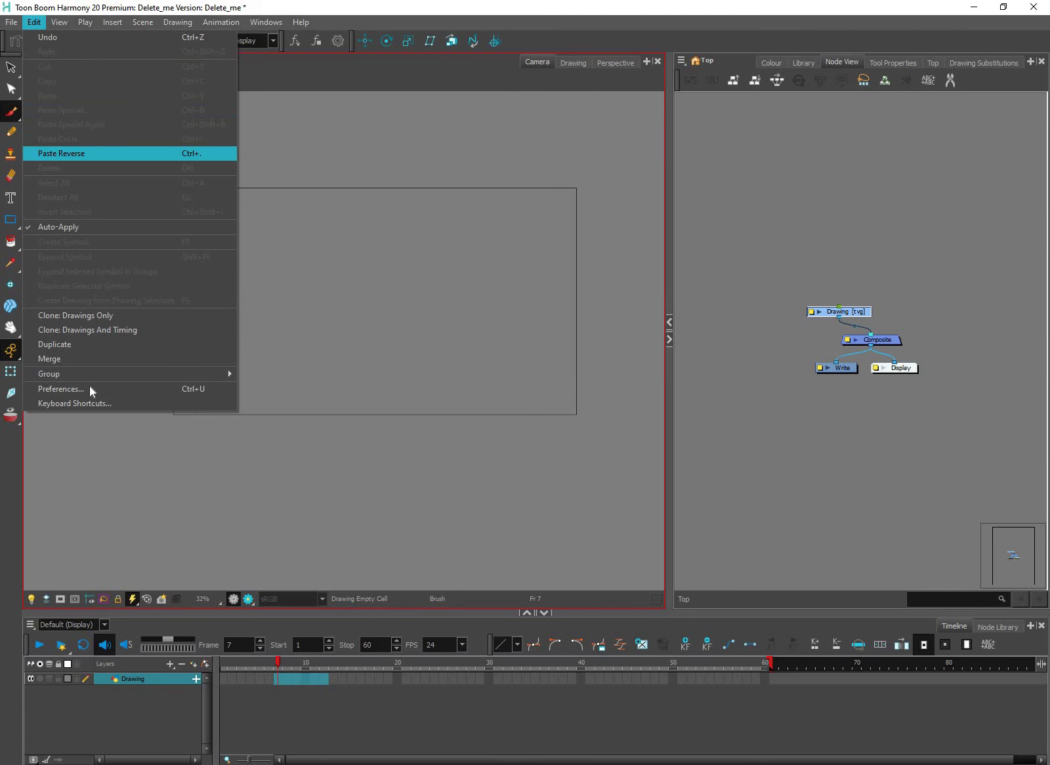
click(89, 388)
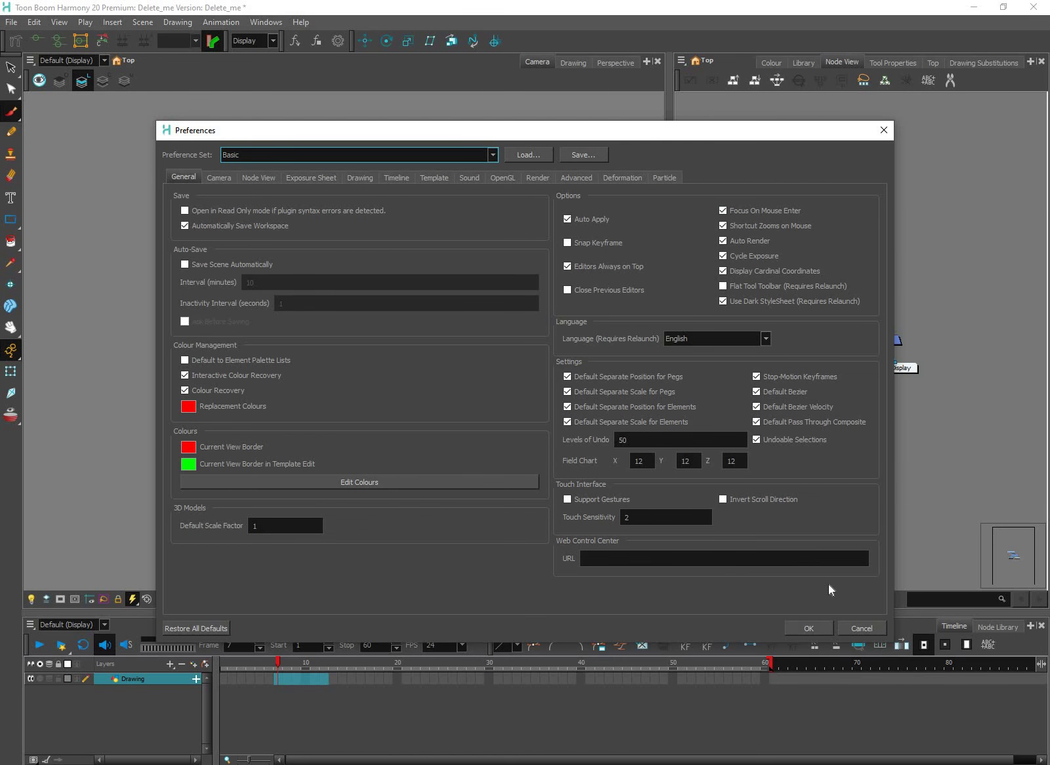
click(850, 629)
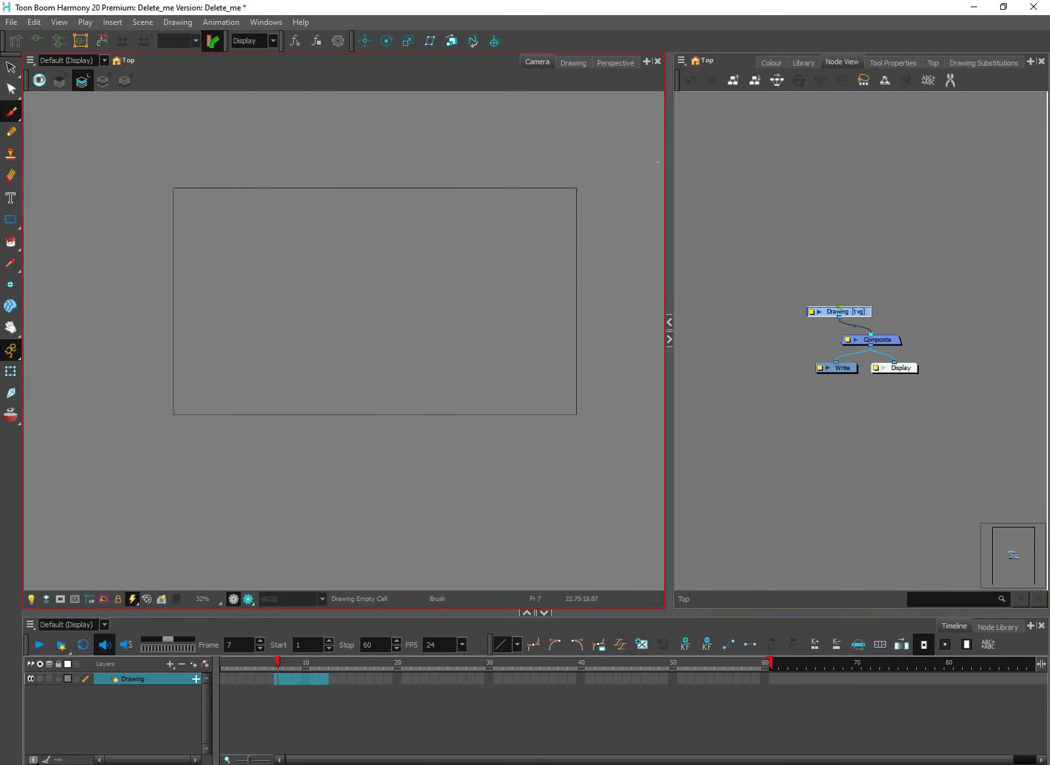
Remove the Tools toolbar from the main workspace and add it to the Camera view, docked vertically along that view's right edge.
right_click(11, 474)
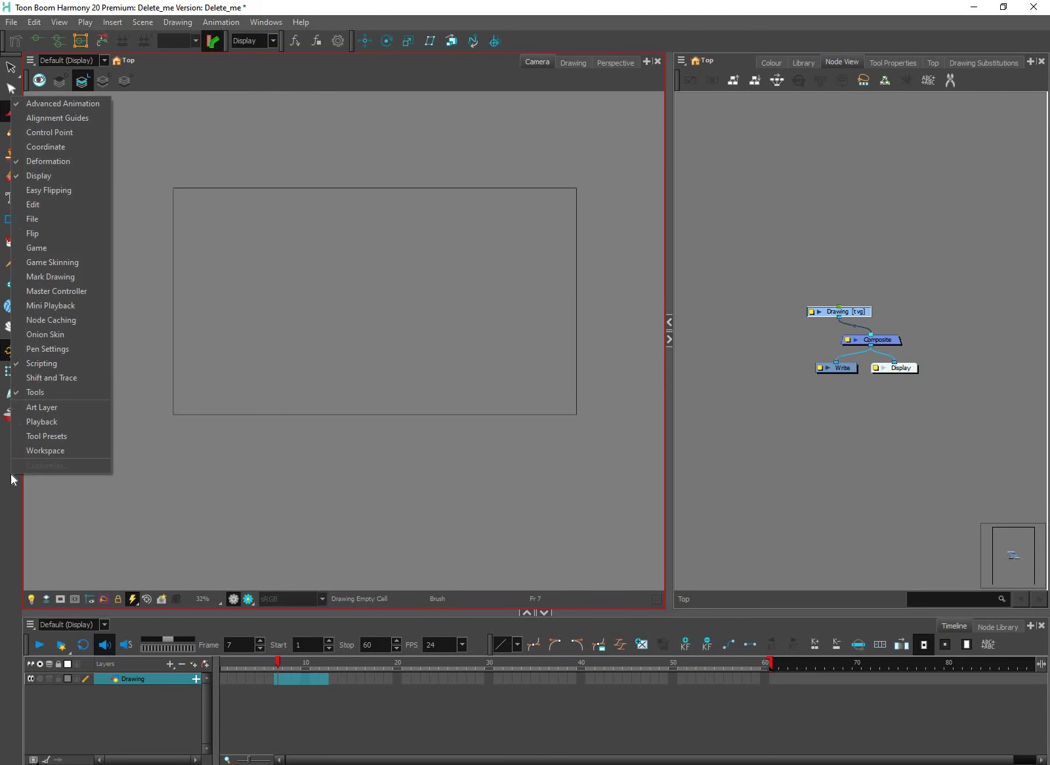
click(39, 393)
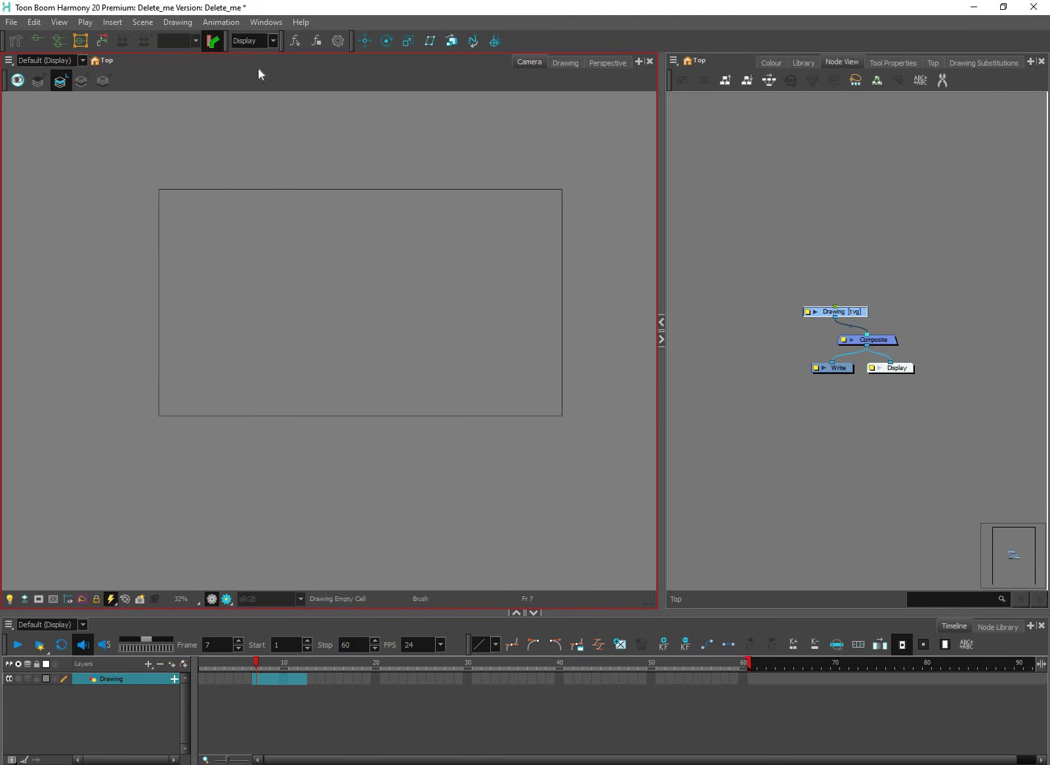
right_click(429, 78)
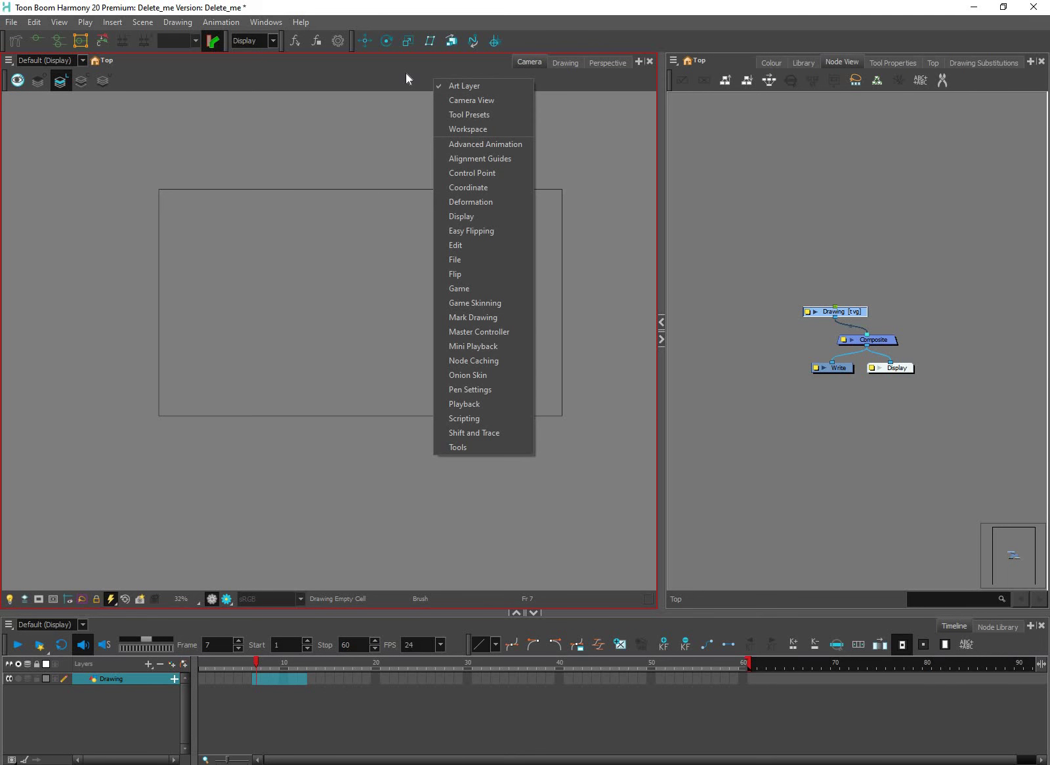
right_click(404, 73)
click(407, 67)
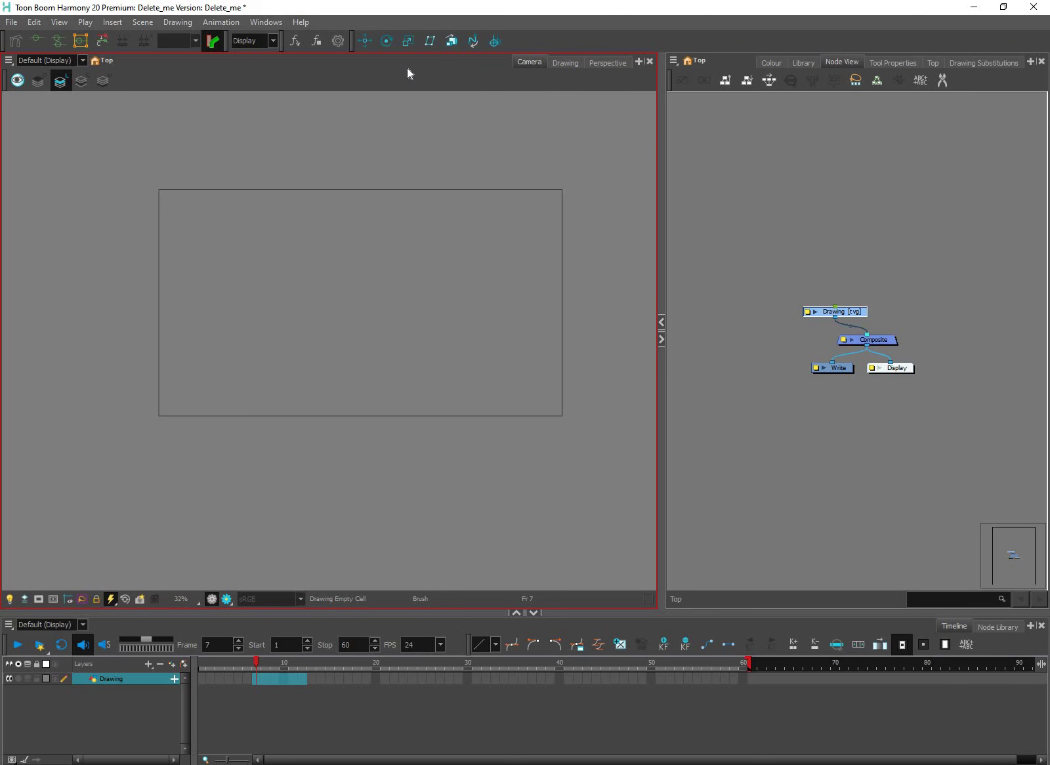
right_click(427, 74)
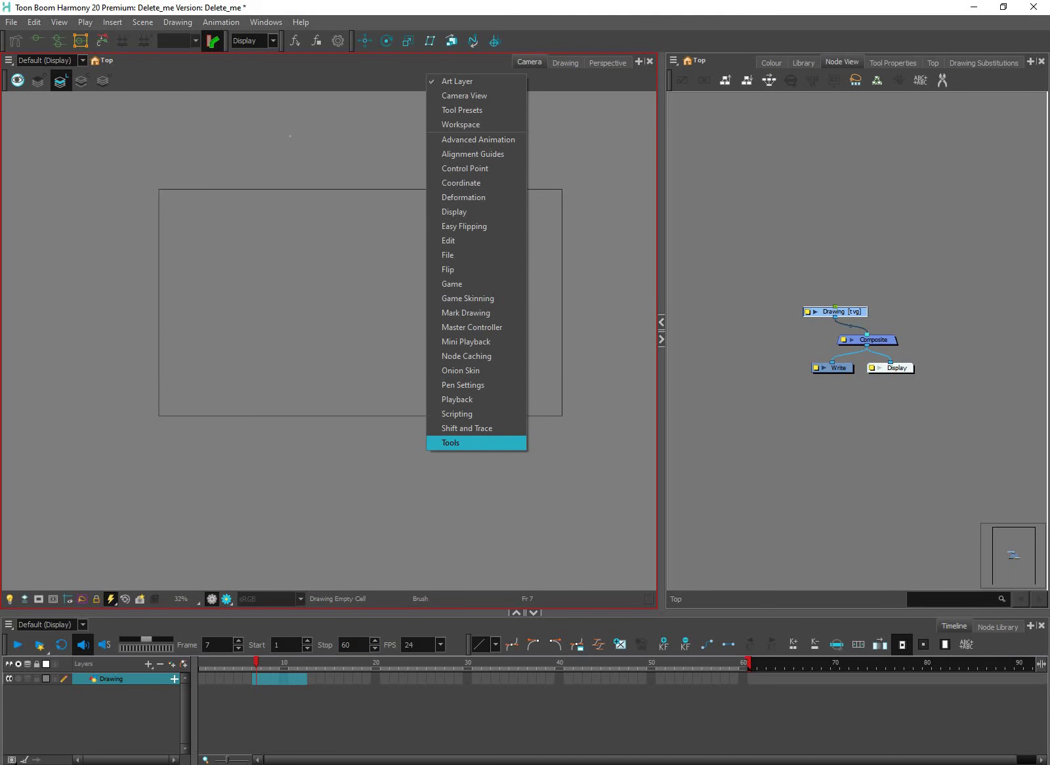
click(459, 443)
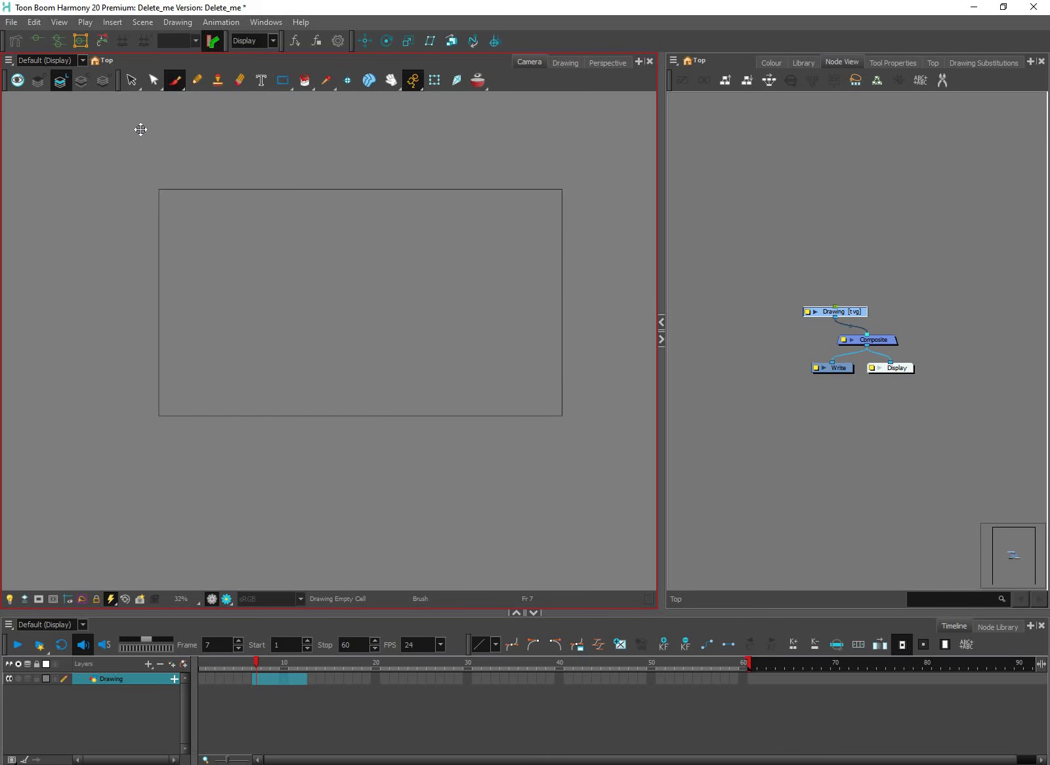
drag(141, 129, 633, 249)
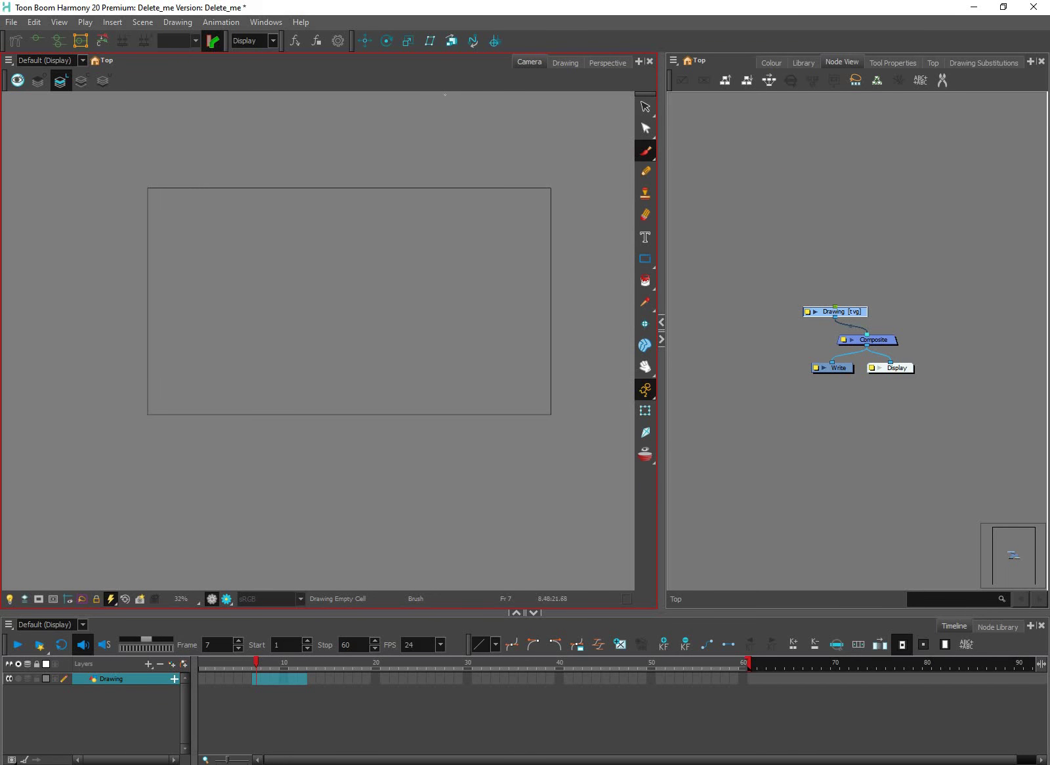
Remove the Art Layer toolbar from the Camera view and add it back.
right_click(294, 79)
click(322, 83)
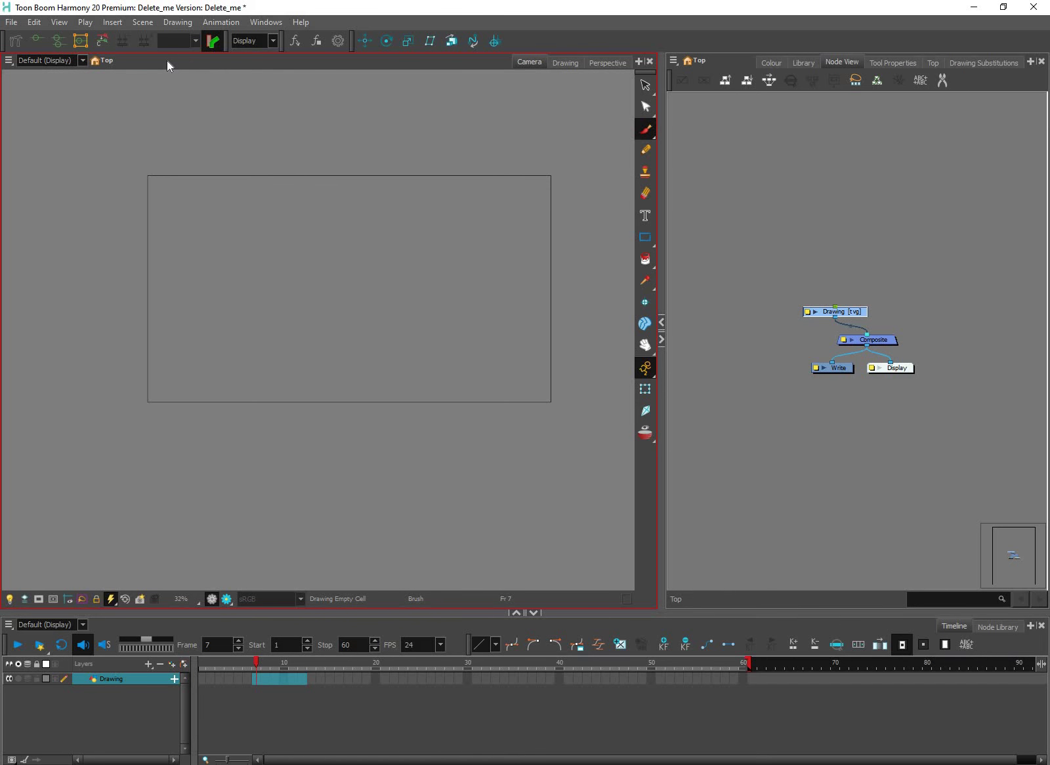
right_click(167, 61)
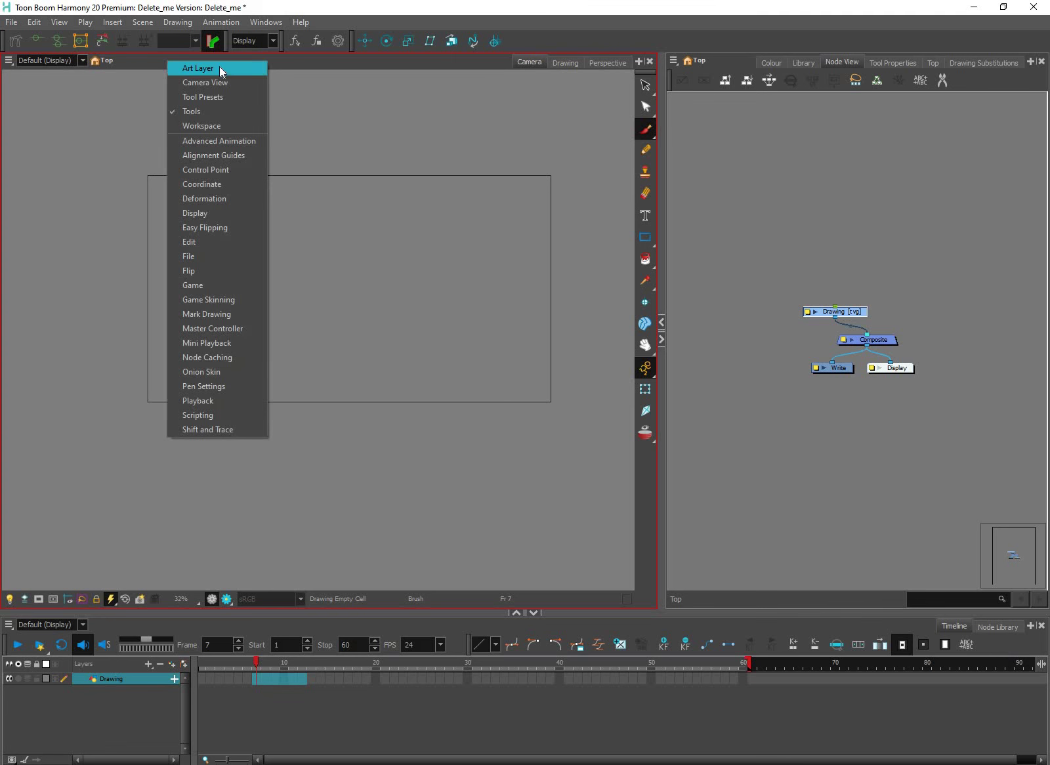
click(220, 68)
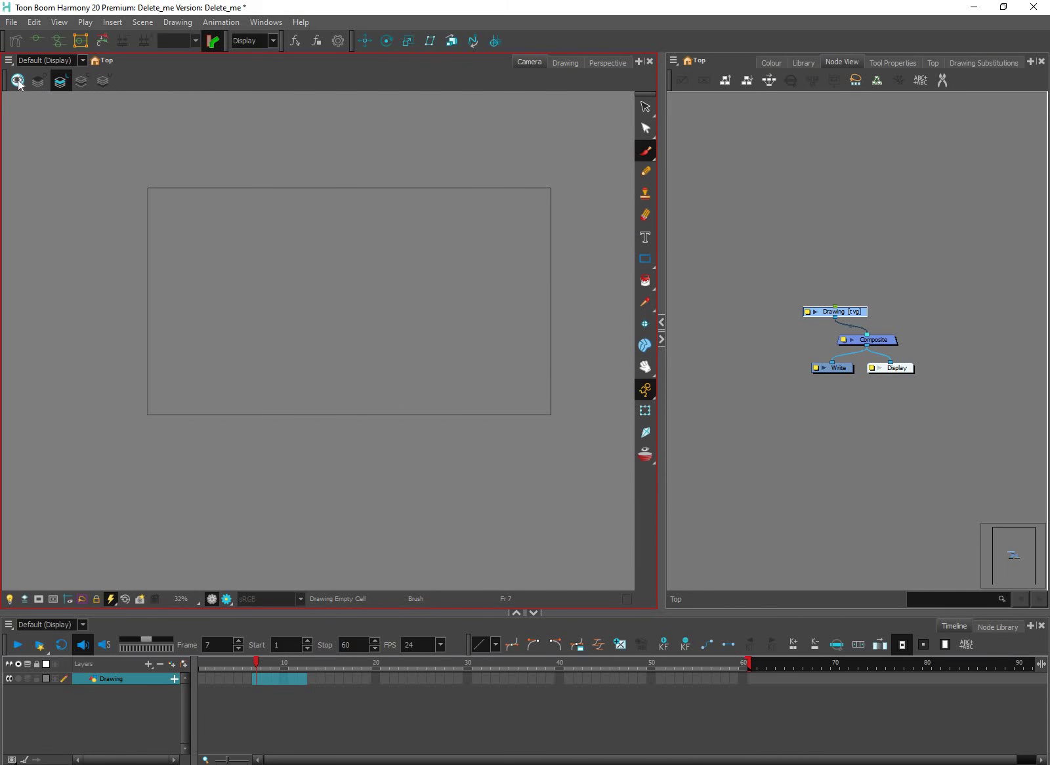
Turn on the preview of all art layers in the Camera view and set Line Art as the current layer.
click(18, 82)
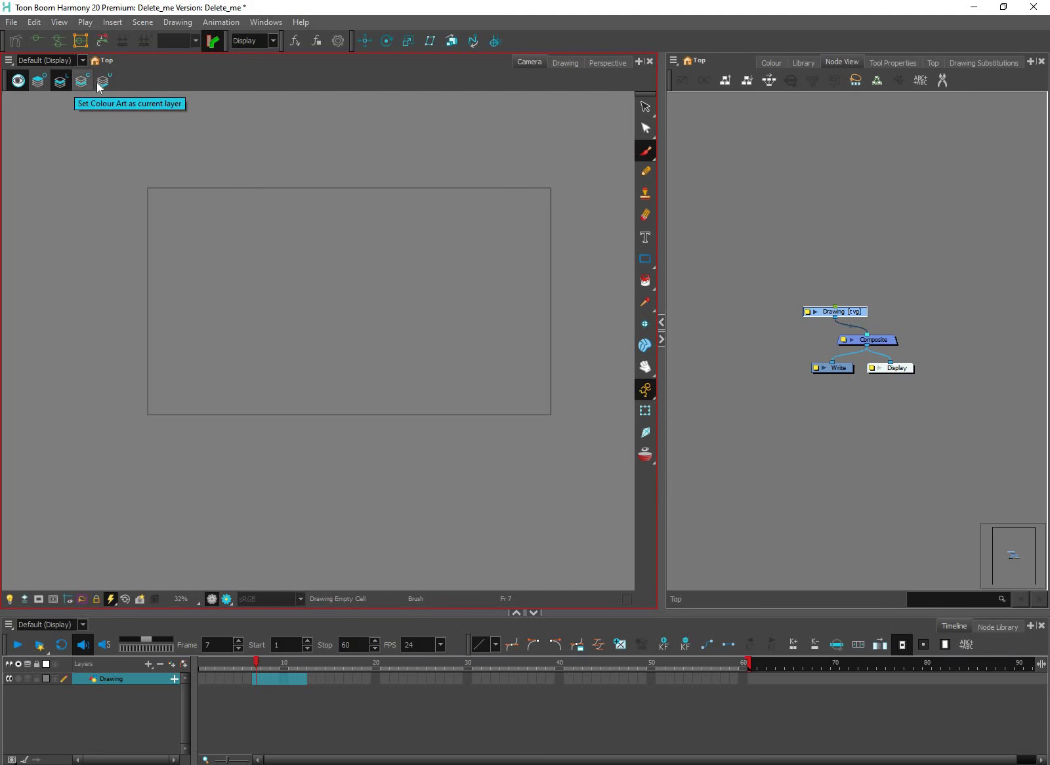
click(62, 84)
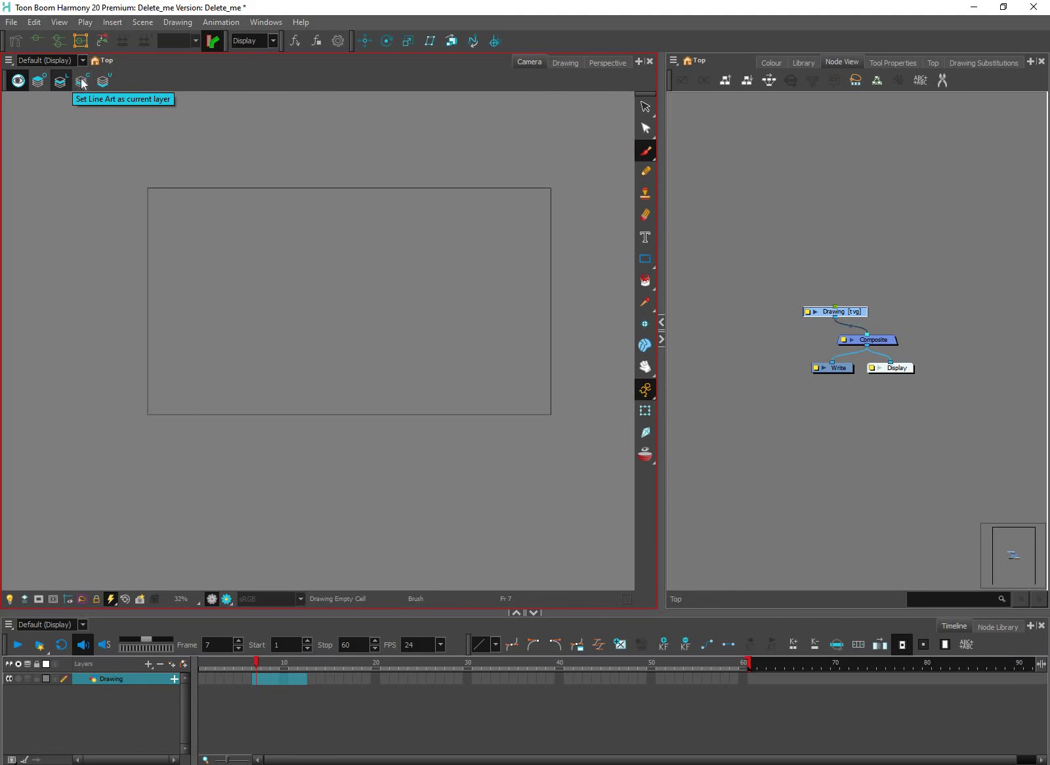
Review the Advanced preferences, including overlay and underlay art support, and close them without making changes.
click(34, 22)
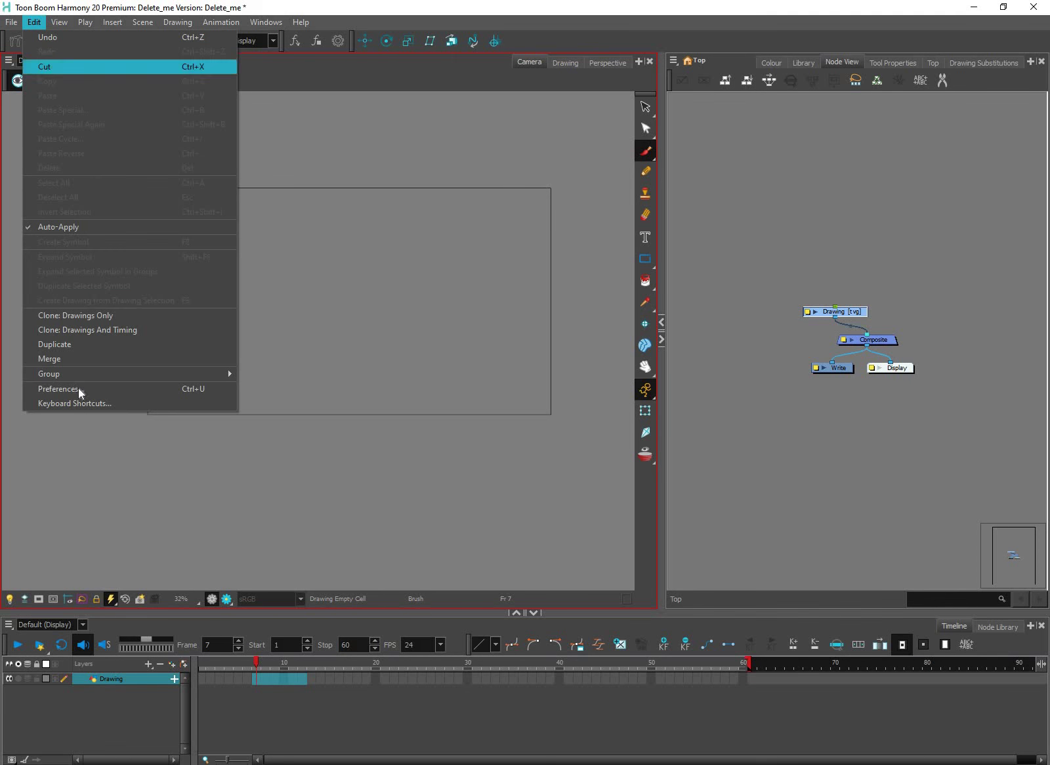
click(96, 388)
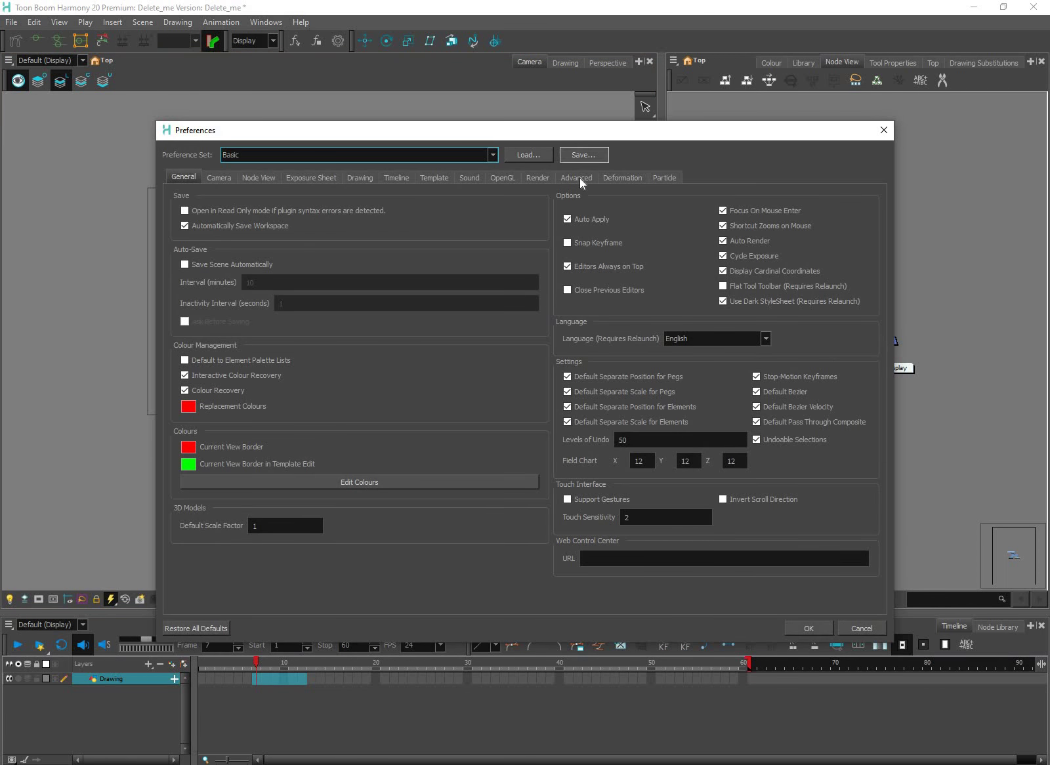
click(580, 180)
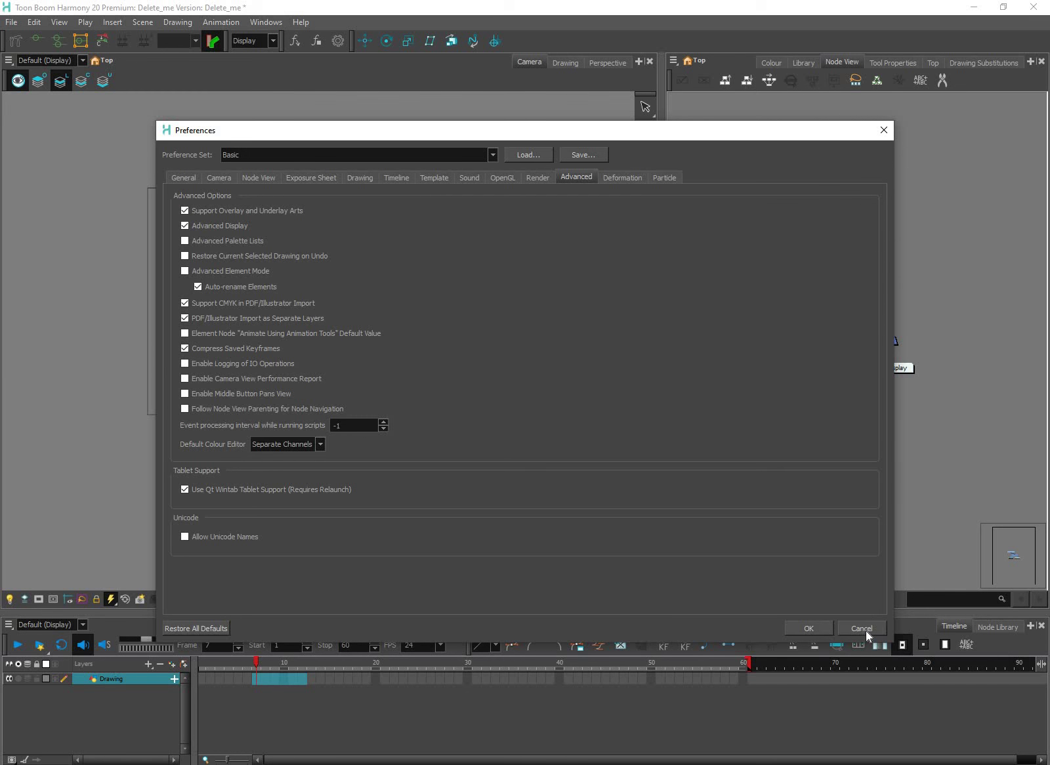
key(Escape)
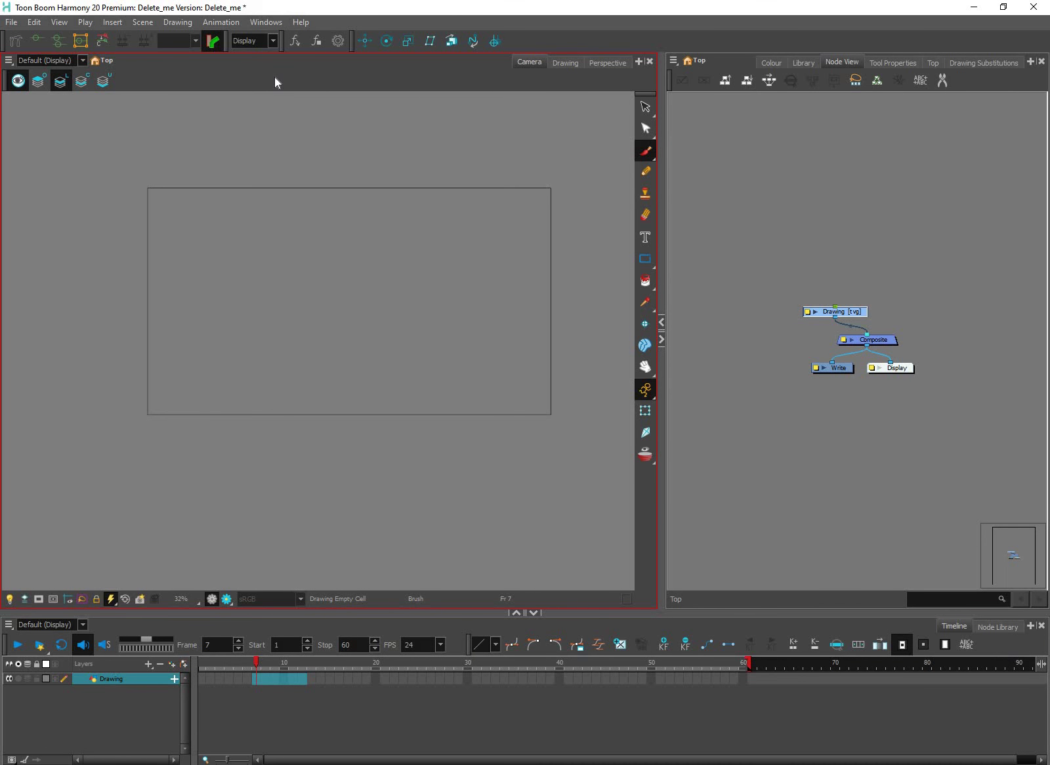
Add the Camera View toolbar to the Camera view.
right_click(232, 69)
key(Escape)
right_click(292, 85)
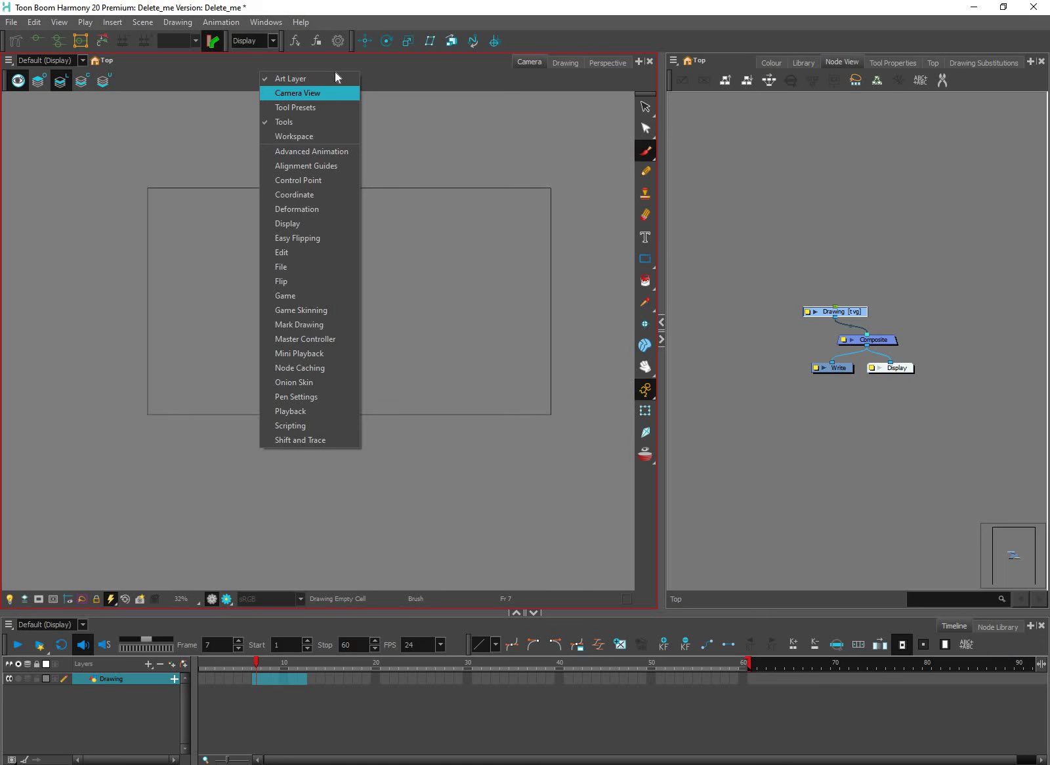
key(Return)
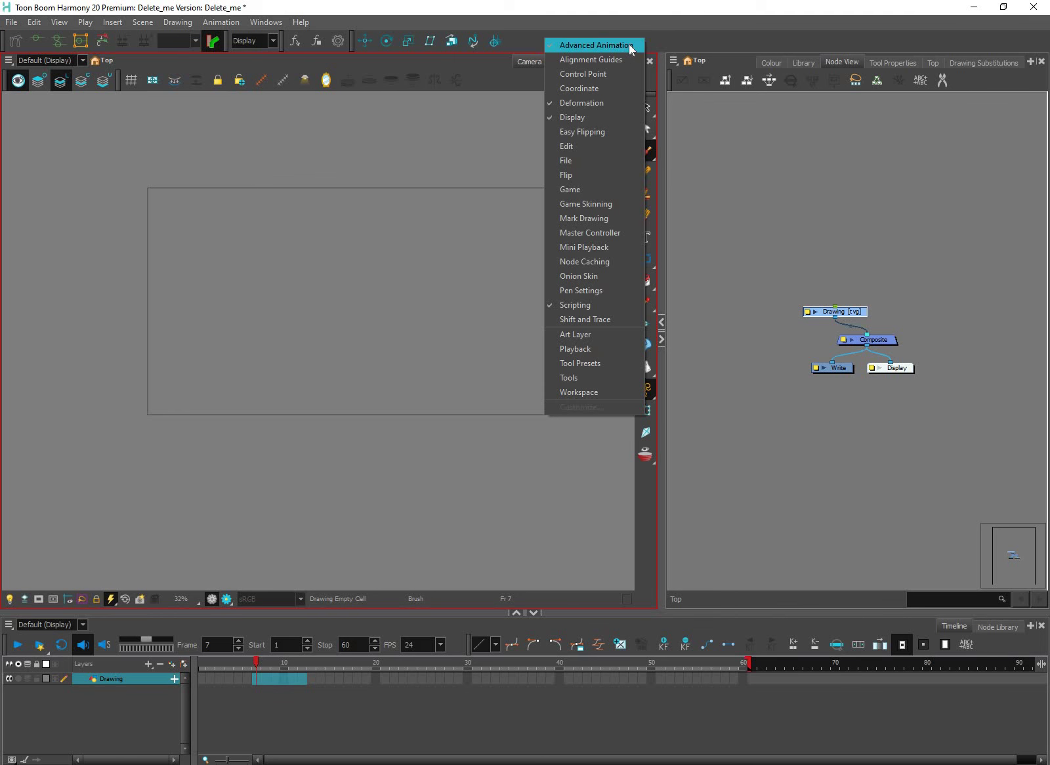
Try the Advanced Animation toolbar on a second row of the main workspace and return it beside the Scripting toolbar.
click(595, 45)
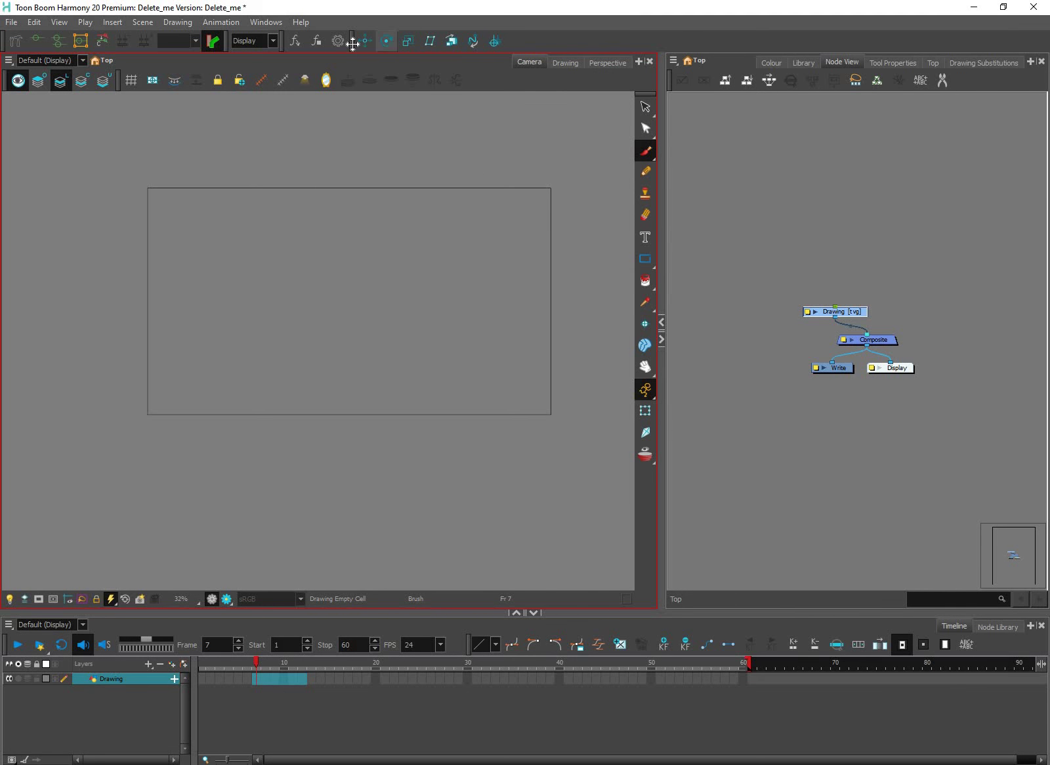
right_click(347, 40)
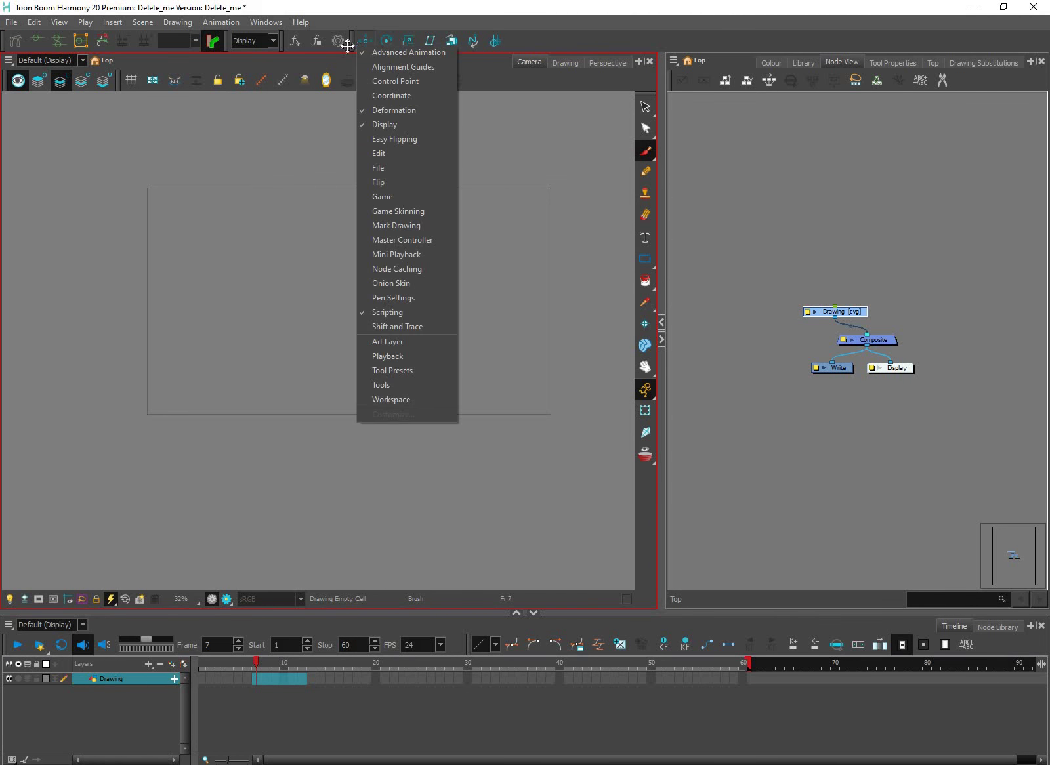
drag(351, 41, 137, 65)
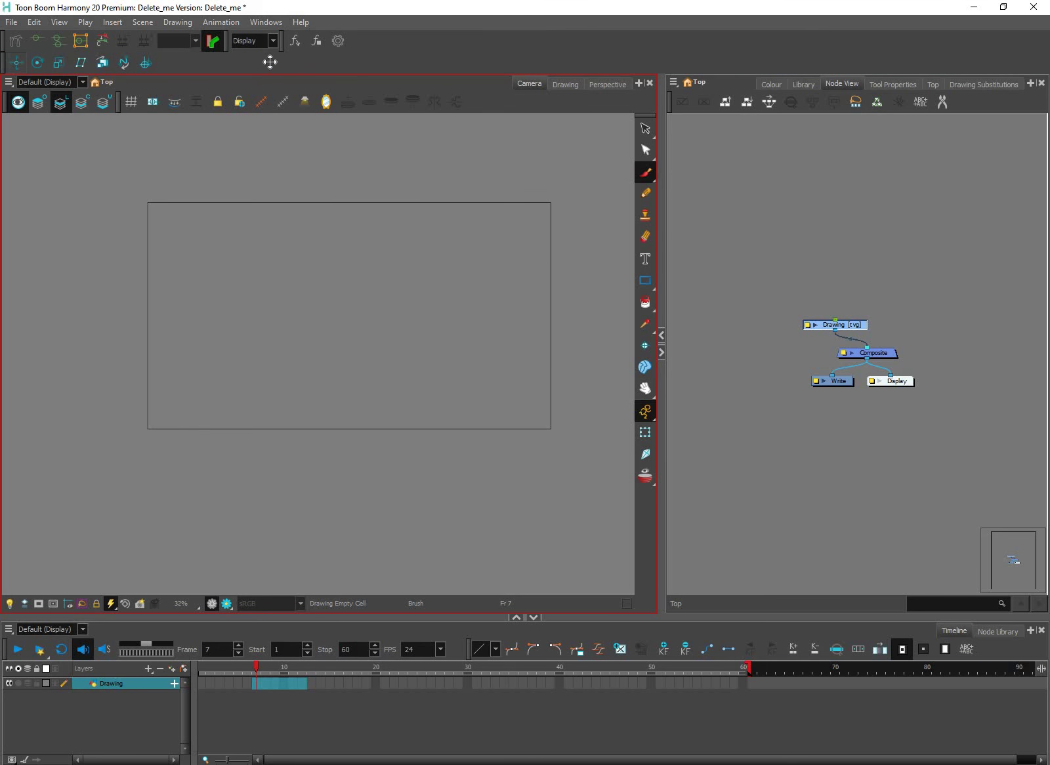
drag(7, 63, 355, 41)
right_click(530, 40)
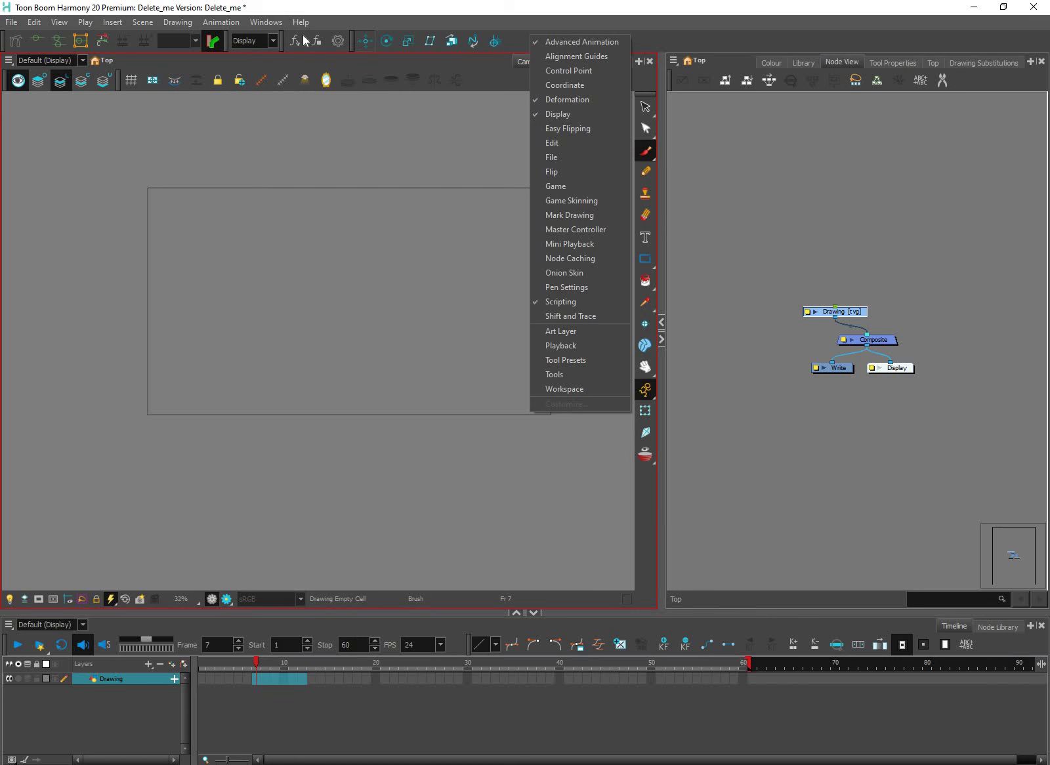
key(Escape)
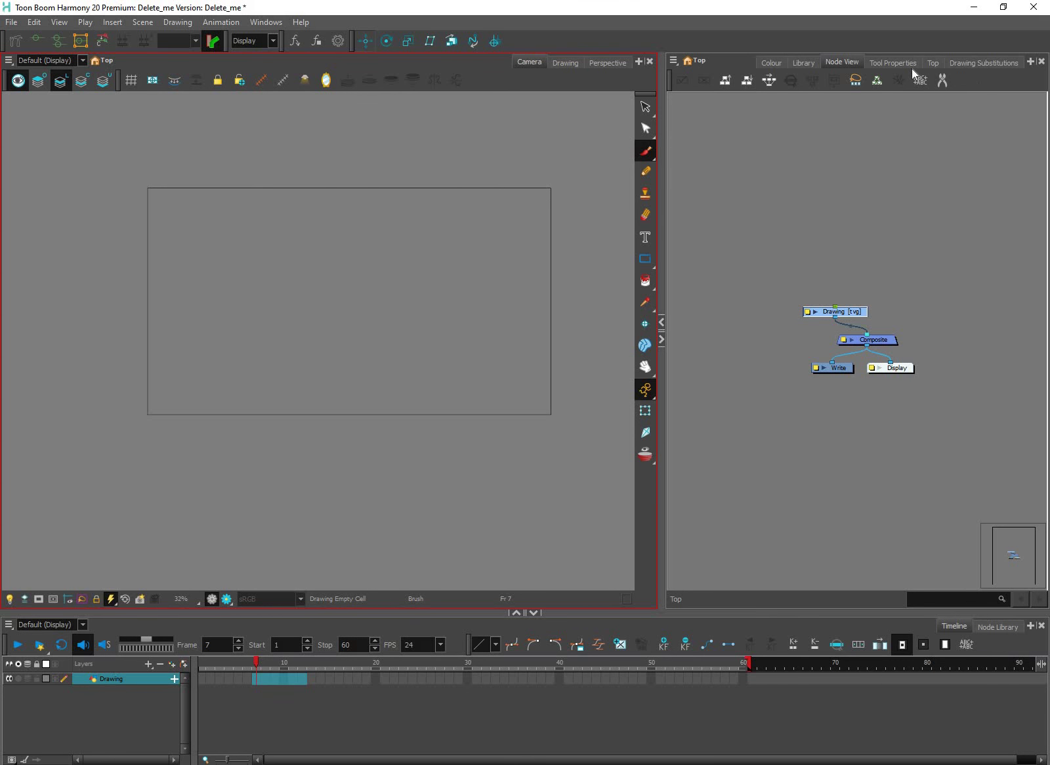
Remove the Node View toolbar from the Node View and add it back.
click(841, 60)
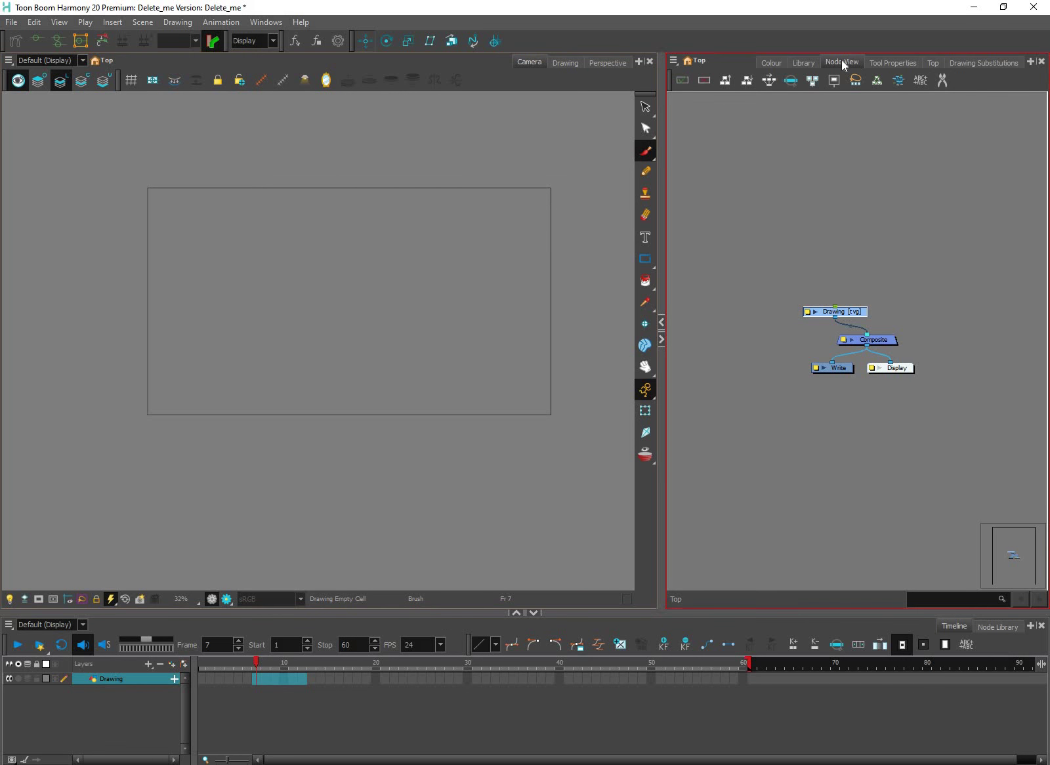
right_click(978, 90)
click(978, 96)
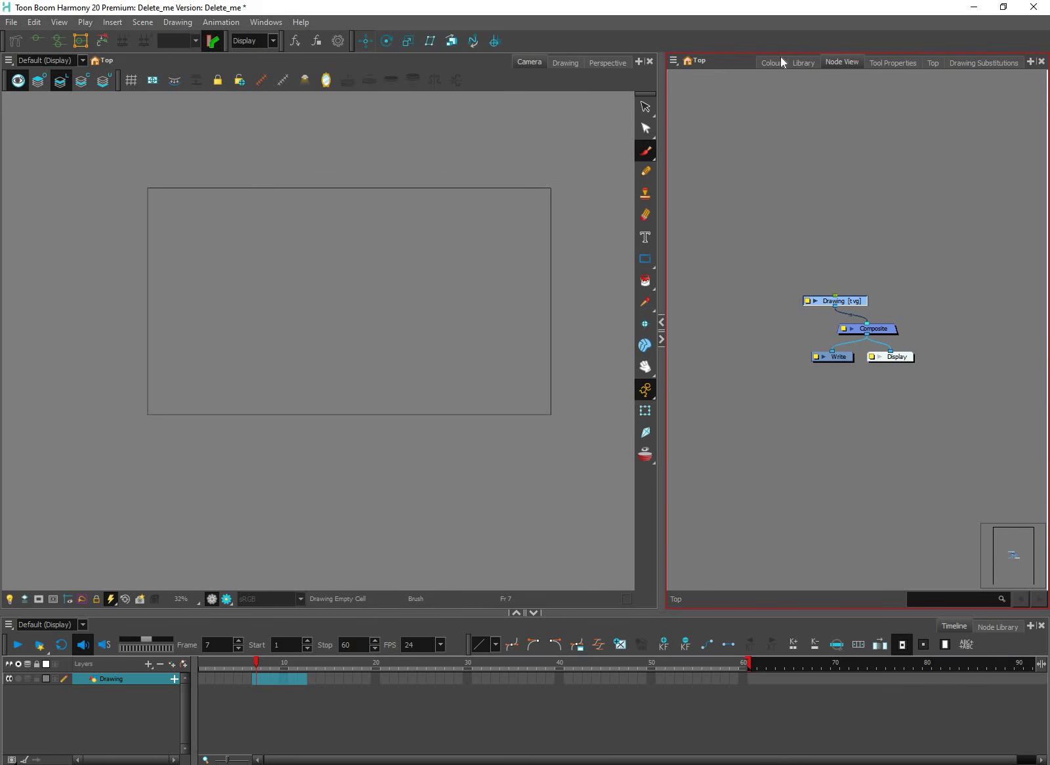
right_click(729, 61)
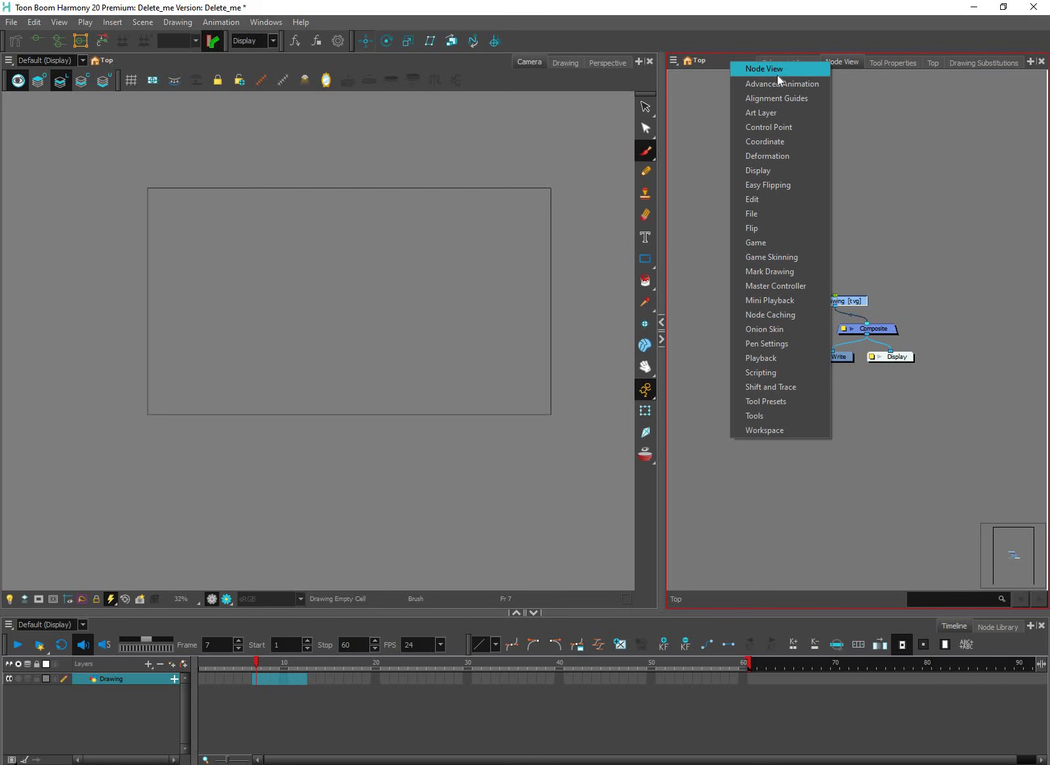
key(Return)
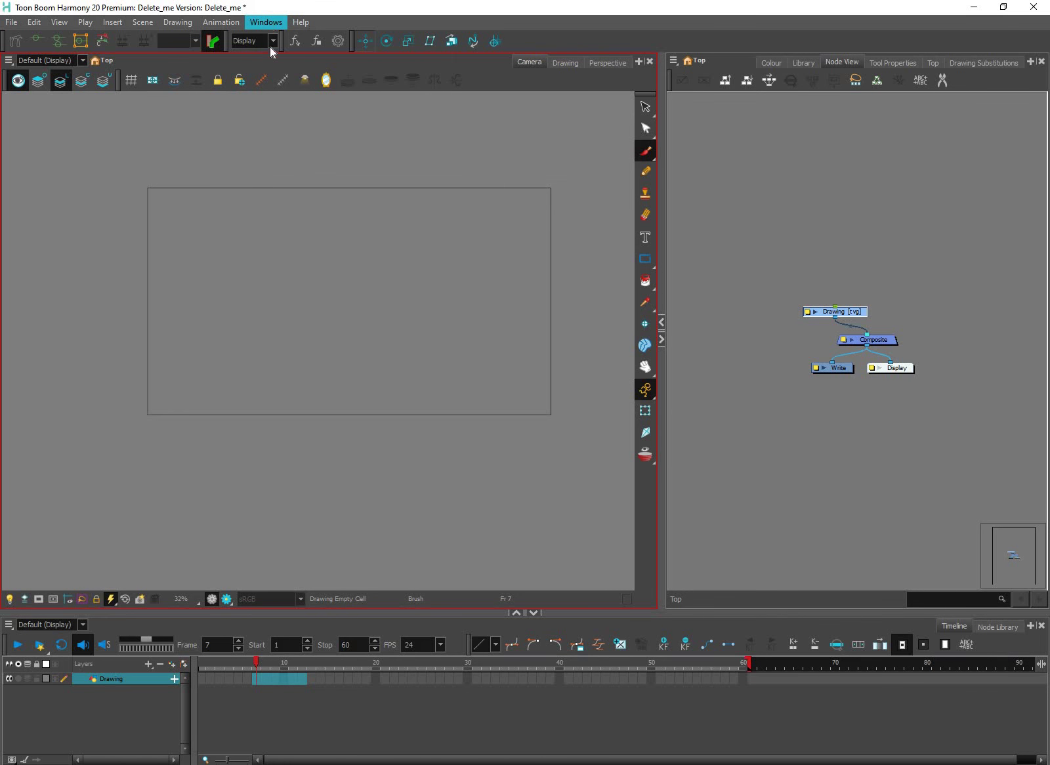
click(270, 22)
mouse_move(308, 53)
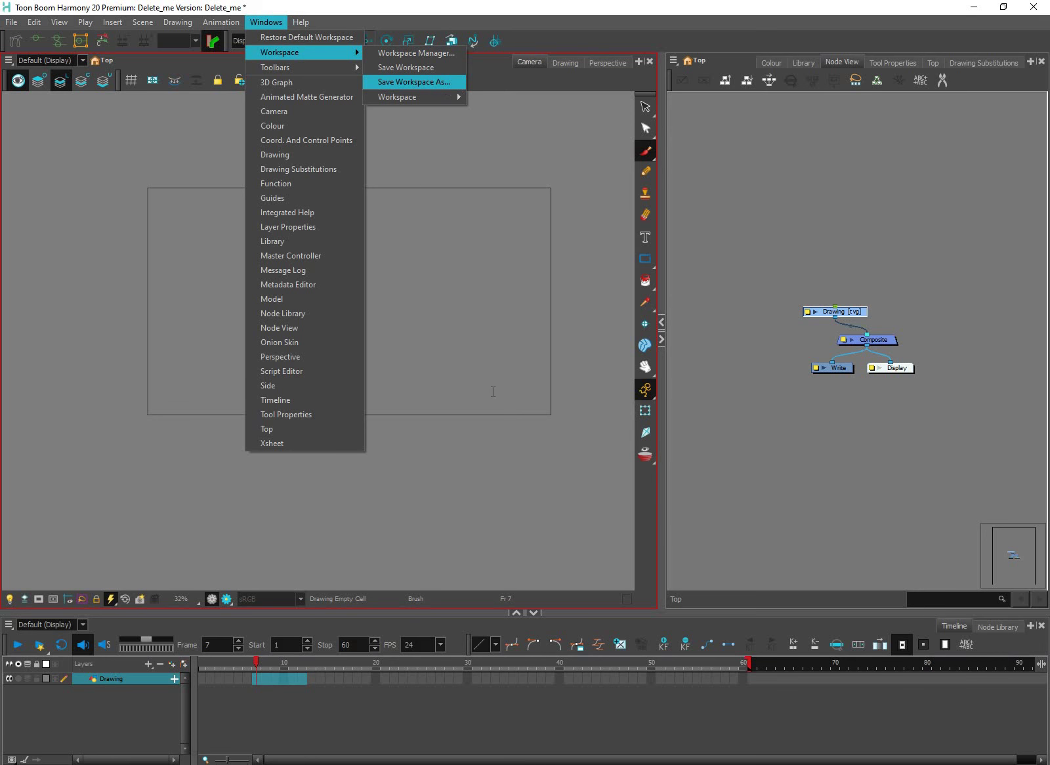
click(413, 81)
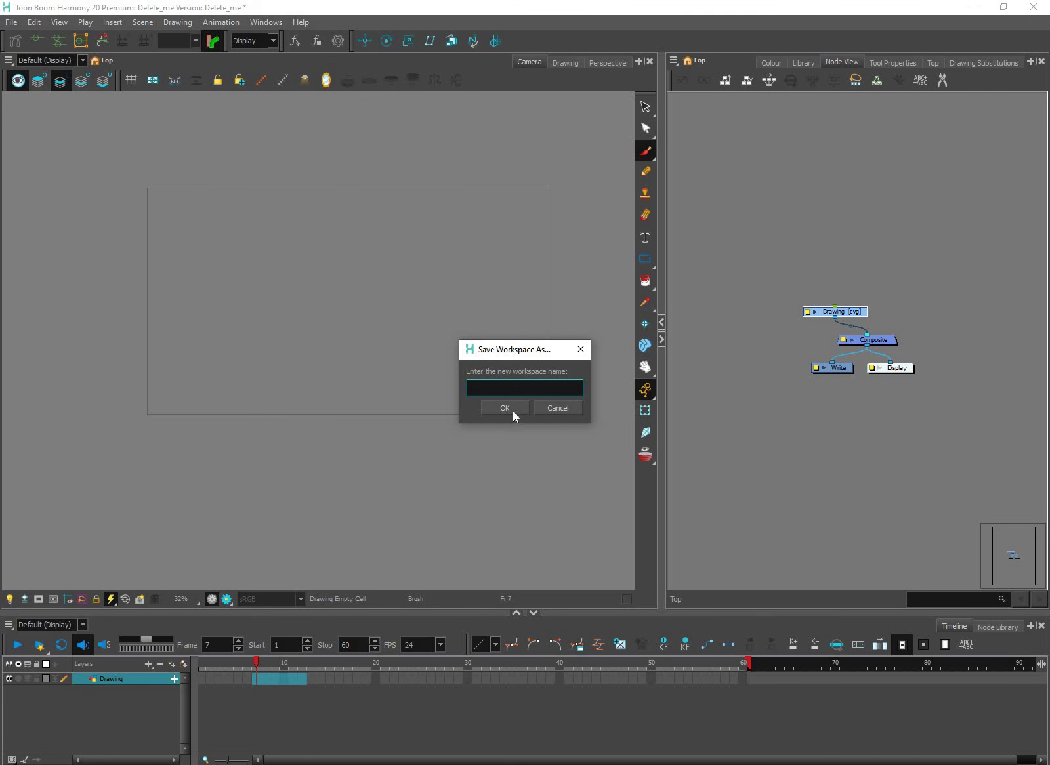
click(565, 408)
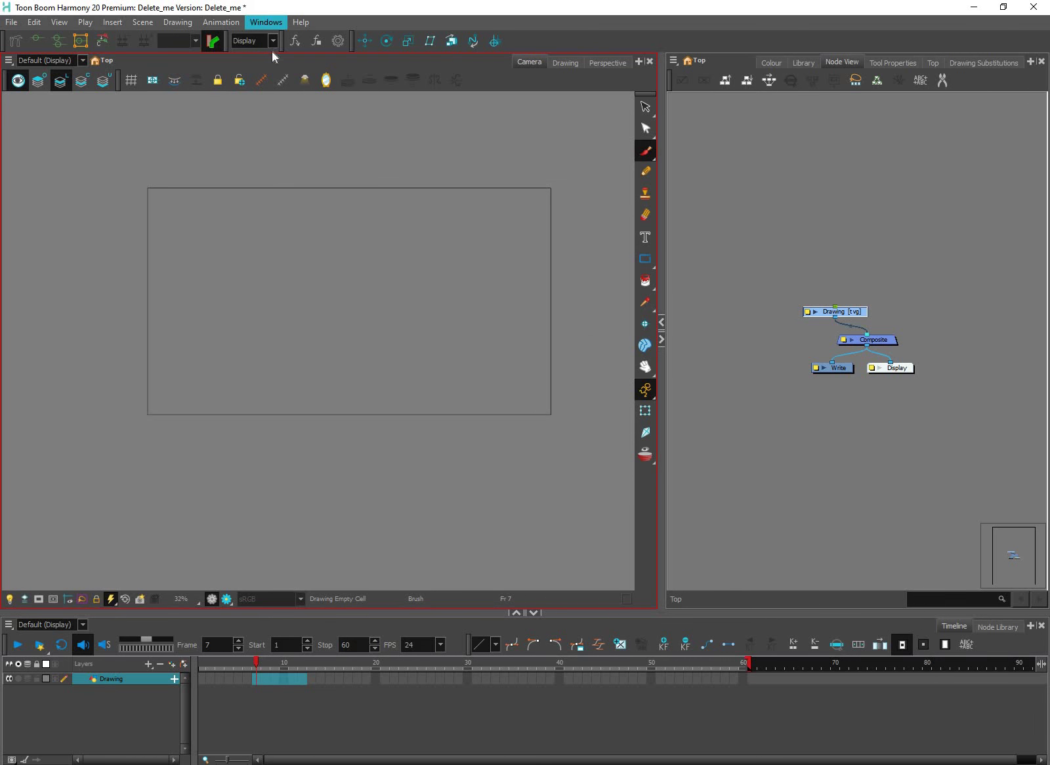
Switch to the Animating workspace and maximize the application window.
click(266, 22)
mouse_move(271, 52)
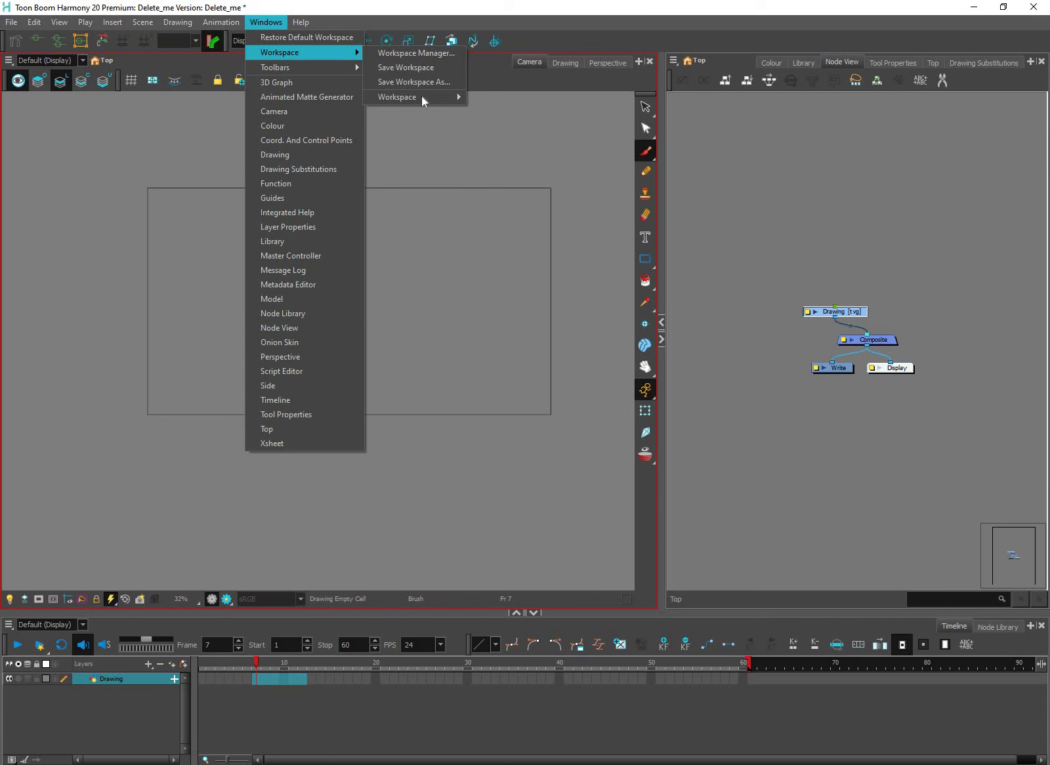
mouse_move(424, 100)
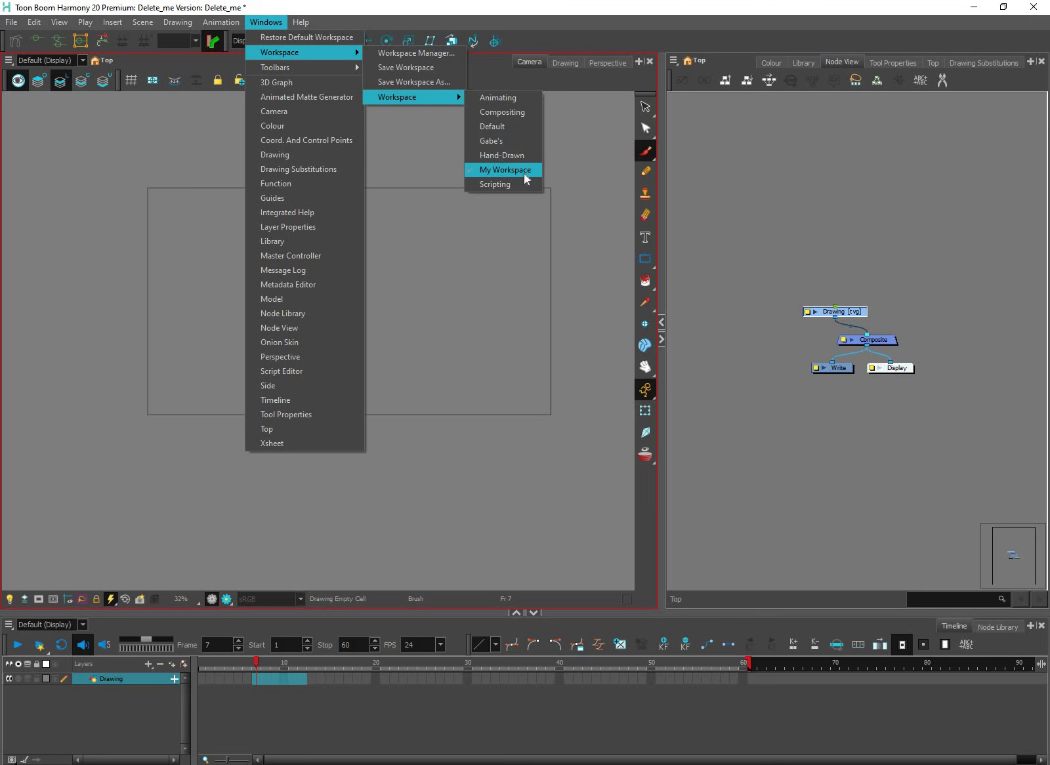
click(503, 99)
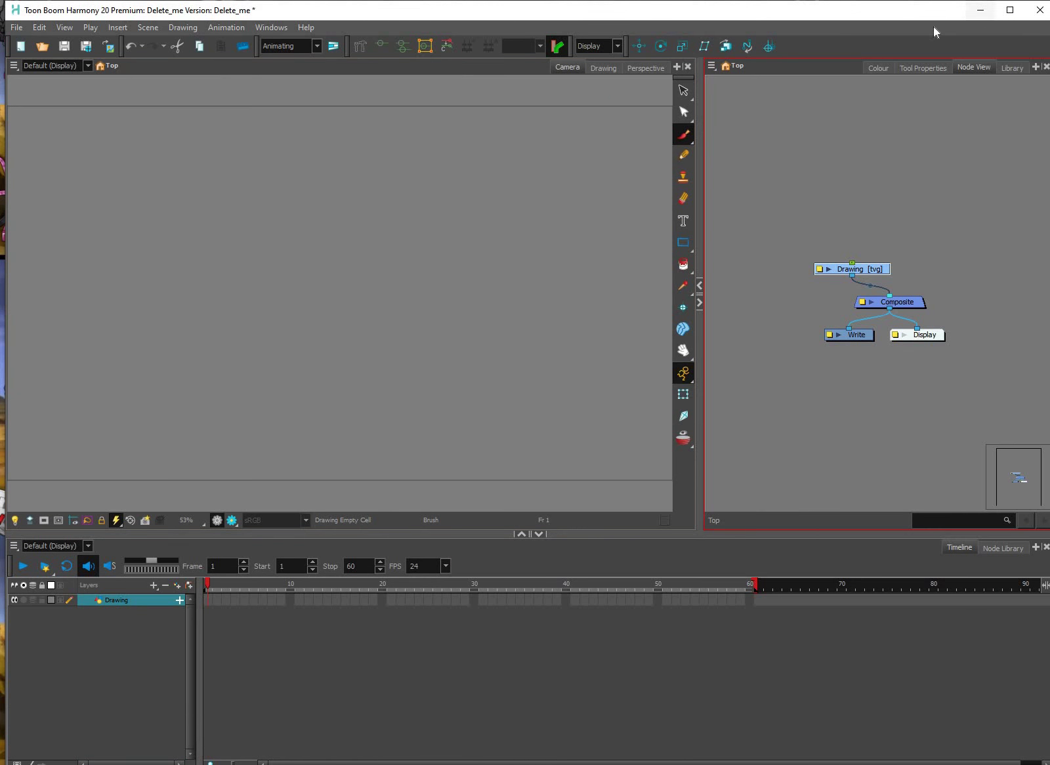
click(1010, 10)
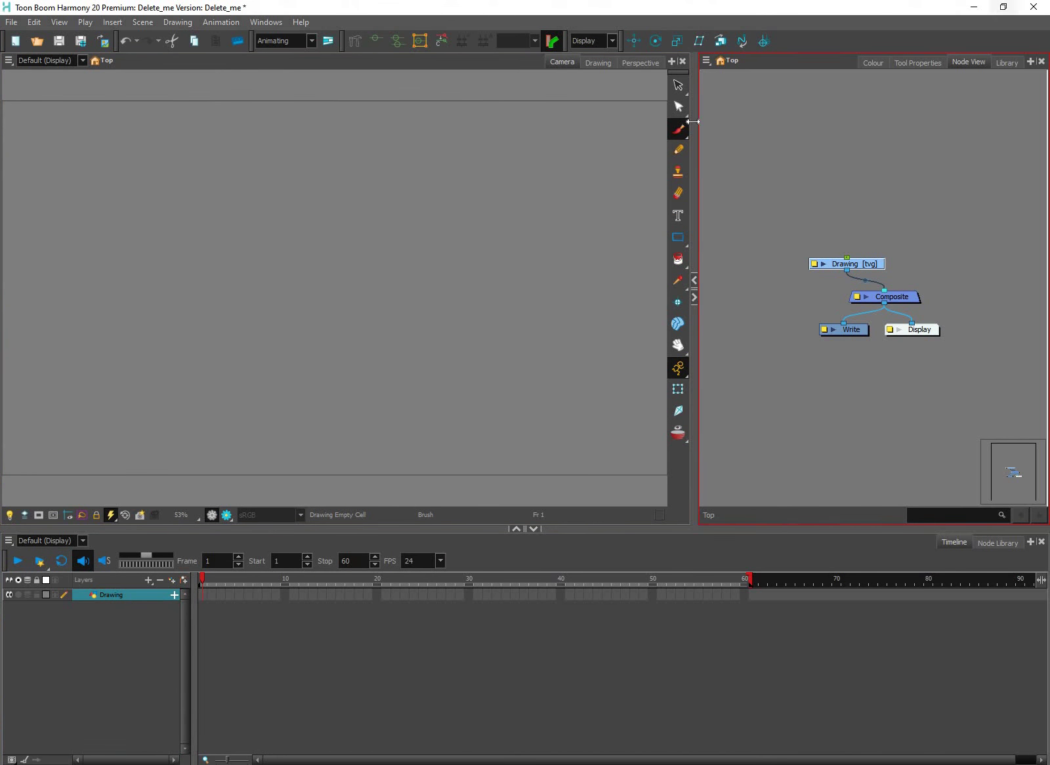
Switch from the Animating workspace to the Compositing workspace.
click(269, 24)
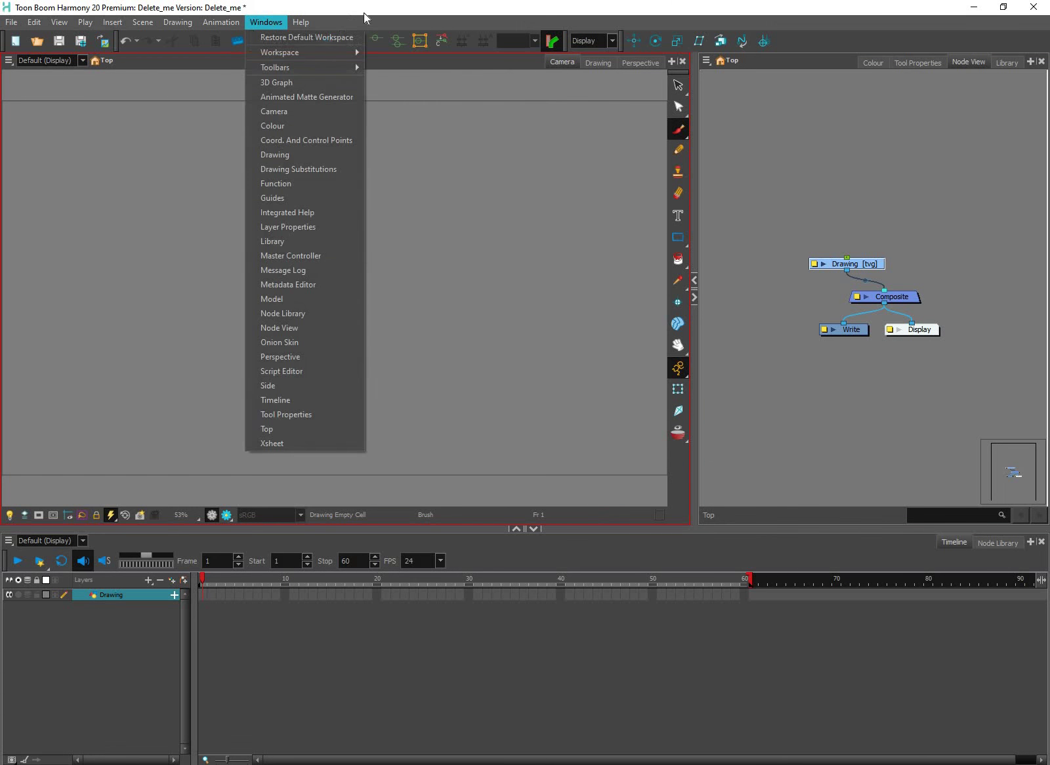
click(315, 28)
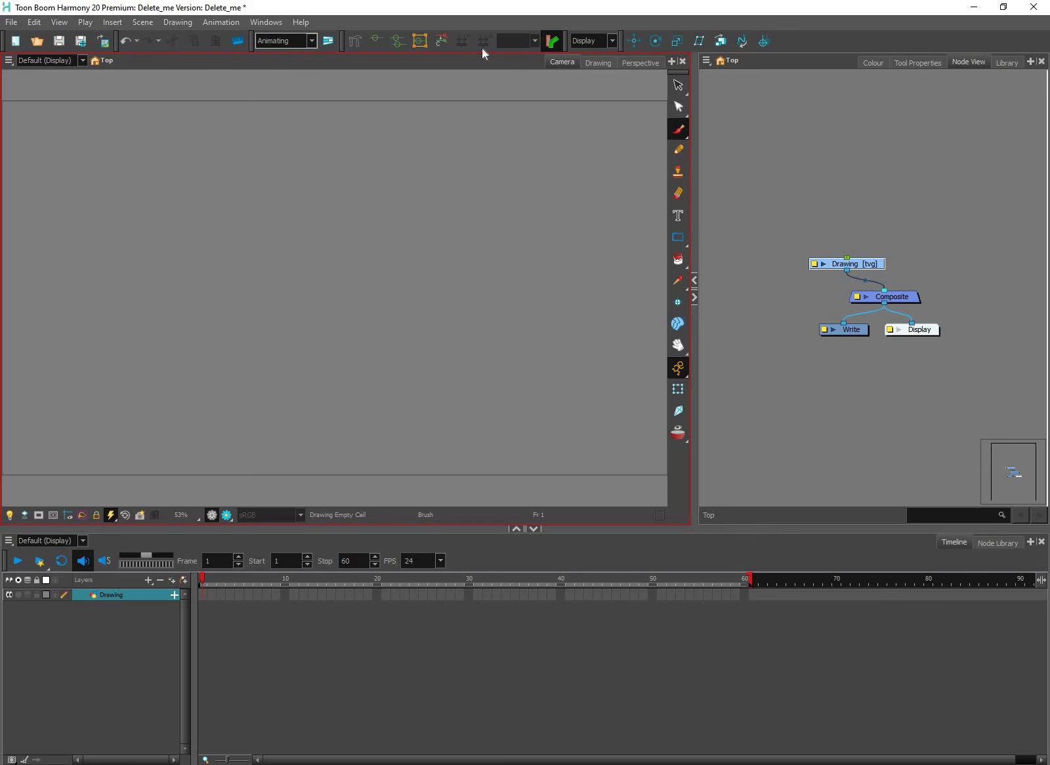
click(301, 44)
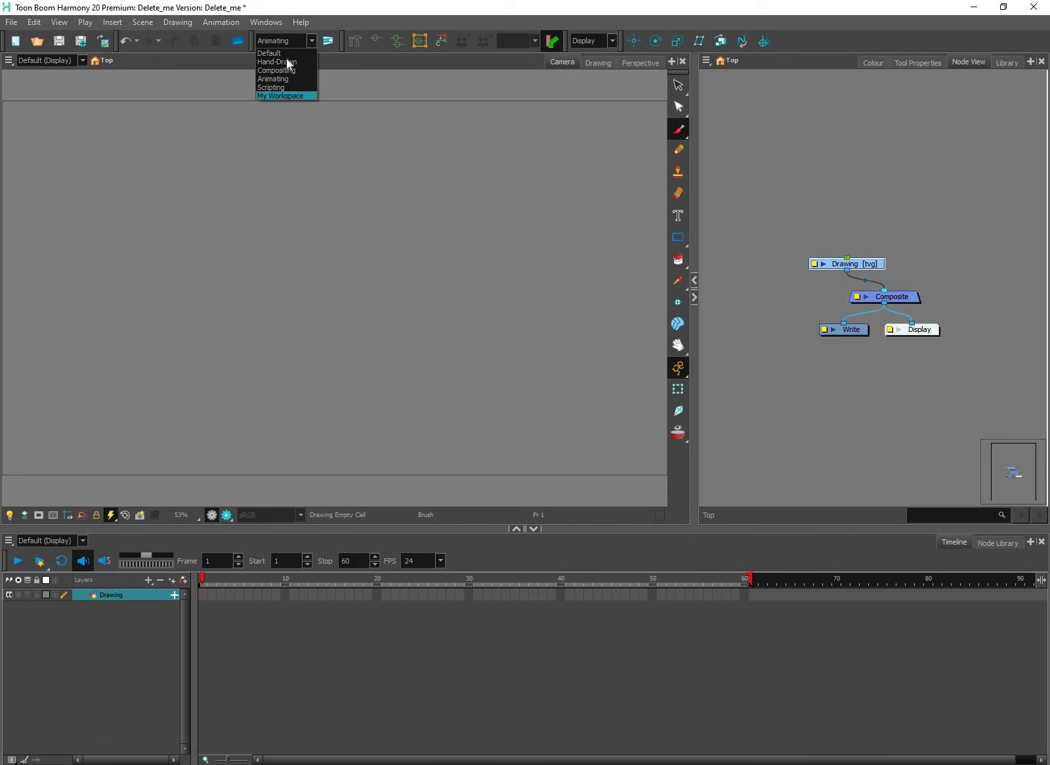
click(266, 23)
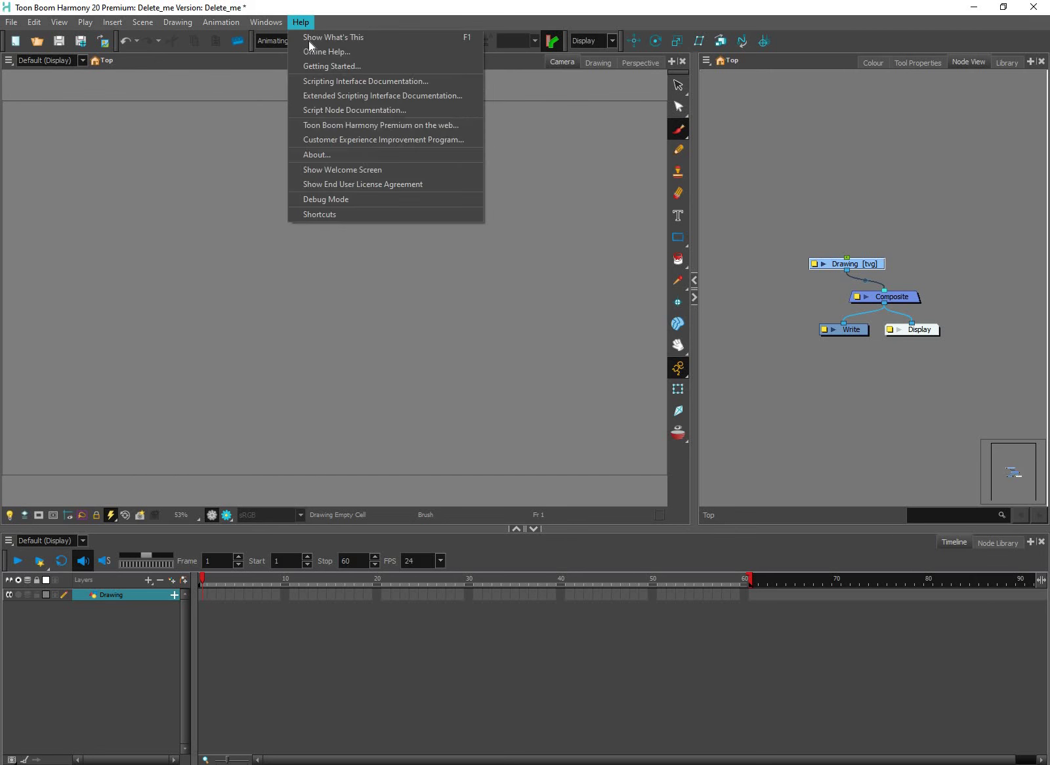
click(310, 44)
click(309, 40)
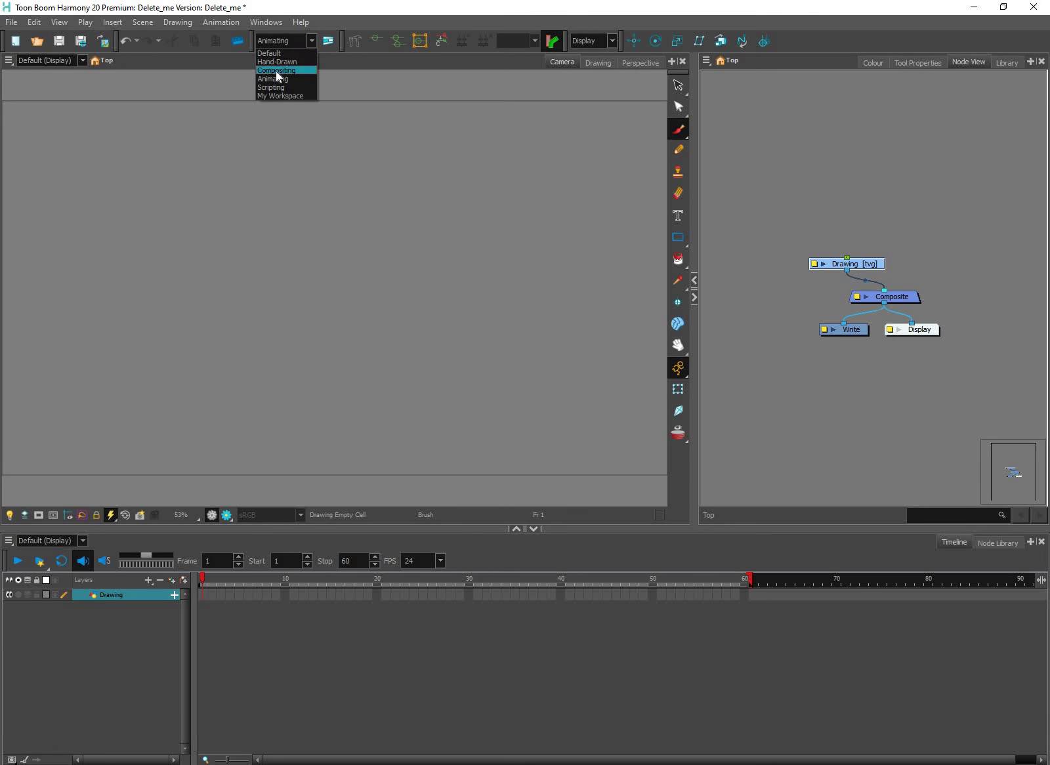
key(Escape)
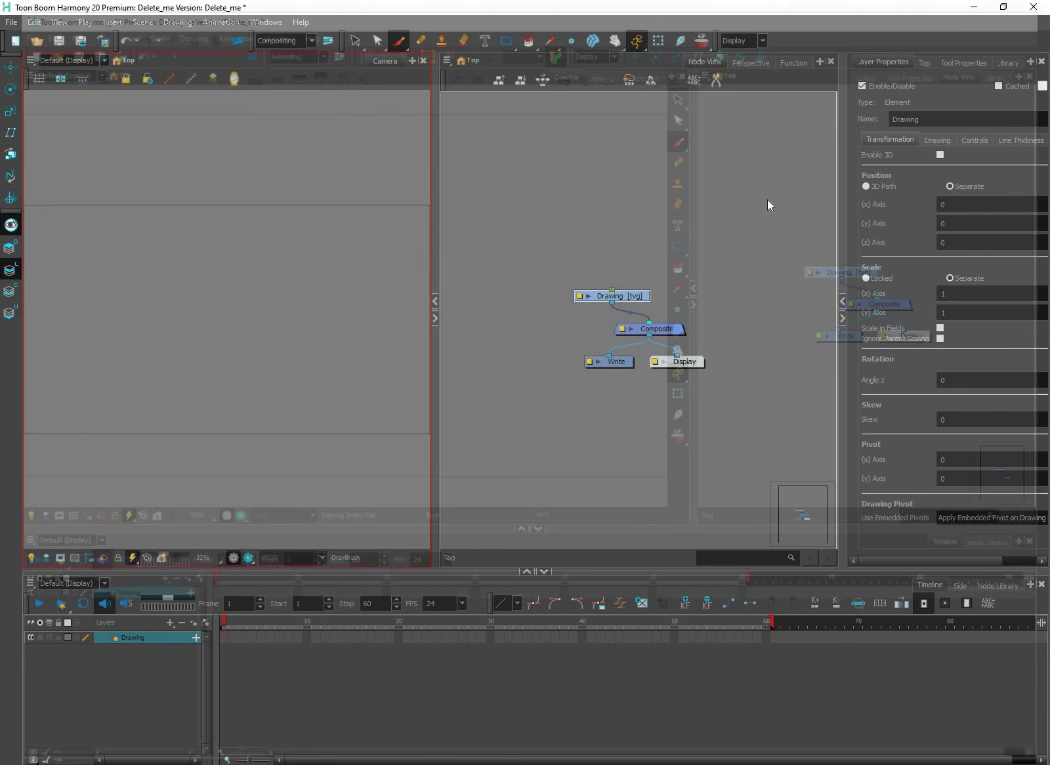
Deselect the Drawing node and widen the Layer Properties view in the Compositing workspace.
click(771, 196)
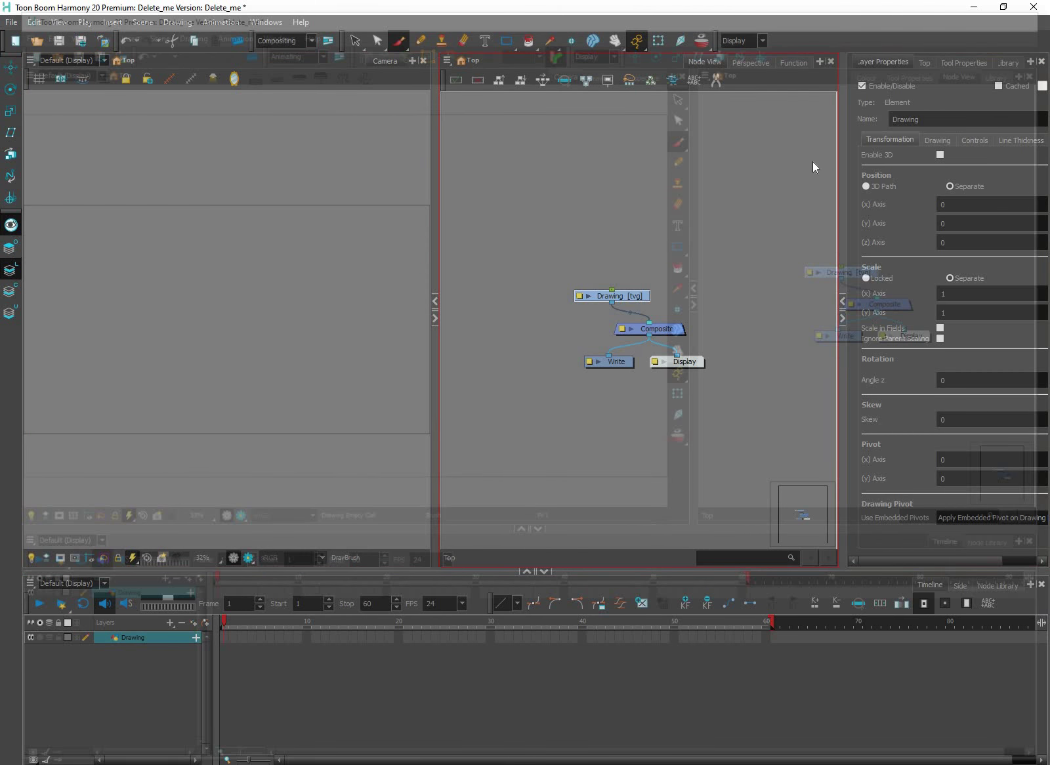
click(908, 169)
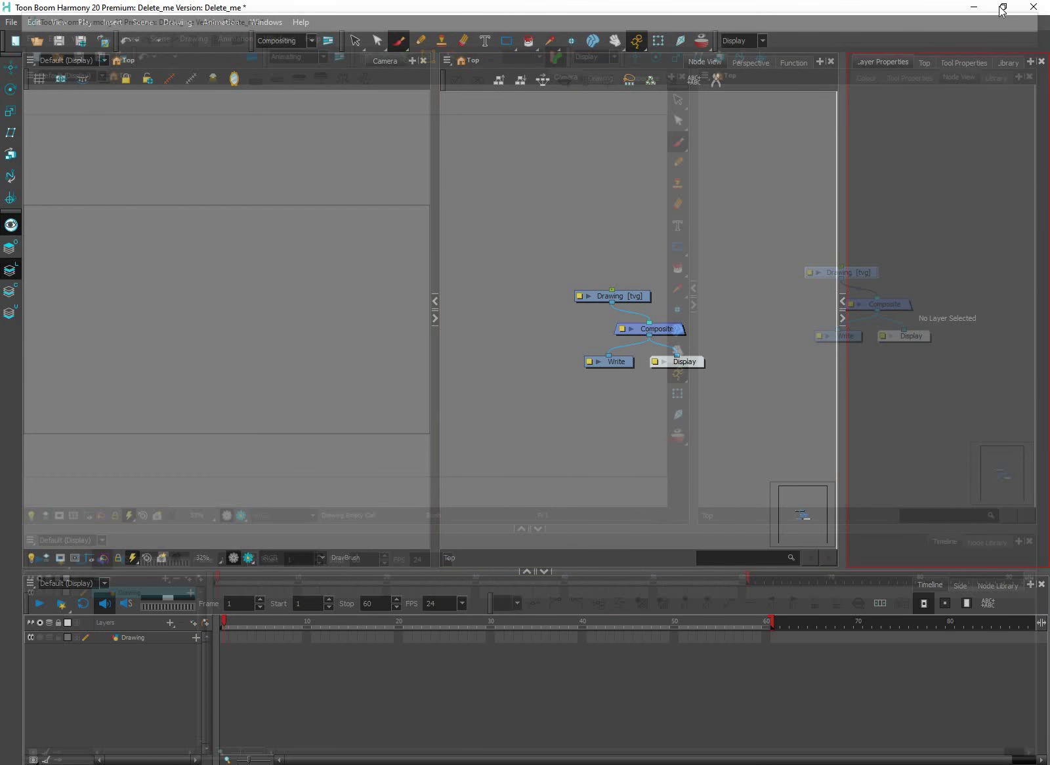
click(823, 155)
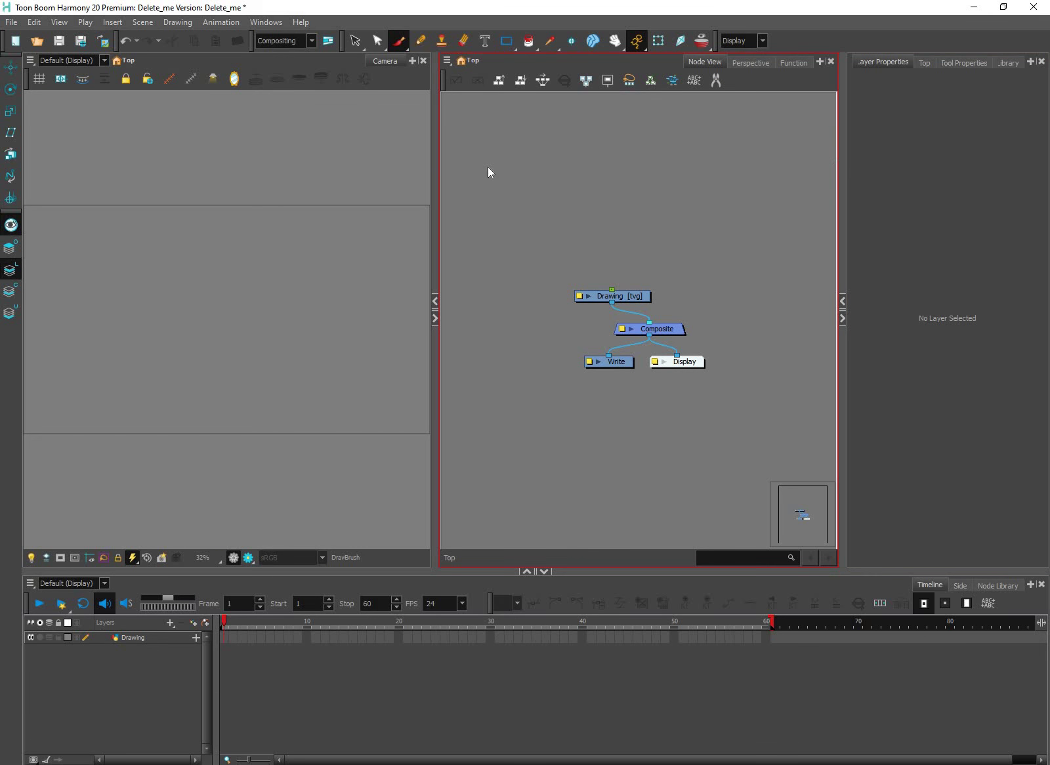
click(348, 66)
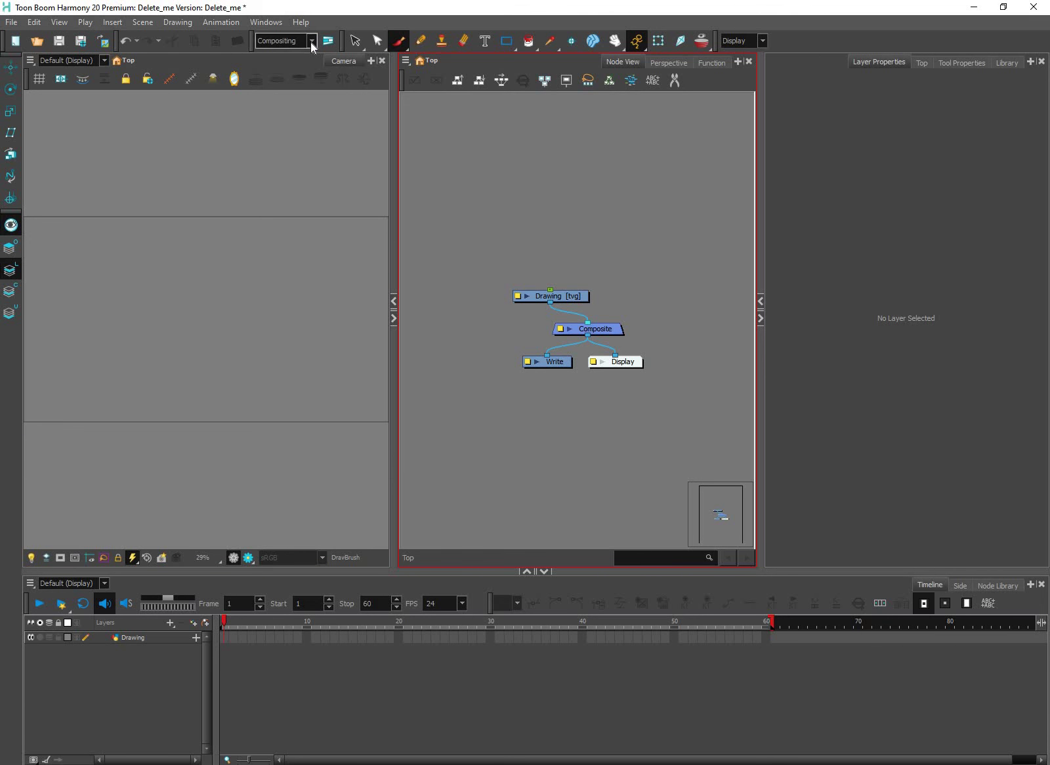
Return to the custom My Workspace layout and maximize the application window.
click(312, 43)
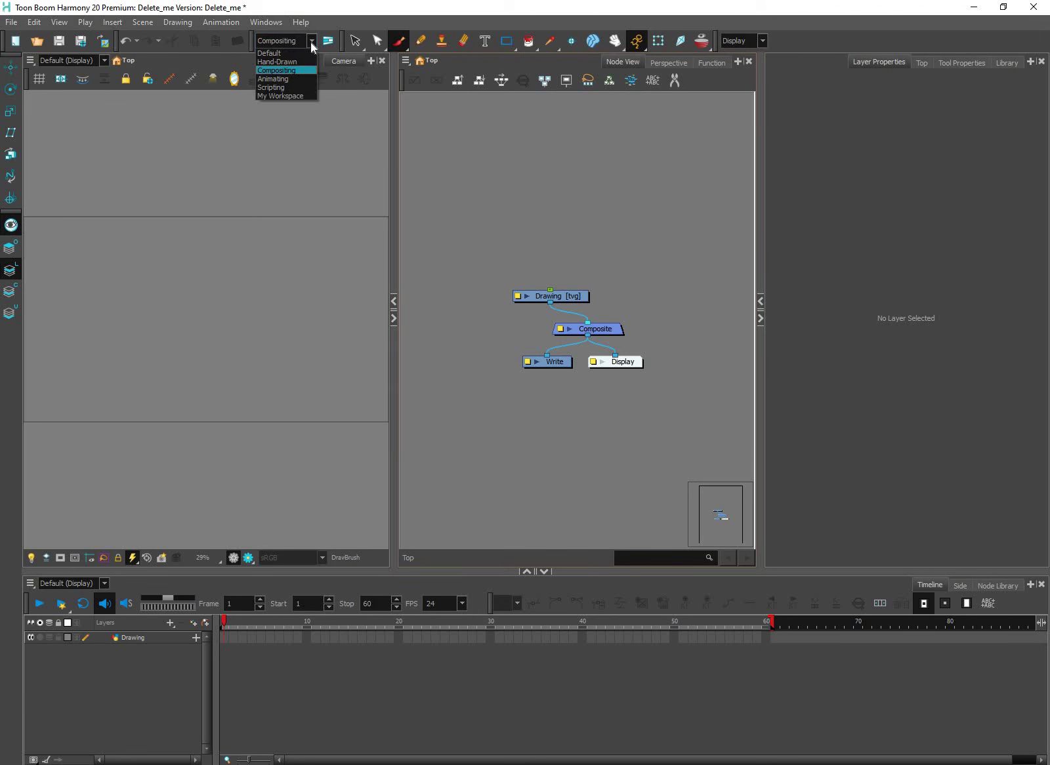
click(292, 97)
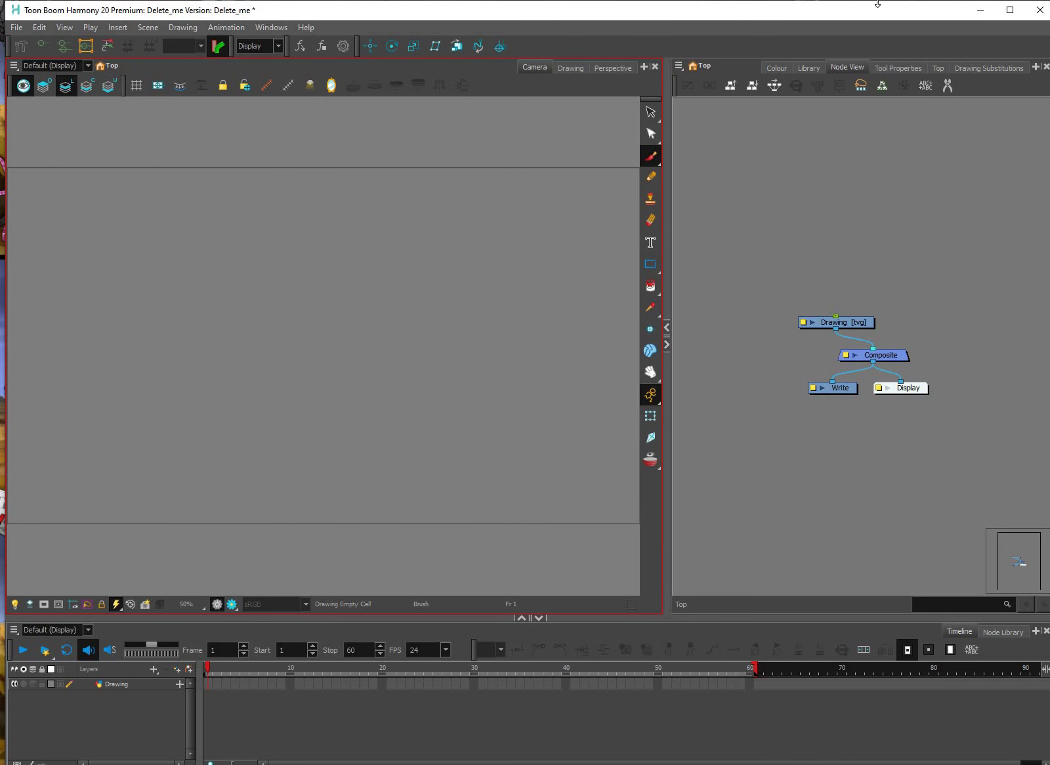
click(1009, 10)
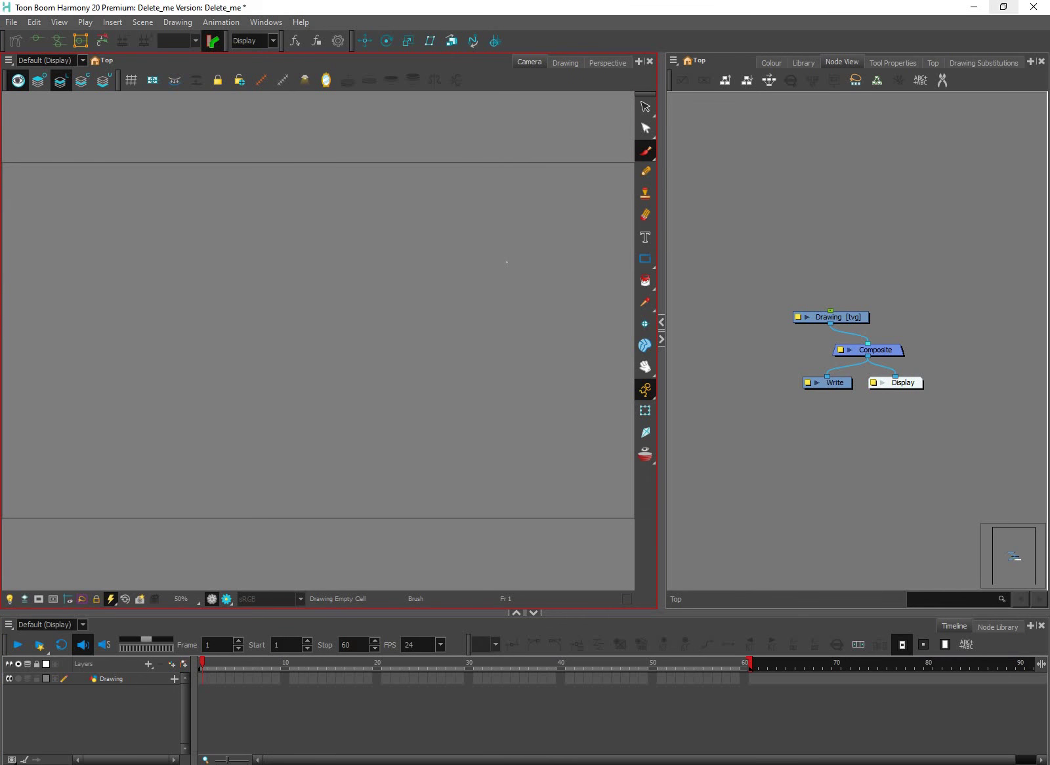